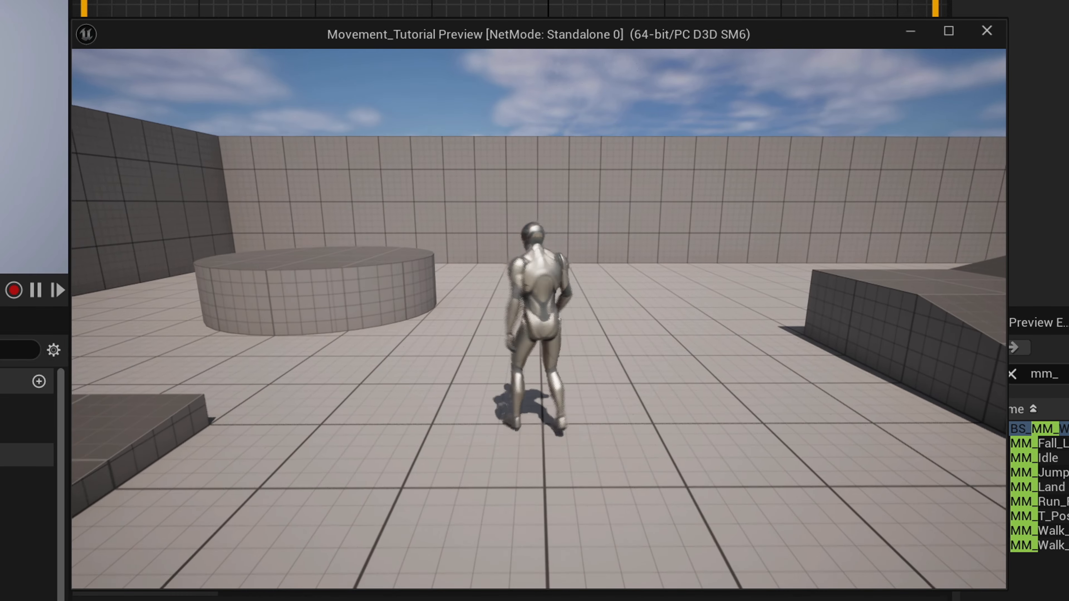
Run the character around the level in the play preview to check its movement animations
{"action": "key", "text": "a"}
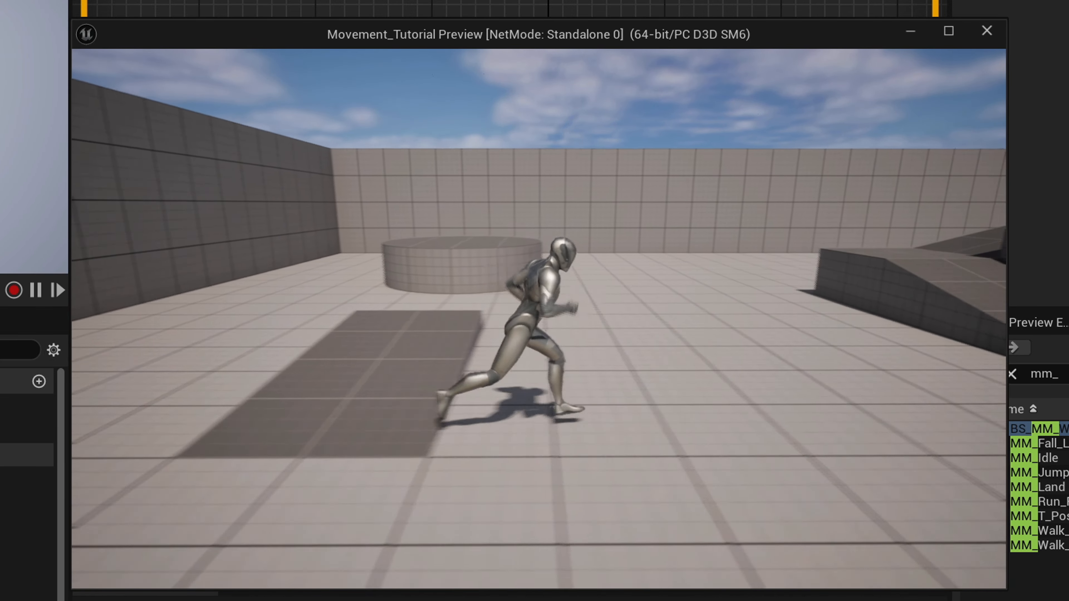
{"action": "key", "text": "s"}
{"action": "key", "text": "d"}
{"action": "key", "text": "a"}
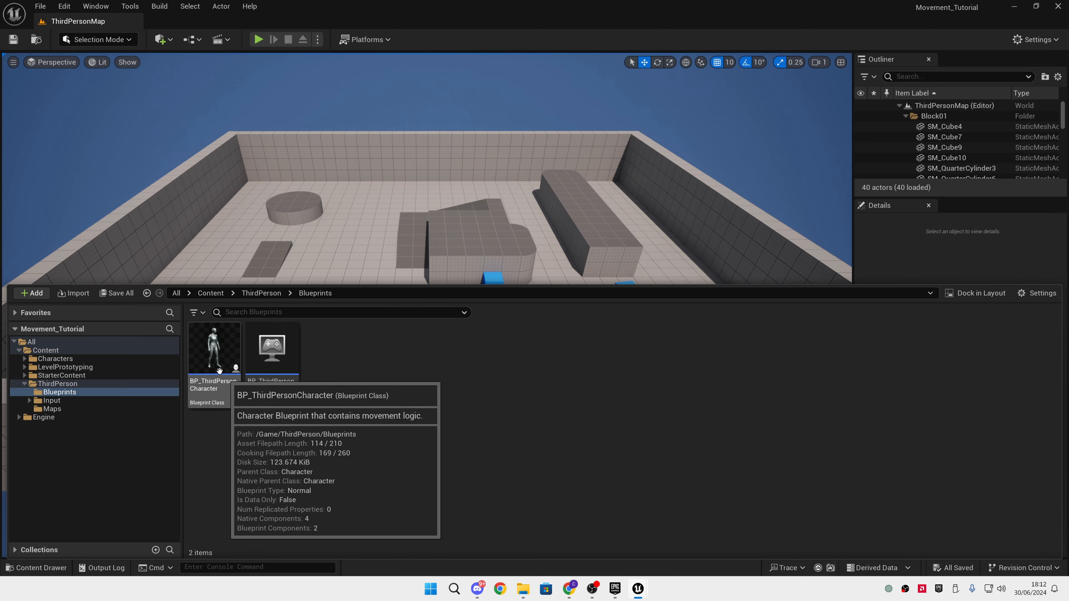
Open the BP_ThirdPersonCharacter blueprint and set its Skeletal Mesh Asset to SKM_Manny
{"action": "double_click", "coordinate": [214, 362]}
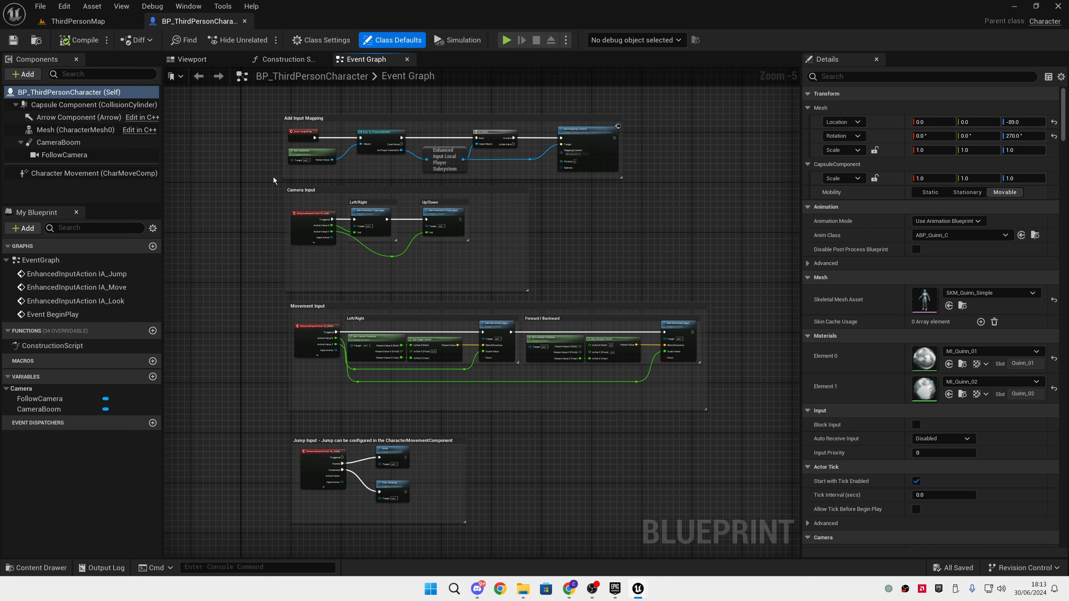
{"action": "left_click", "coordinate": [990, 293]}
{"action": "scroll", "coordinate": [1017, 470], "scroll_direction": "up", "scroll_amount": 2}
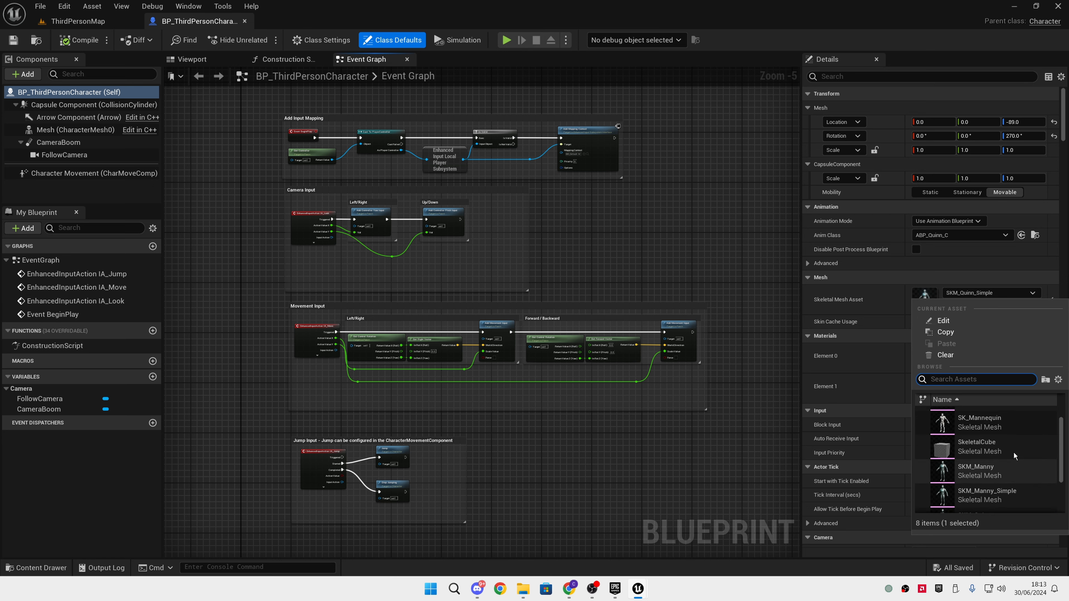
{"action": "left_click", "coordinate": [1010, 468]}
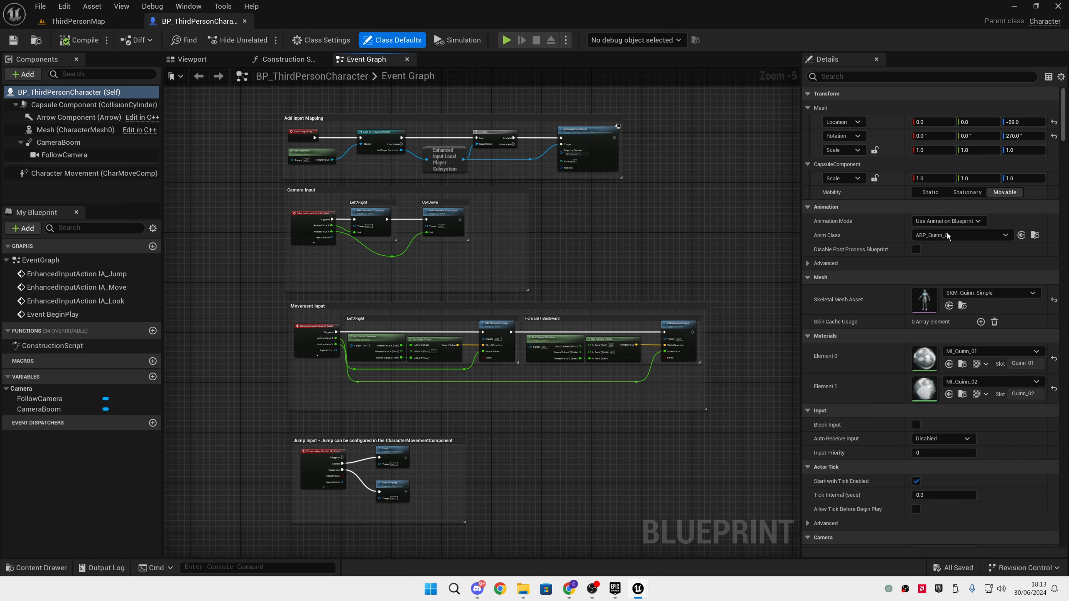
Create an Animation Blueprint for the SK_Mannequin skeleton in the ThirdPerson Blueprints folder and name it ABP_Tutorial
{"action": "left_click", "coordinate": [964, 235]}
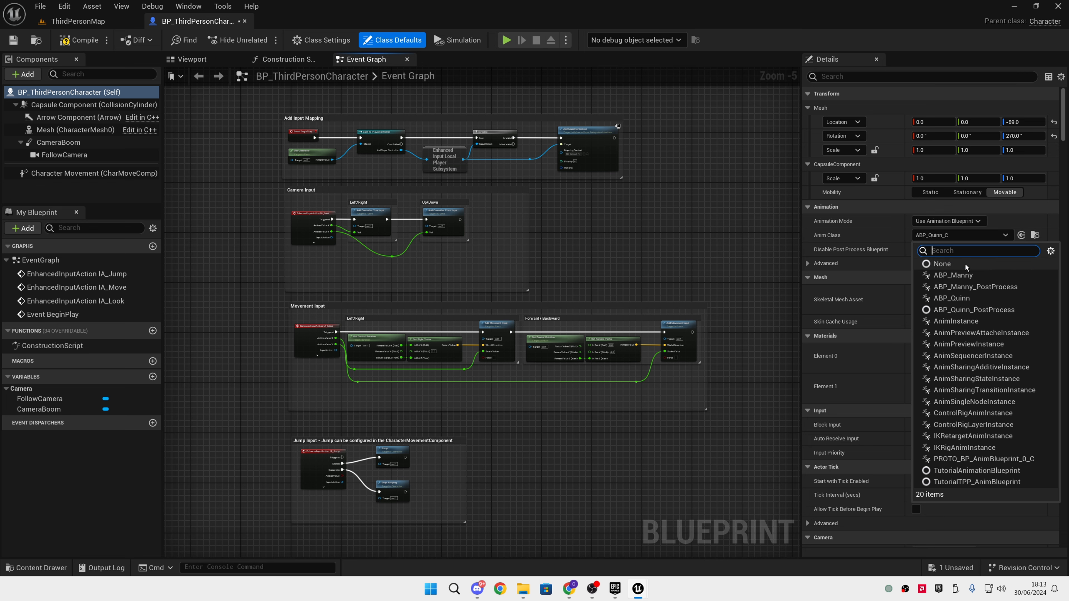
{"action": "left_click", "coordinate": [712, 446]}
{"action": "key", "text": "ctrl+space"}
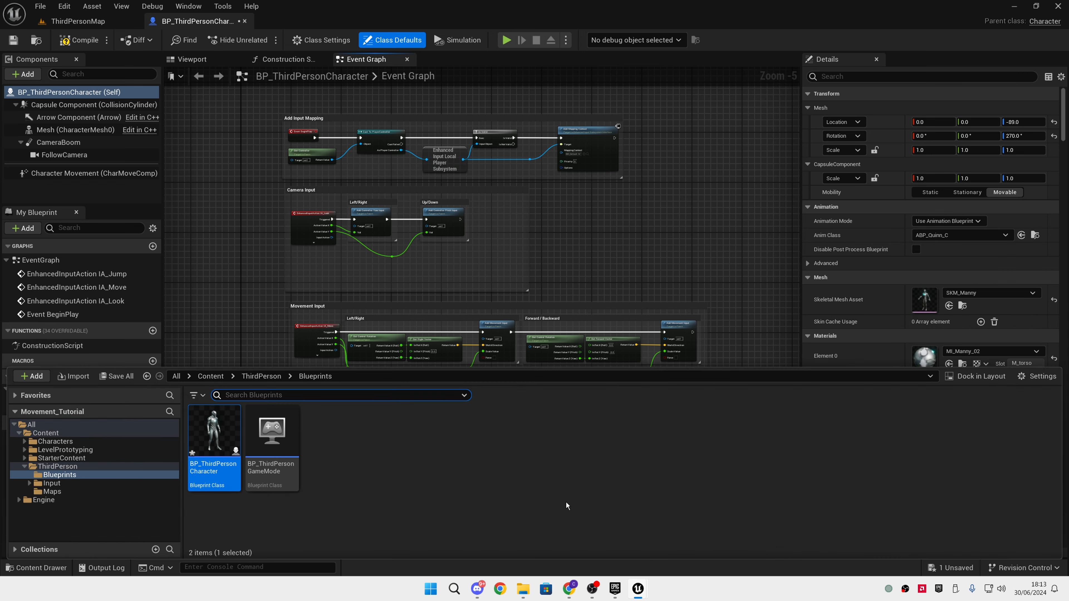
{"action": "right_click", "coordinate": [393, 490]}
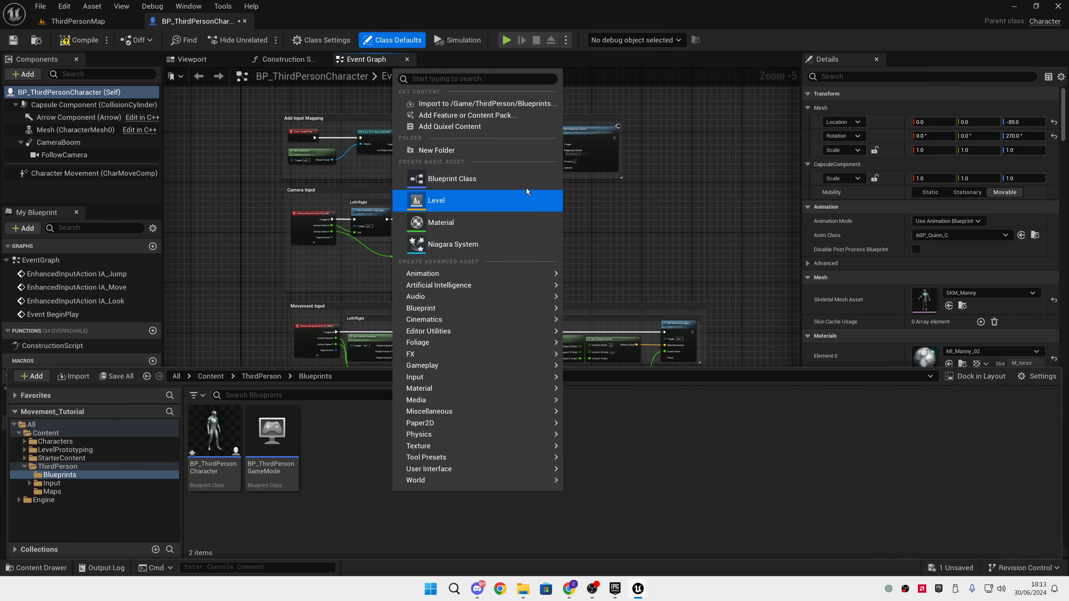
{"action": "mouse_move", "coordinate": [525, 270]}
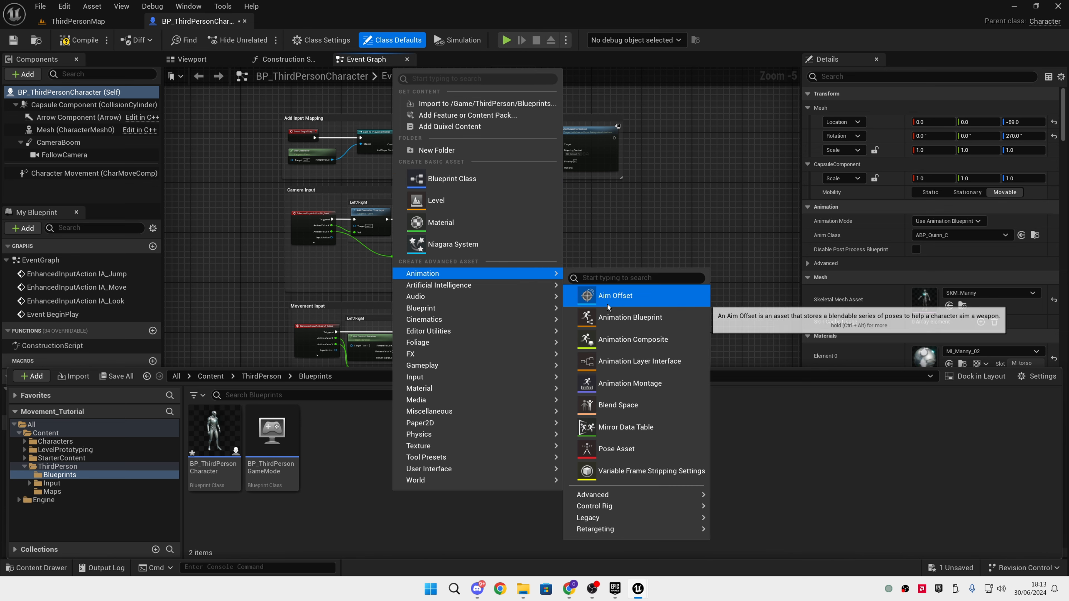
{"action": "left_click", "coordinate": [608, 317]}
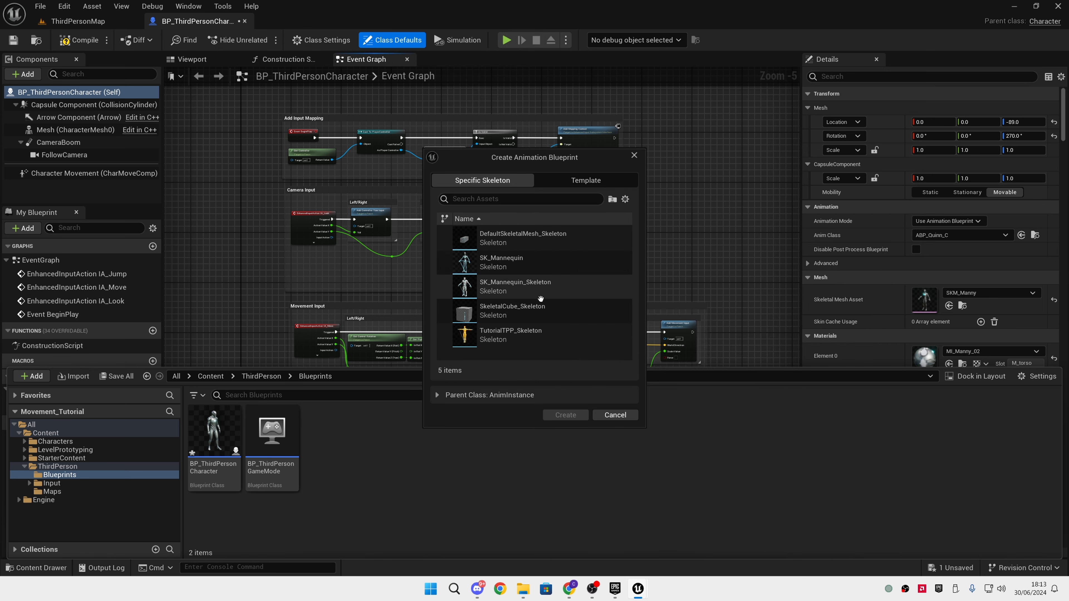
{"action": "left_click", "coordinate": [539, 262]}
{"action": "left_click", "coordinate": [565, 415]}
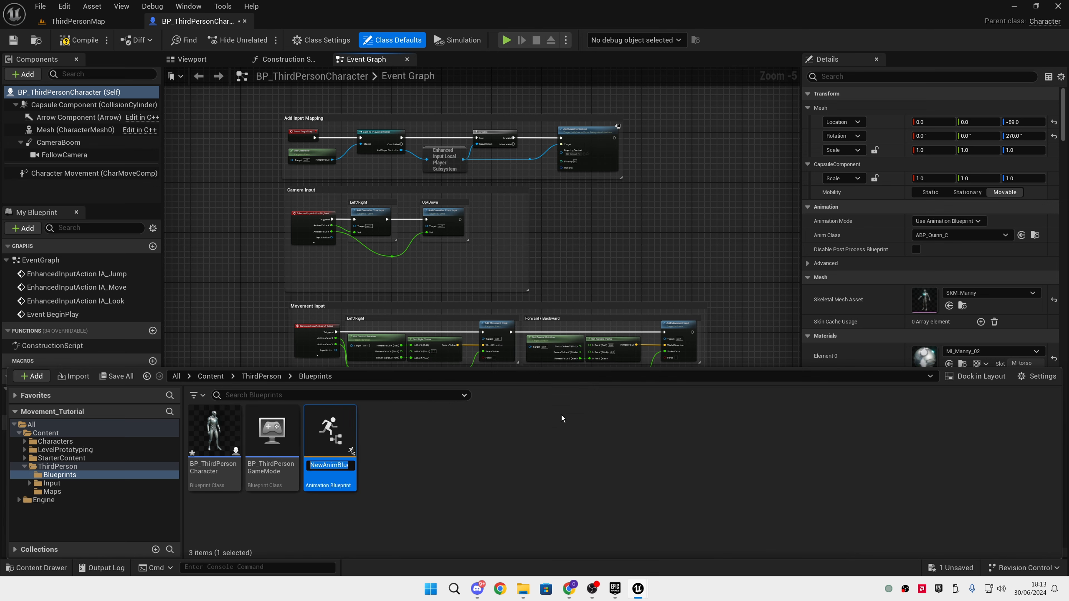
{"action": "type", "text": "ABP_Tutorial"}
{"action": "key", "text": "Return"}
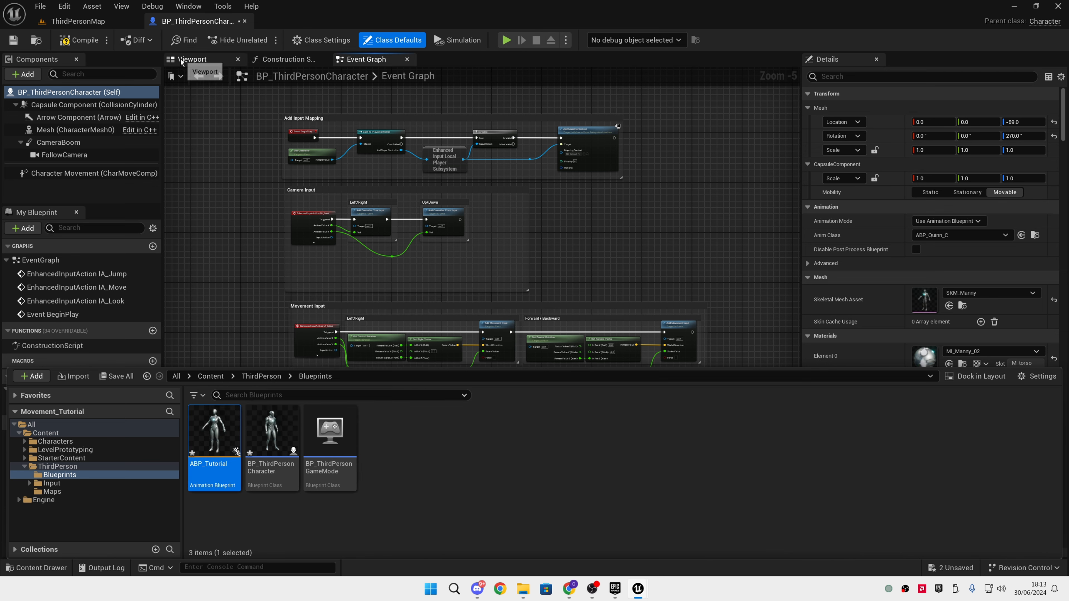
Assign ABP_Tutorial as the Anim Class of BP_ThirdPersonCharacter and compile the character blueprint
{"action": "left_click", "coordinate": [191, 59]}
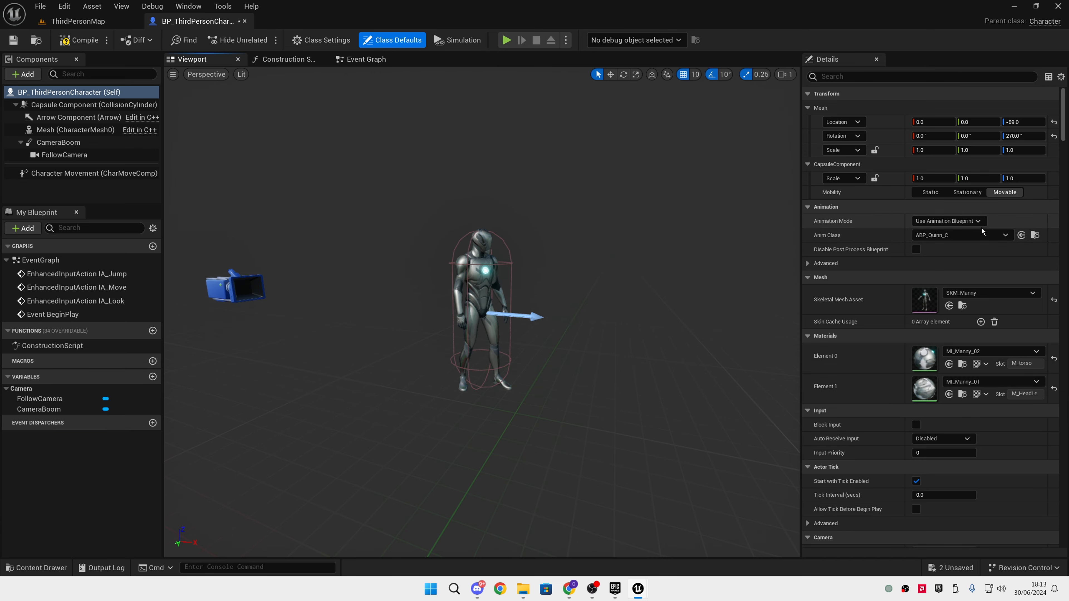
{"action": "left_click", "coordinate": [1023, 237]}
{"action": "key", "text": "ctrl+space"}
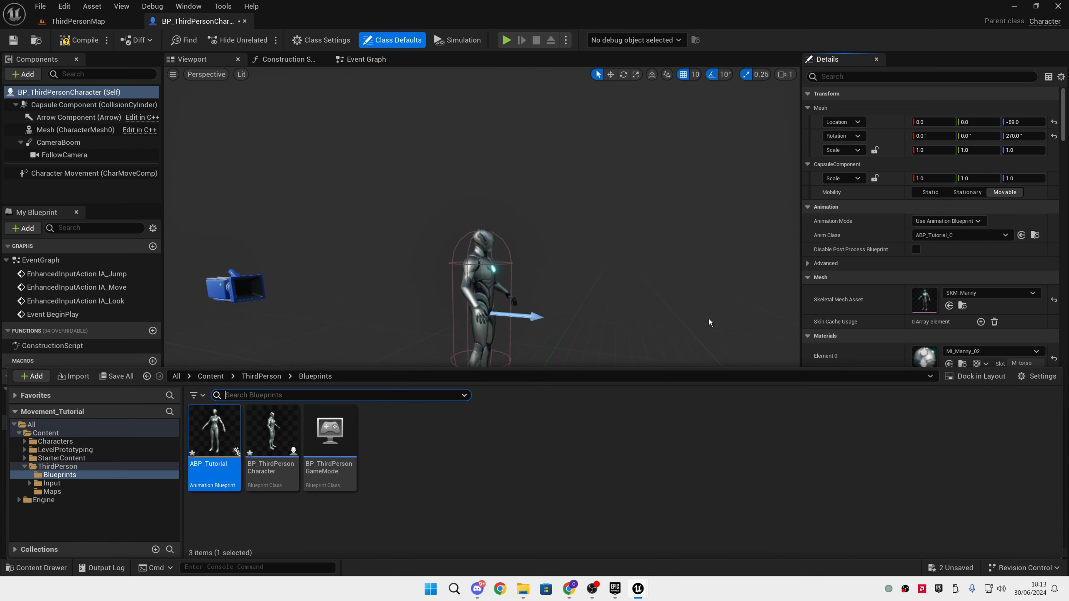
{"action": "left_click_drag", "start_coordinate": [221, 440], "coordinate": [932, 235]}
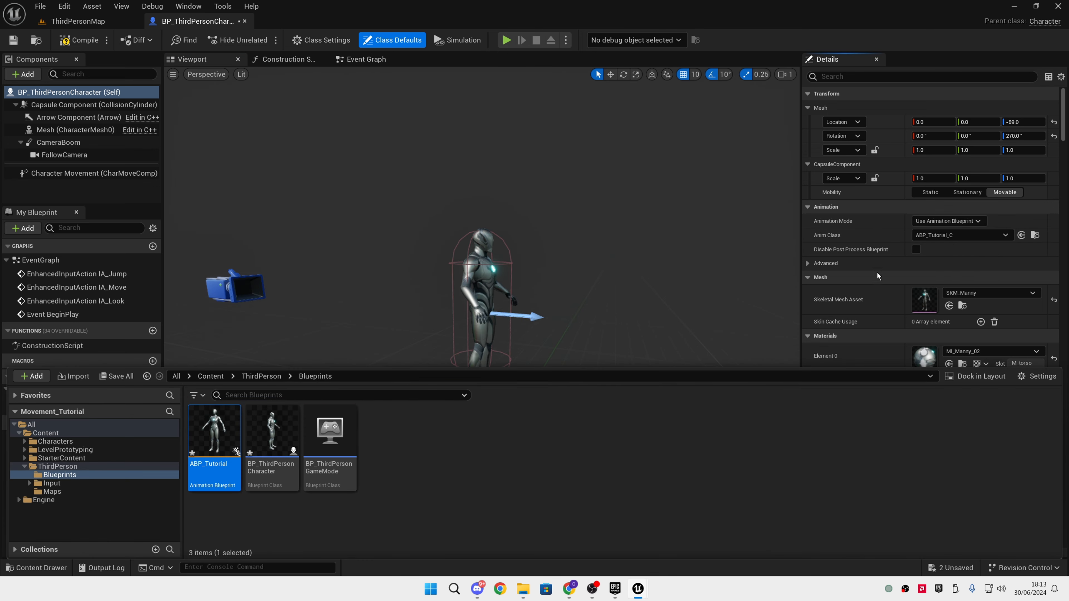
{"action": "left_click", "coordinate": [548, 284]}
{"action": "left_click", "coordinate": [78, 40]}
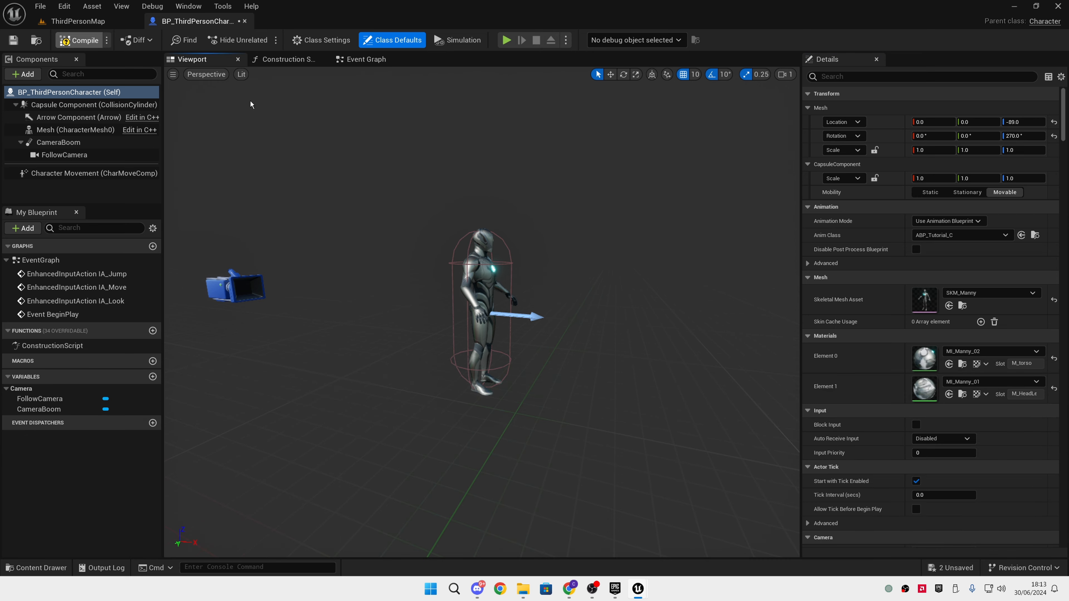
Playtest the character with its new Anim Class, end the session, and open the ABP_Tutorial animation blueprint
{"action": "left_click", "coordinate": [507, 40]}
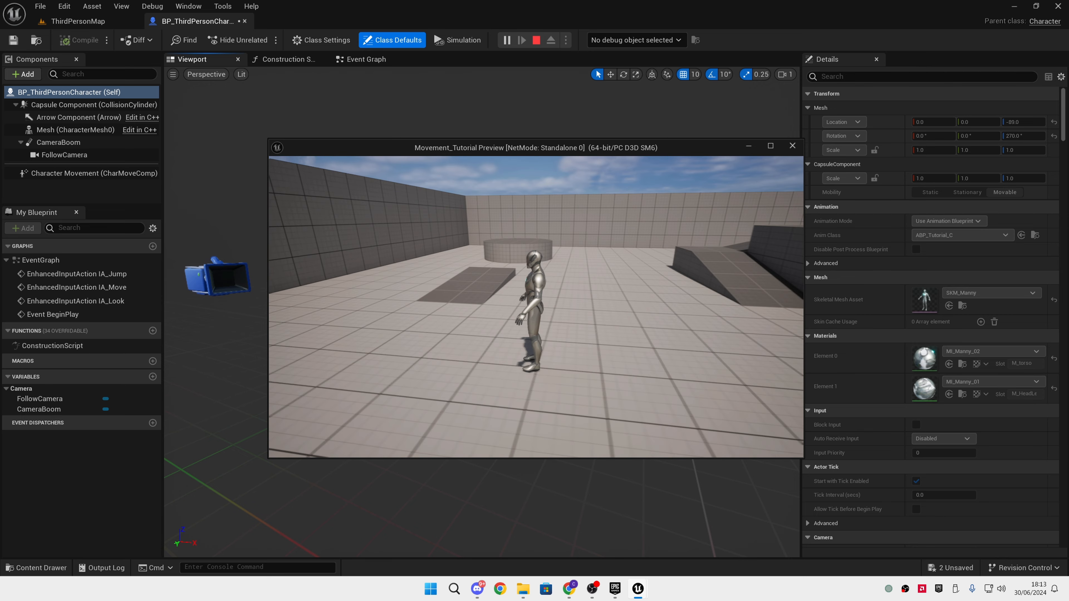
{"action": "key", "text": "Escape"}
{"action": "key", "text": "ctrl+space"}
{"action": "double_click", "coordinate": [205, 435]}
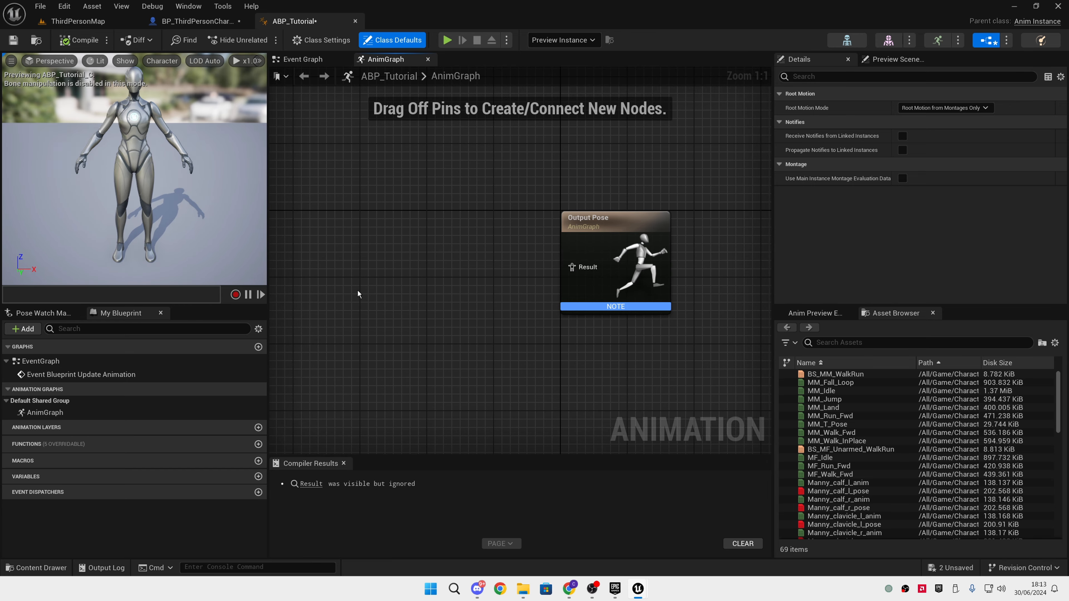
{"action": "right_click", "coordinate": [405, 276]}
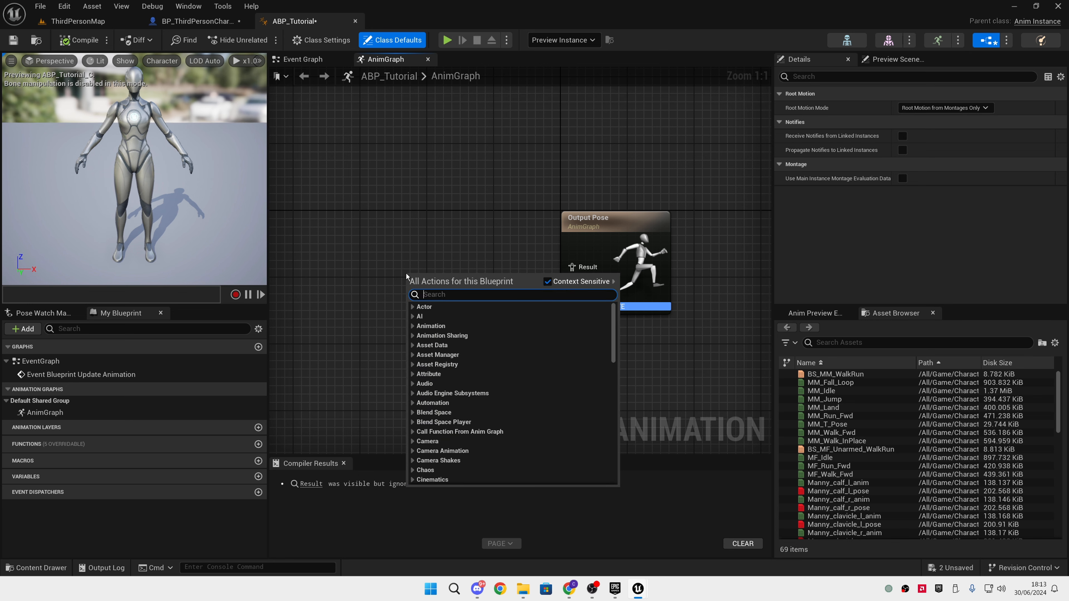
{"action": "scroll", "coordinate": [431, 343], "scroll_direction": "down", "scroll_amount": 15}
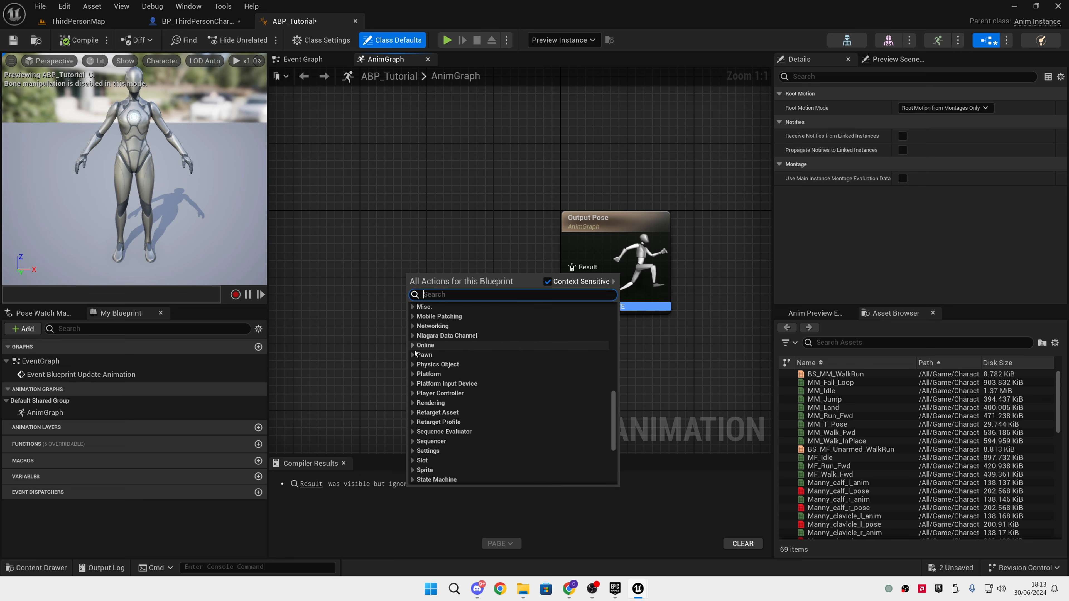
{"action": "left_click", "coordinate": [343, 299]}
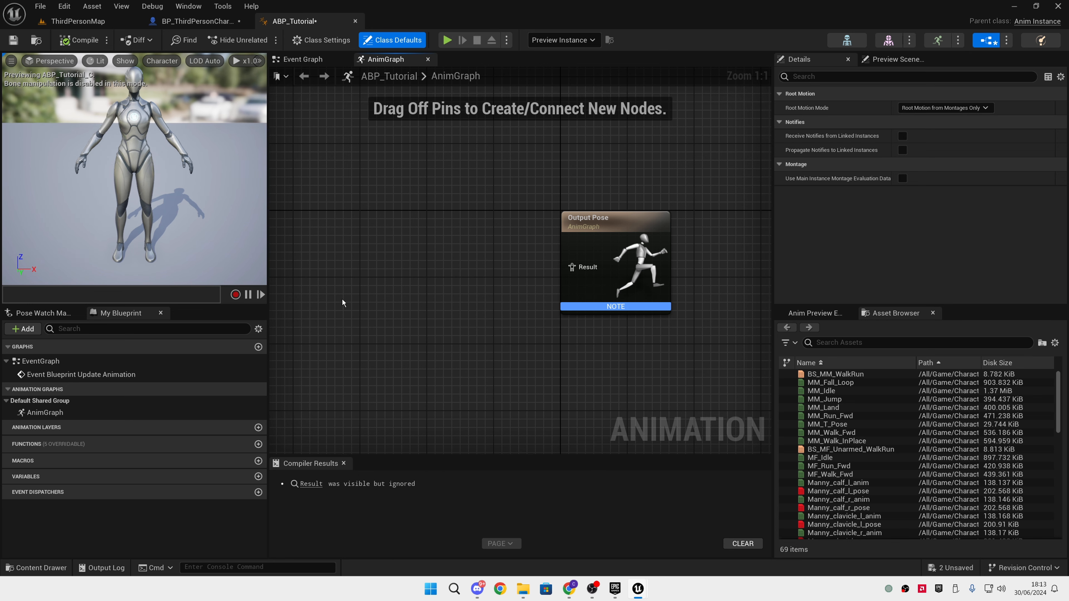
Add a state machine to the AnimGraph and name it Locomotion
{"action": "right_click", "coordinate": [343, 300]}
{"action": "type", "text": "state mac"}
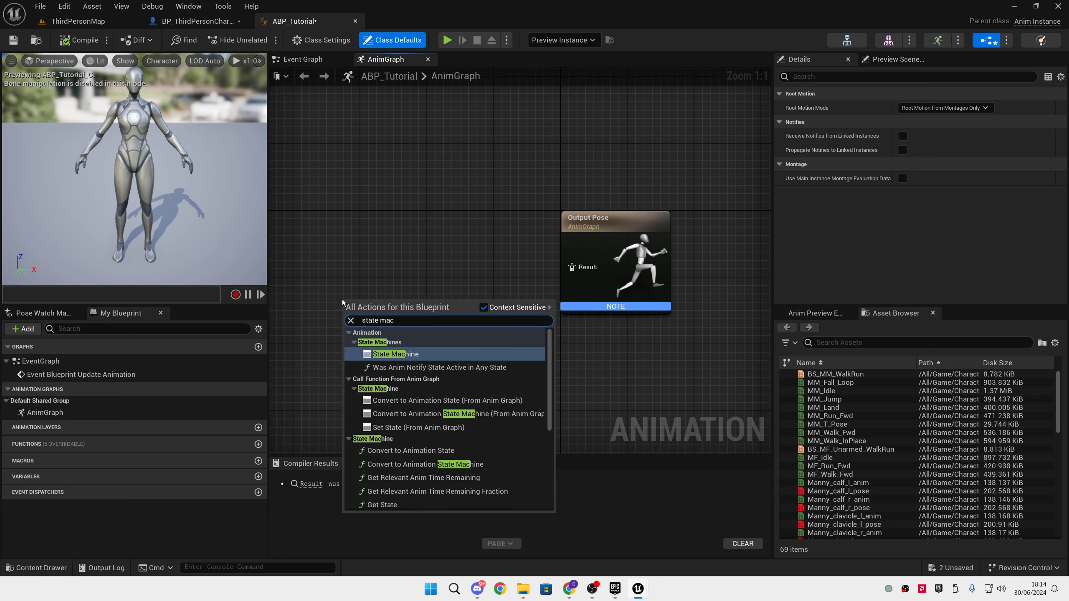
{"action": "key", "text": "Return"}
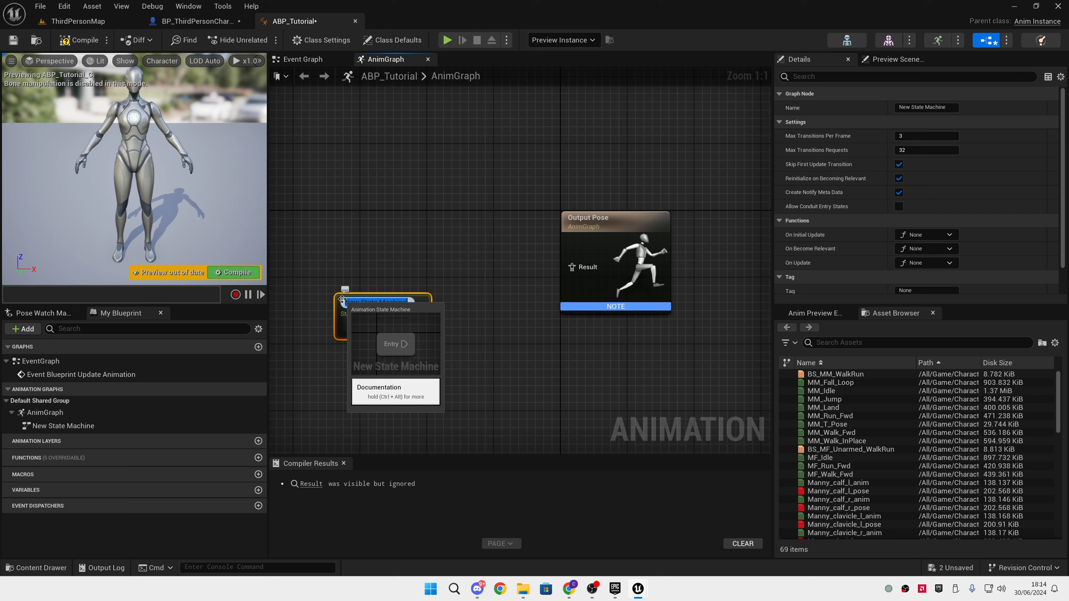
{"action": "type", "text": "L"}
{"action": "key", "text": "Return"}
Connect the Locomotion state machine to the Output Pose result and compile the animation blueprint
{"action": "left_click_drag", "start_coordinate": [365, 312], "coordinate": [398, 244]}
{"action": "left_click_drag", "start_coordinate": [356, 206], "coordinate": [599, 366]}
{"action": "left_click", "coordinate": [577, 323]}
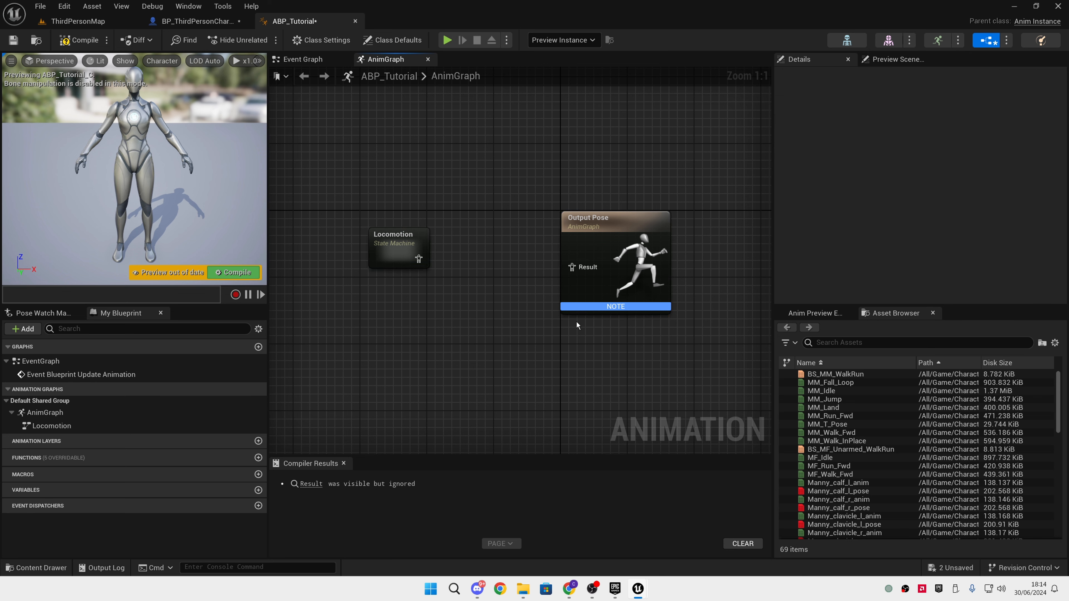
{"action": "left_click", "coordinate": [395, 238]}
{"action": "left_click_drag", "start_coordinate": [399, 249], "coordinate": [572, 267]}
{"action": "left_click", "coordinate": [466, 270]}
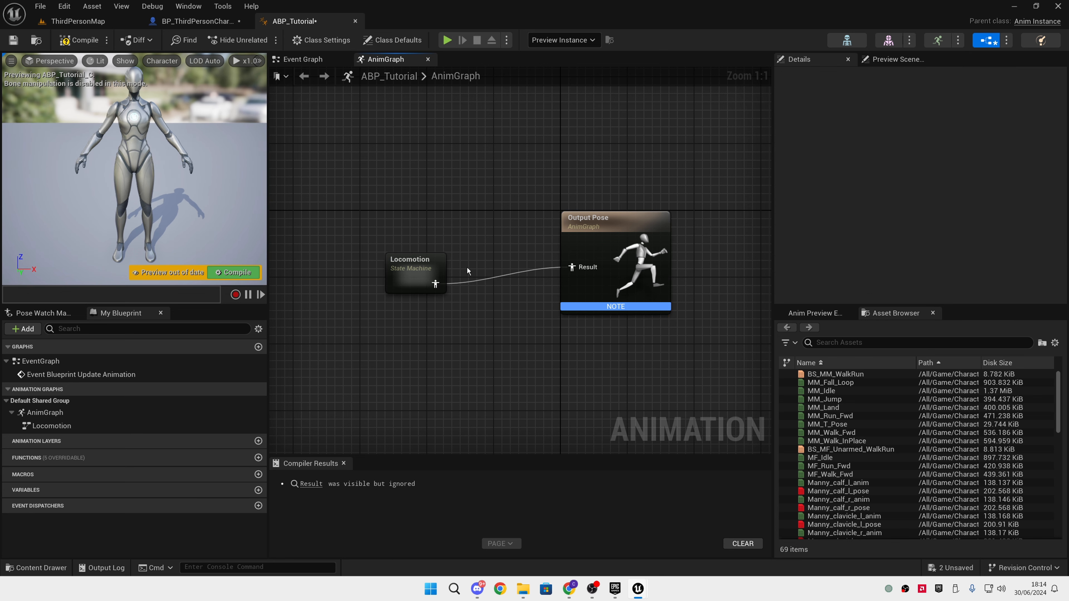
{"action": "left_click", "coordinate": [77, 42]}
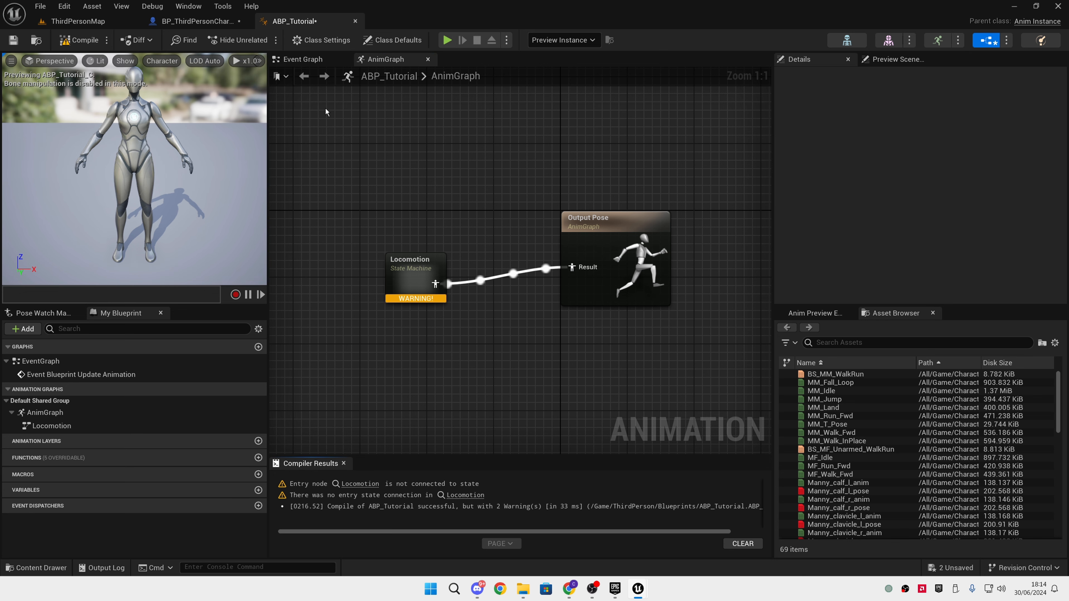
Inside the Locomotion state machine, add a state named Idle connected from the Entry node
{"action": "double_click", "coordinate": [414, 276]}
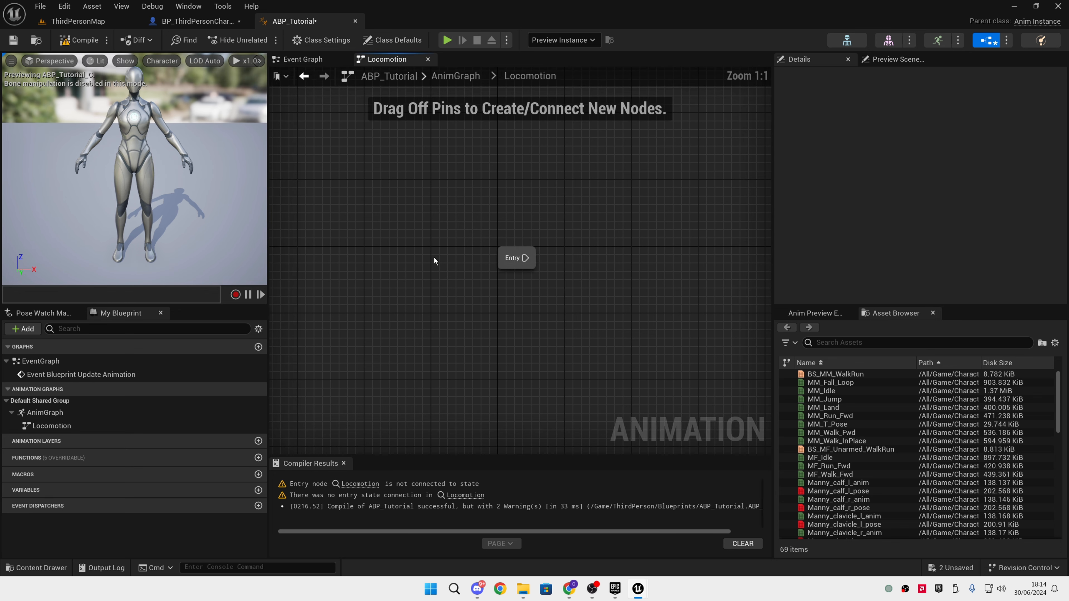
{"action": "right_click_drag", "start_coordinate": [398, 257], "coordinate": [408, 215]}
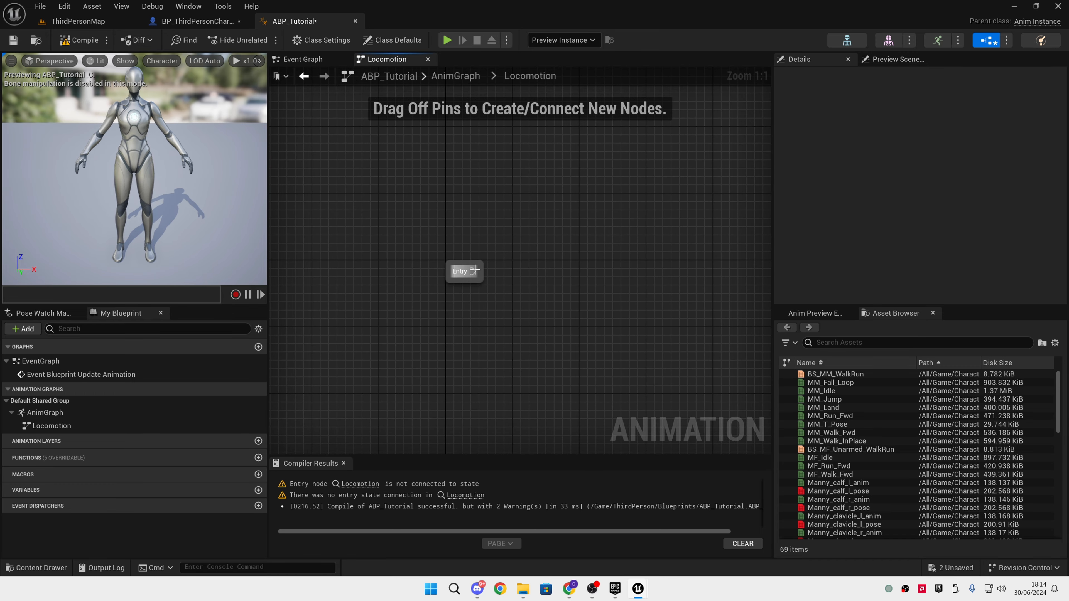
{"action": "left_click_drag", "start_coordinate": [473, 271], "coordinate": [577, 265]}
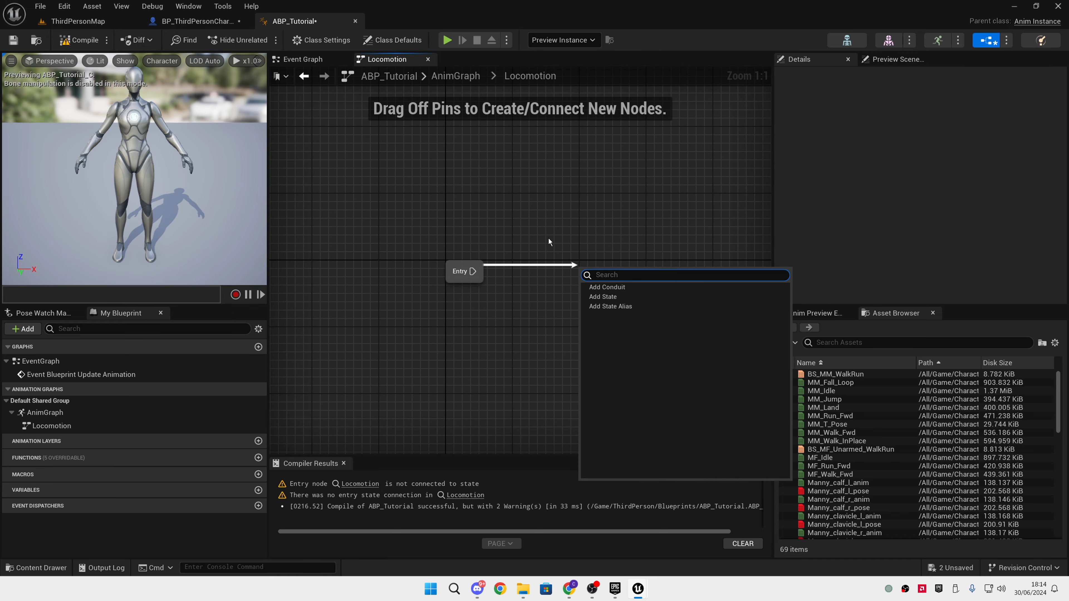
{"action": "left_click", "coordinate": [606, 297]}
{"action": "type", "text": "Idle"}
{"action": "key", "text": "Return"}
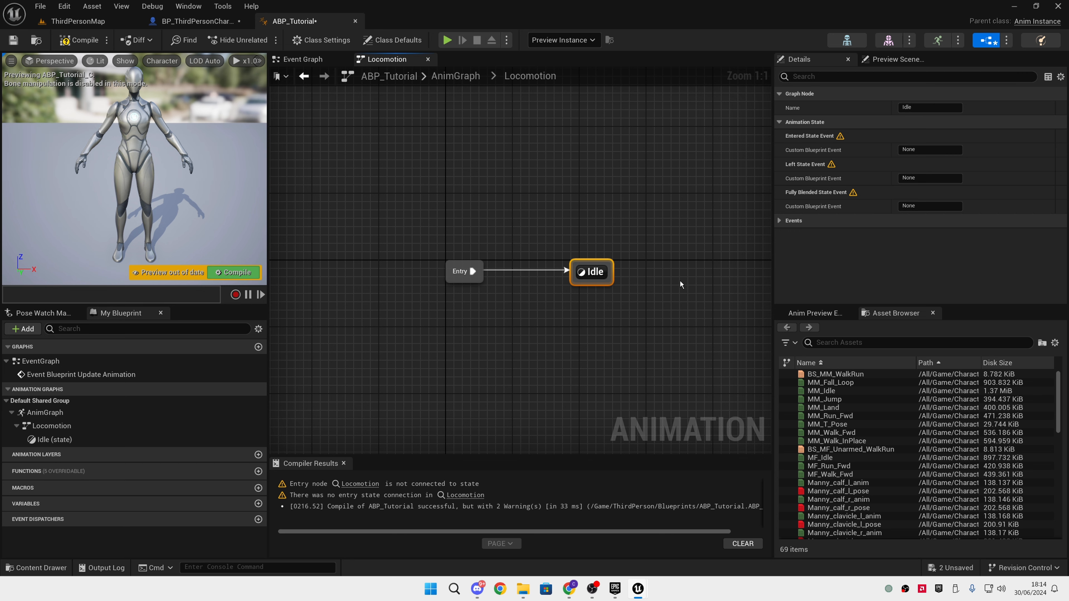
{"action": "left_click", "coordinate": [665, 348]}
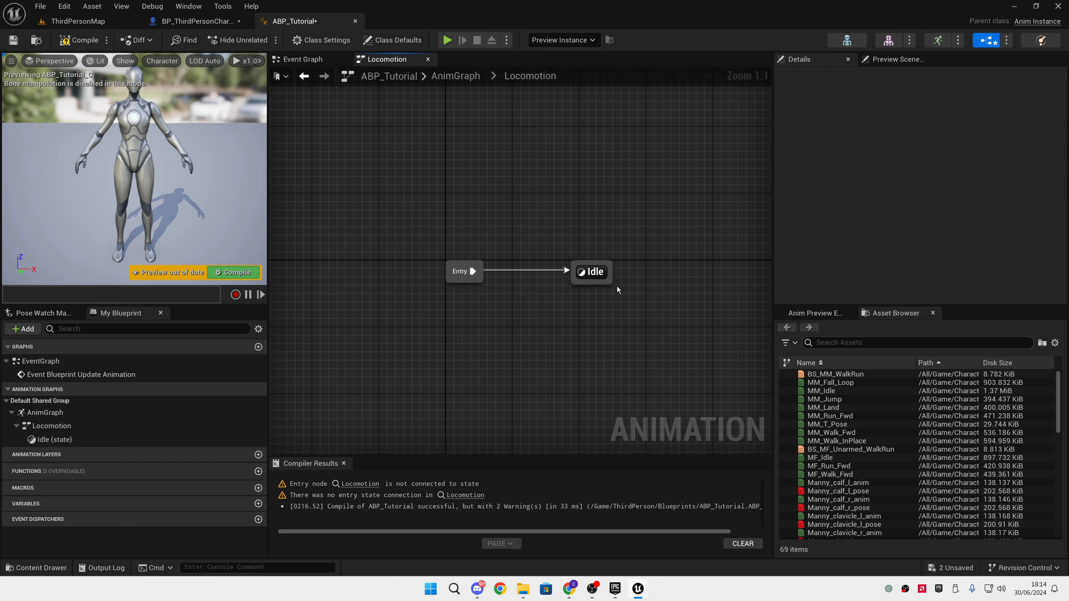
Inside the Idle state, add the MM_Idle animation, found by filtering assets for "mm_", and feed it into the Output Animation Pose
{"action": "double_click", "coordinate": [592, 273]}
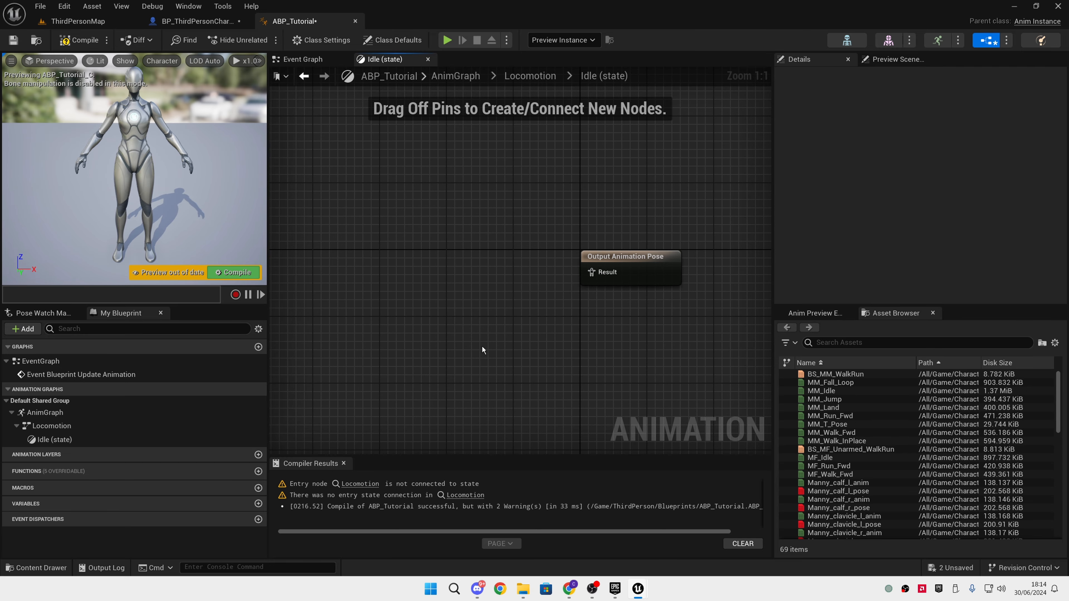
{"action": "key", "text": "ctrl+space"}
{"action": "mouse_move", "coordinate": [525, 588]}
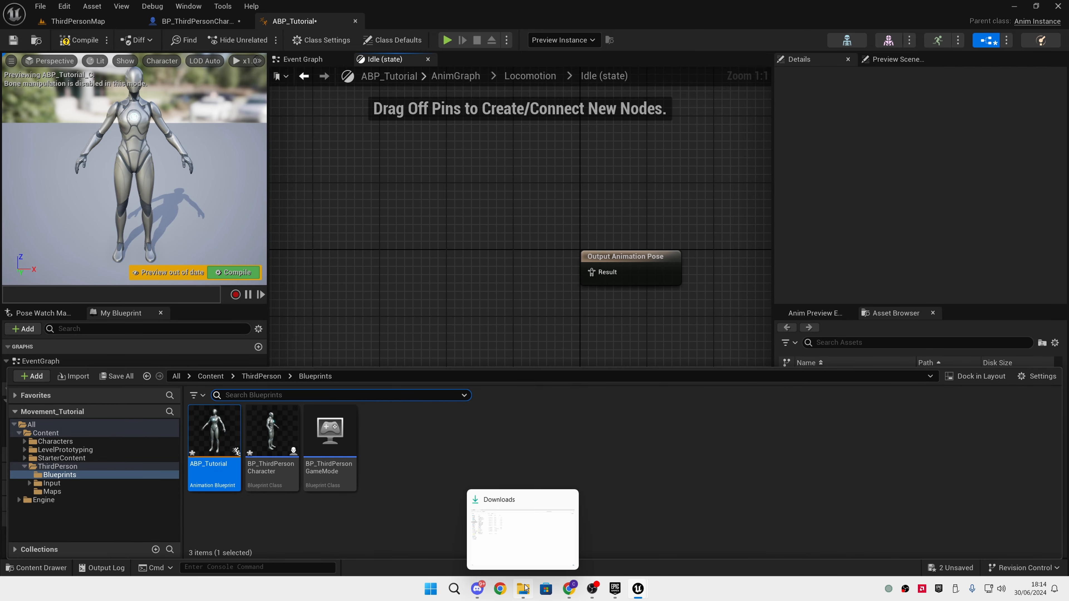
{"action": "left_click", "coordinate": [838, 342]}
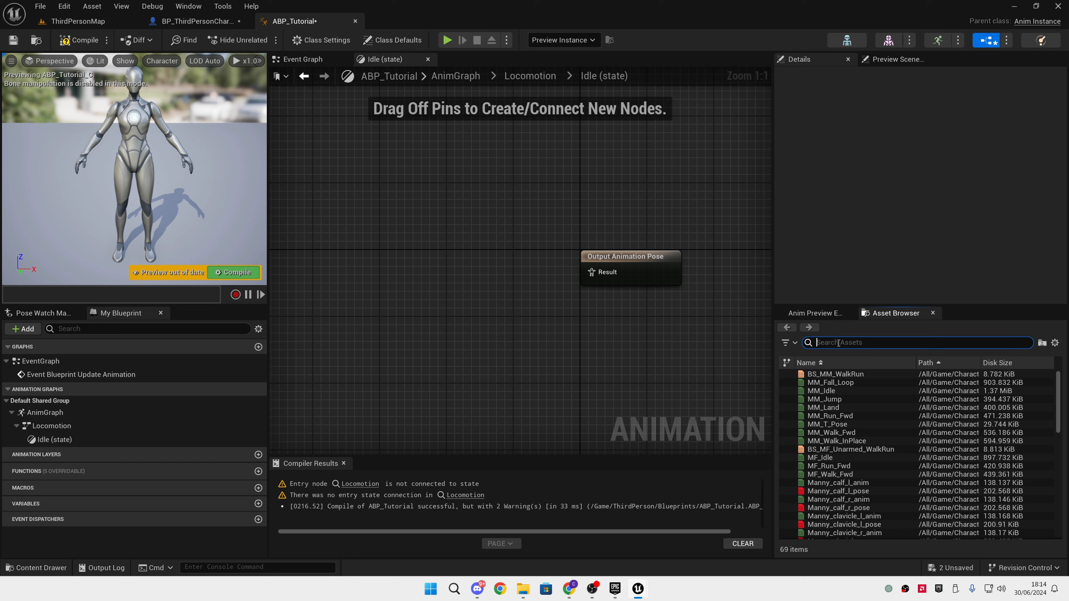
{"action": "type", "text": "mm_"}
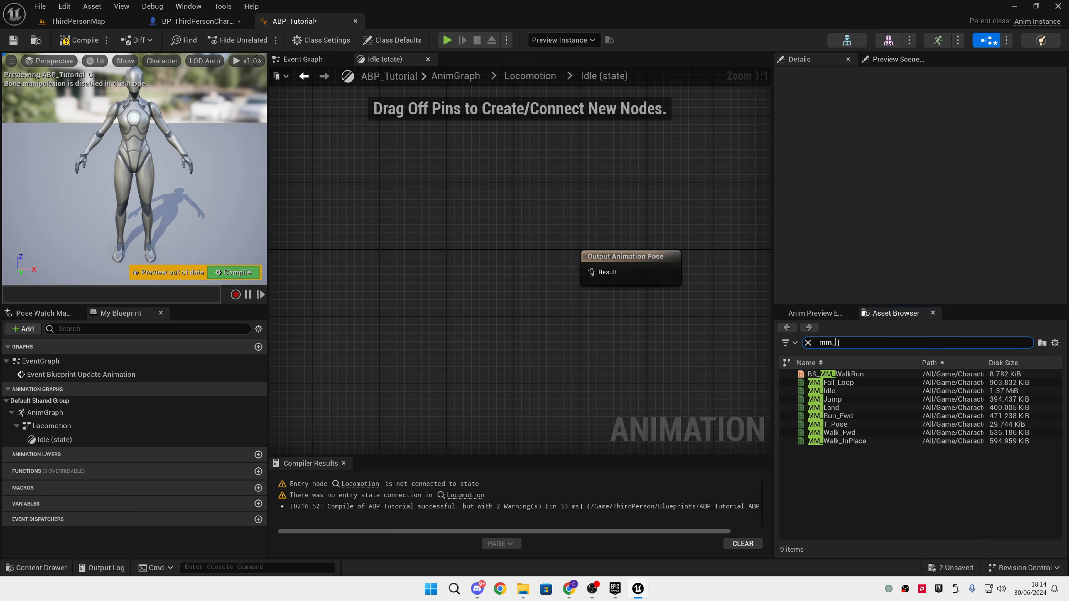
{"action": "left_click_drag", "start_coordinate": [821, 391], "coordinate": [592, 273]}
{"action": "left_click_drag", "start_coordinate": [493, 283], "coordinate": [484, 244]}
{"action": "left_click_drag", "start_coordinate": [425, 210], "coordinate": [635, 351]}
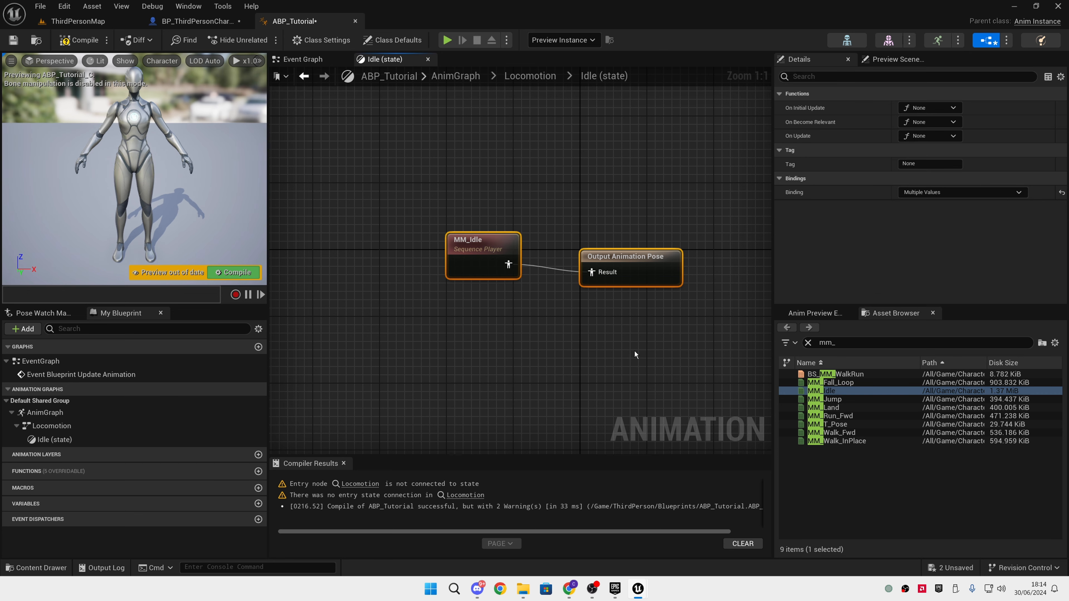
Straighten the connection between MM_Idle and the Output Animation Pose and compile the animation blueprint
{"action": "key", "text": "q"}
{"action": "left_click", "coordinate": [629, 349]}
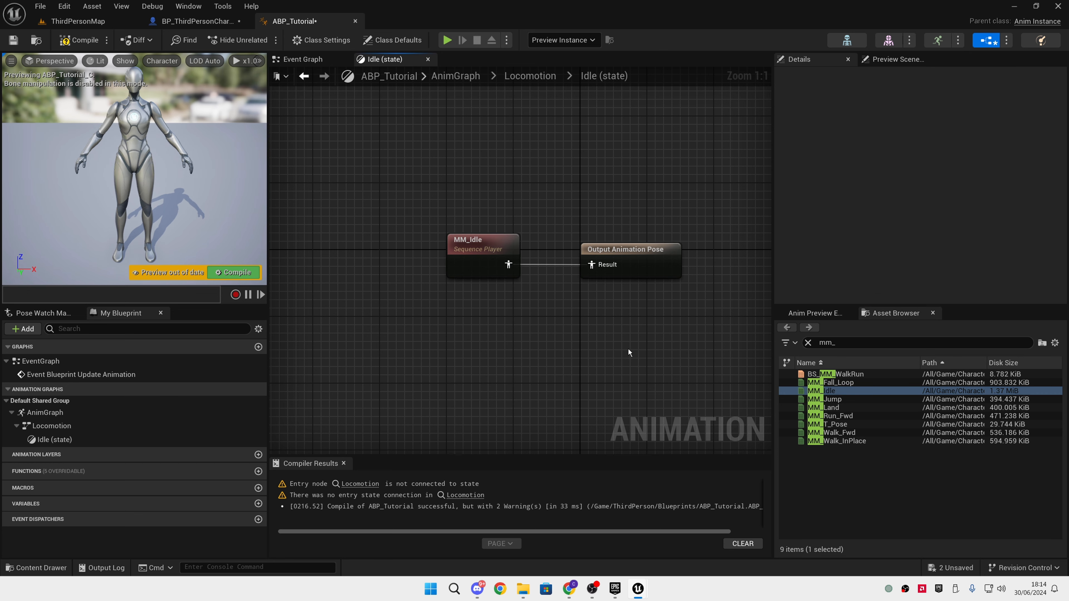
{"action": "left_click", "coordinate": [78, 40]}
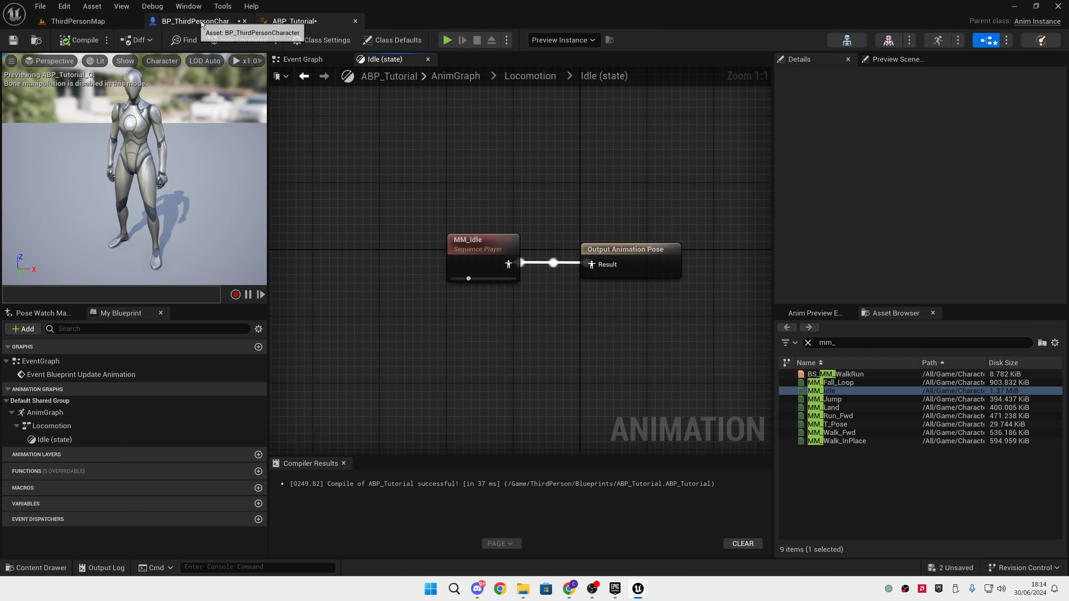
Play-test the level and walk the character forward to check the idle animation, ending the session when done
{"action": "key", "text": "alt+p"}
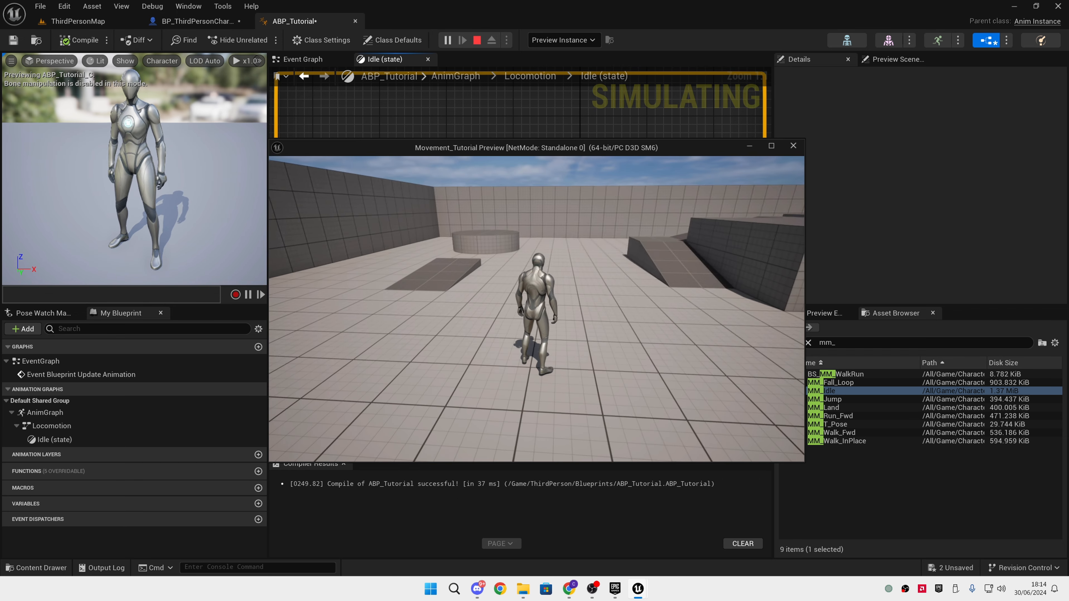
{"action": "key", "text": "w"}
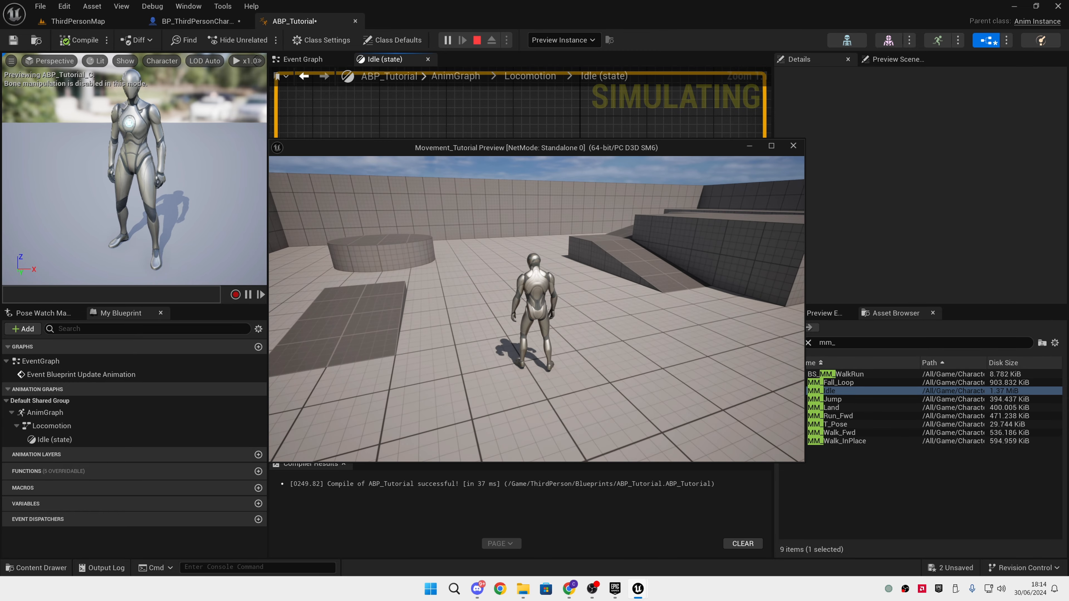
{"action": "key", "text": "Escape"}
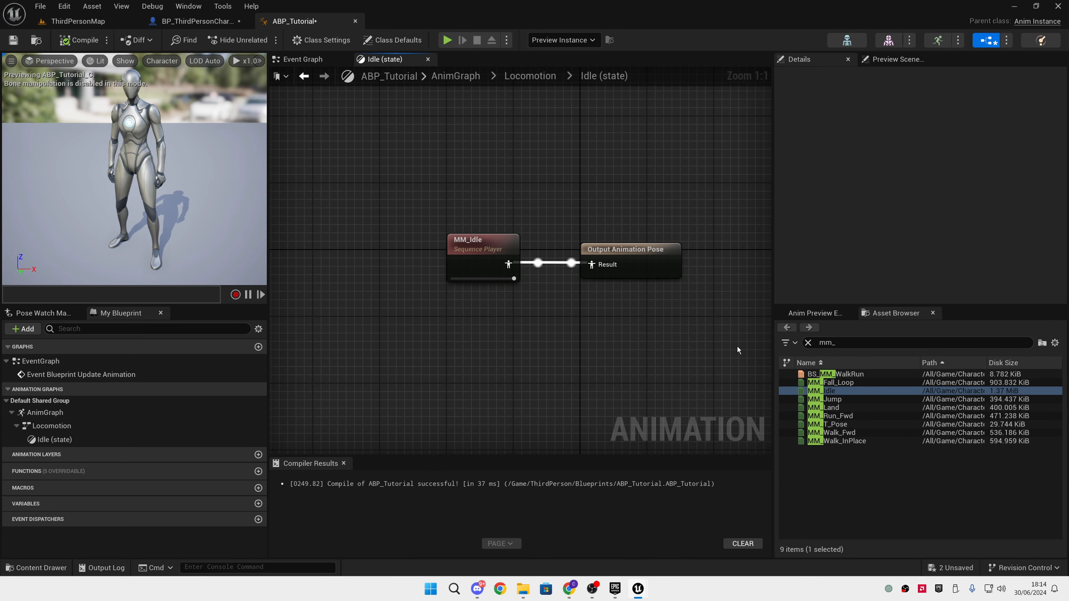
In the Locomotion state machine, add a state named walk/run with a transition from Idle
{"action": "left_click", "coordinate": [539, 78]}
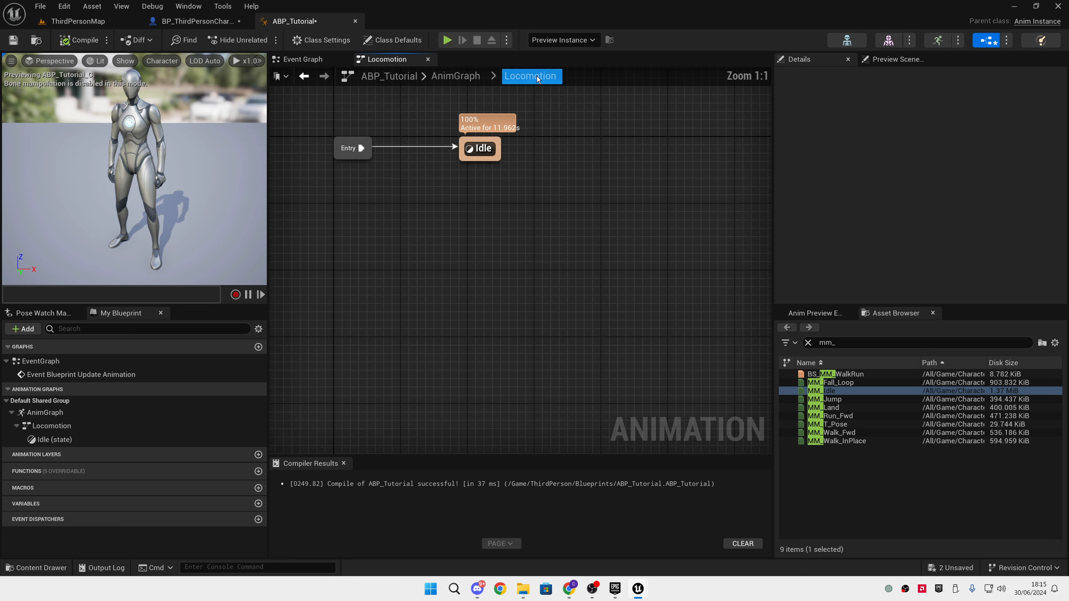
{"action": "left_click_drag", "start_coordinate": [489, 280], "coordinate": [607, 278]}
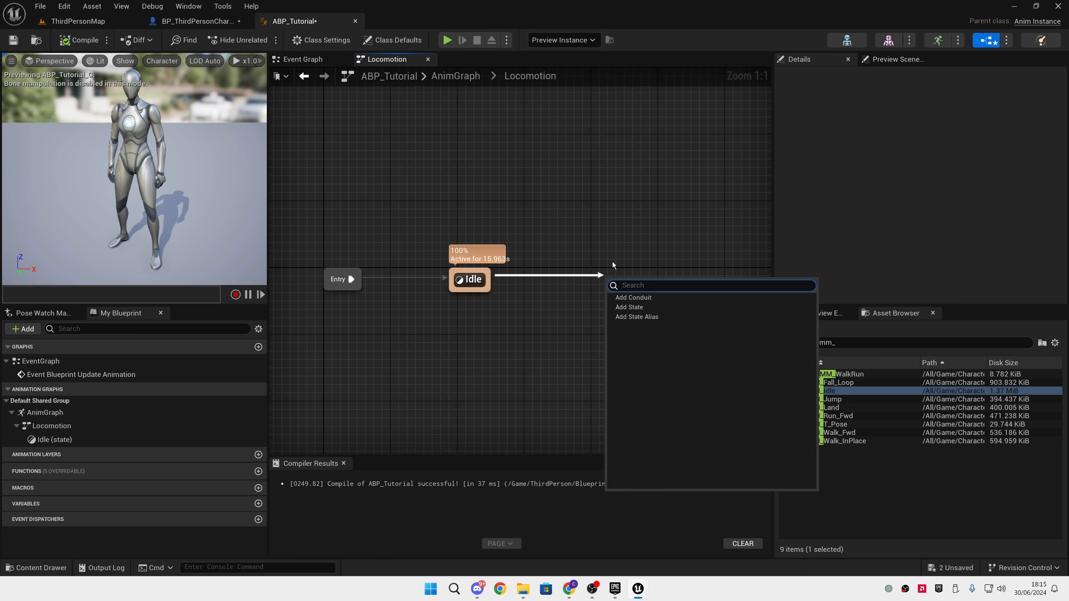
{"action": "left_click", "coordinate": [632, 307]}
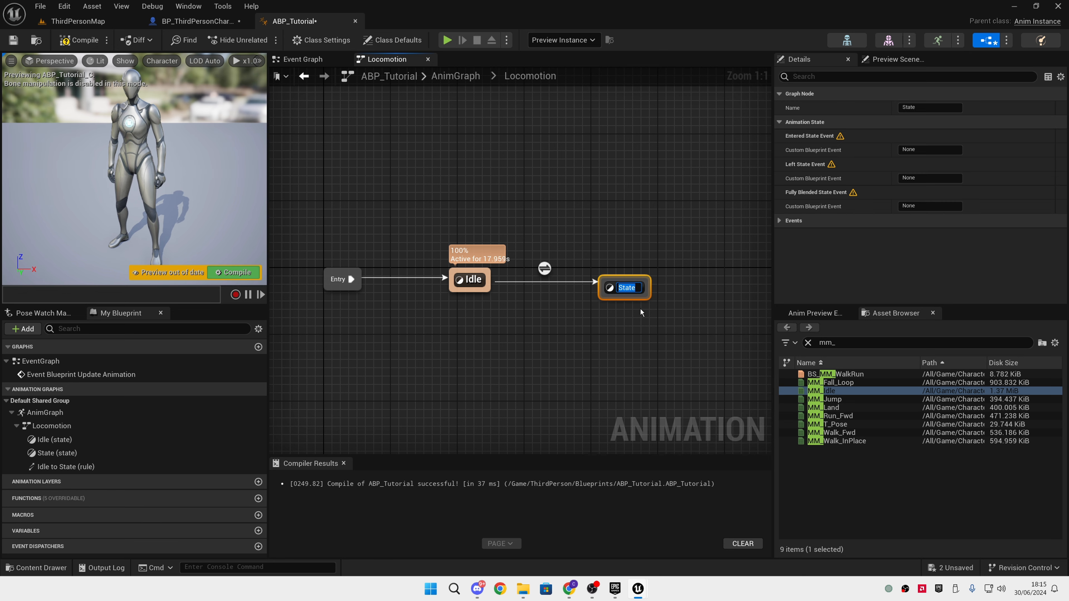
{"action": "type", "text": "walk/run"}
{"action": "key", "text": "Return"}
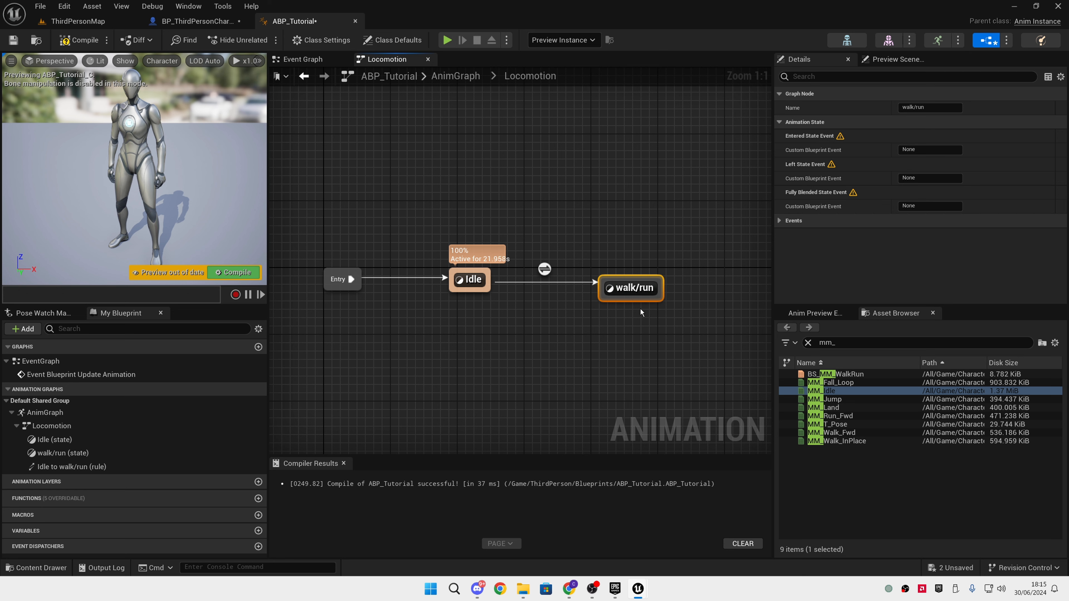
Open the Idle to walk/run transition rule and compile the animation blueprint
{"action": "double_click", "coordinate": [648, 291]}
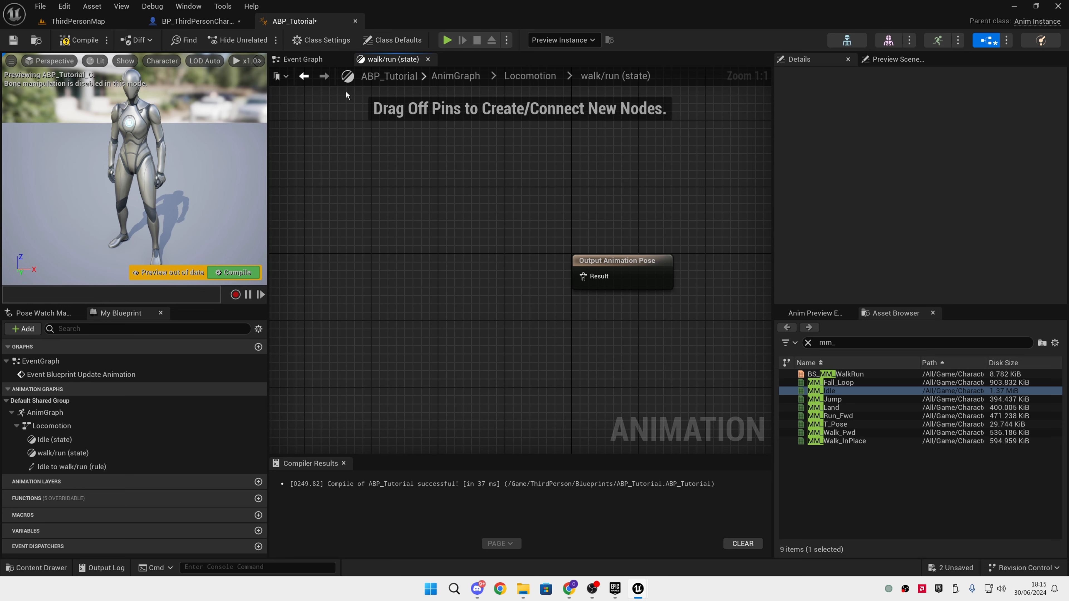
{"action": "left_click", "coordinate": [530, 76]}
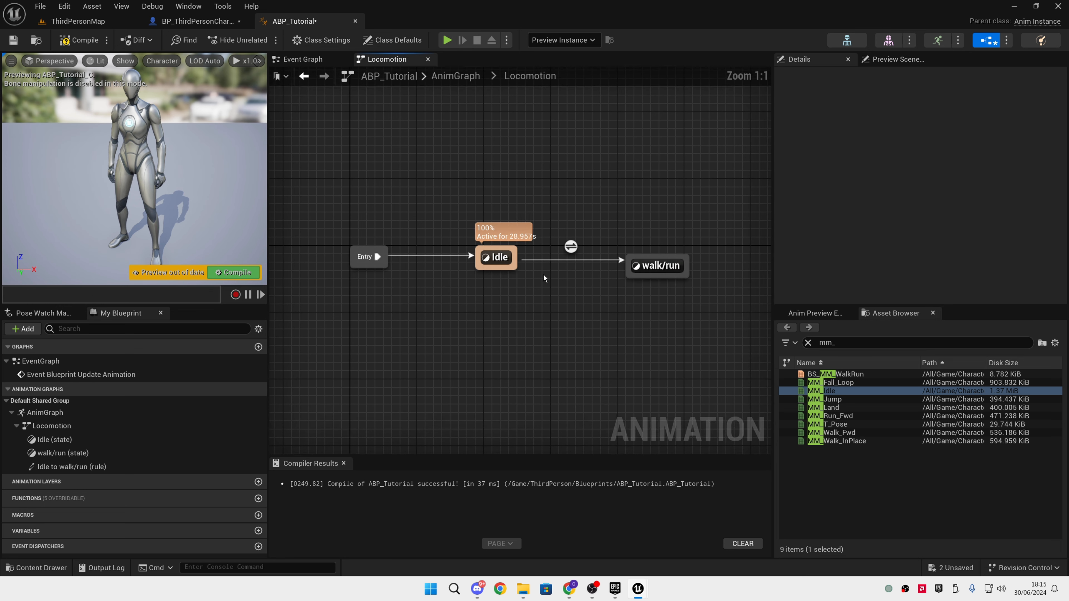
{"action": "left_click", "coordinate": [572, 248]}
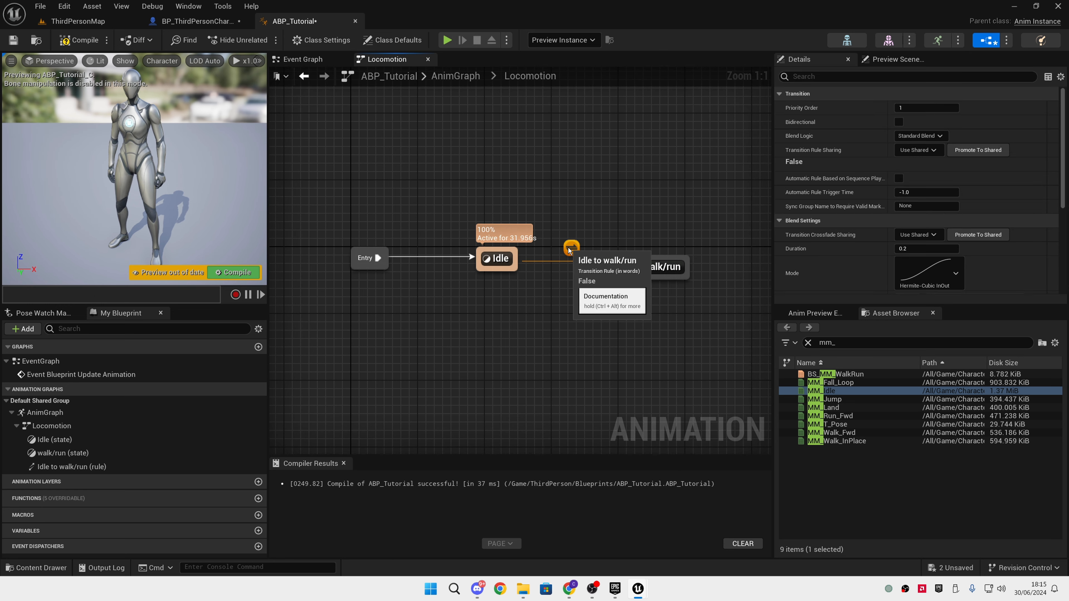
{"action": "double_click", "coordinate": [571, 248]}
{"action": "right_click_drag", "start_coordinate": [440, 316], "coordinate": [511, 308]}
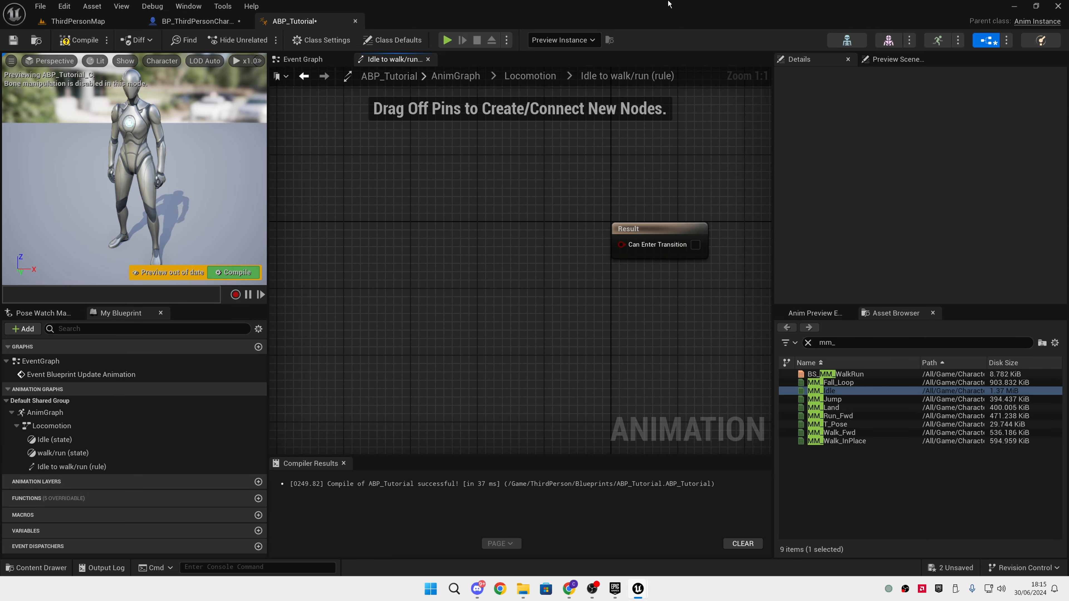
{"action": "left_click", "coordinate": [78, 39]}
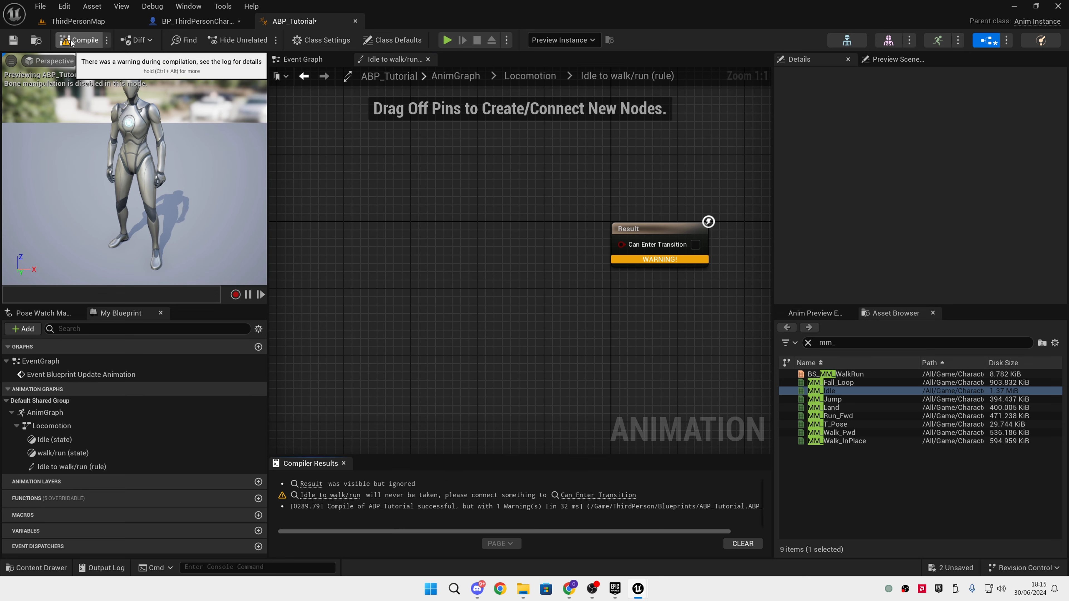
In the Event Graph, add a Get Velocity node fed by the Return Value of Try Get Pawn Owner
{"action": "left_click", "coordinate": [317, 63]}
{"action": "right_click_drag", "start_coordinate": [650, 318], "coordinate": [548, 346]}
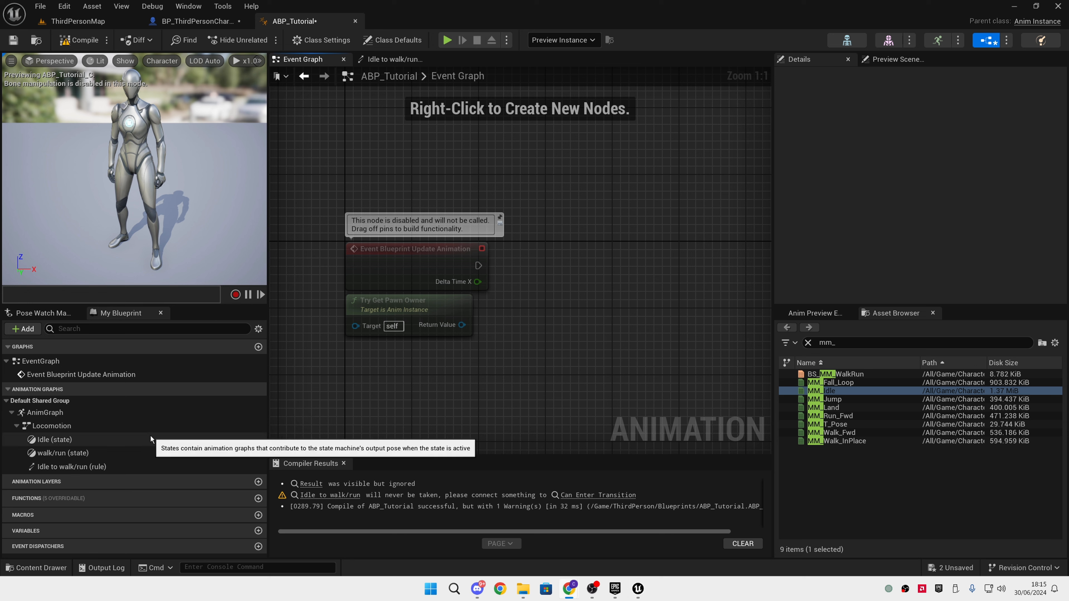
{"action": "left_click_drag", "start_coordinate": [462, 325], "coordinate": [502, 312]}
{"action": "type", "text": "get velo"}
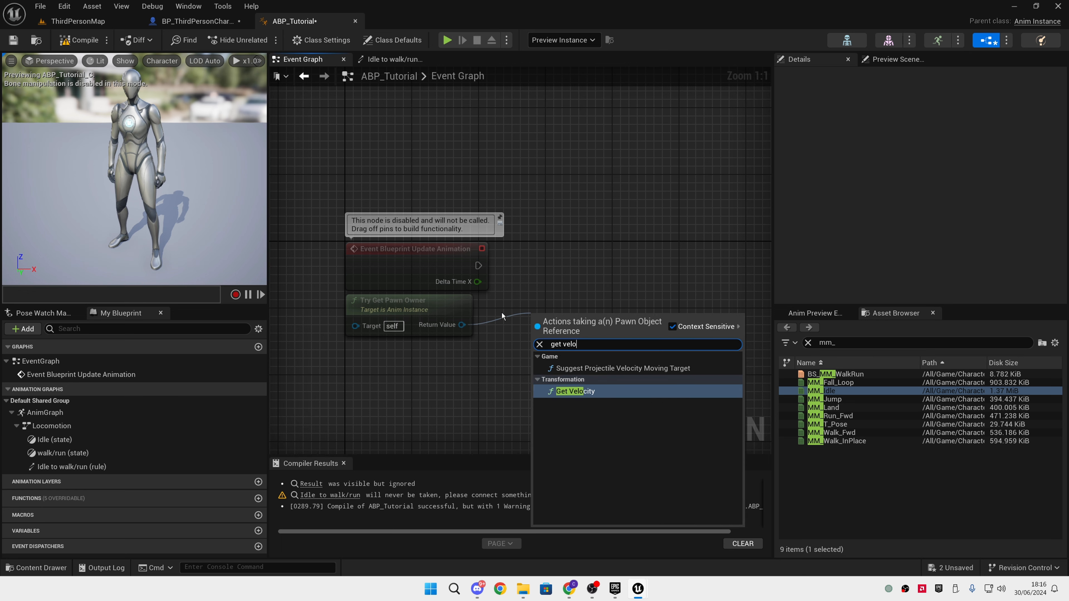
{"action": "key", "text": "Return"}
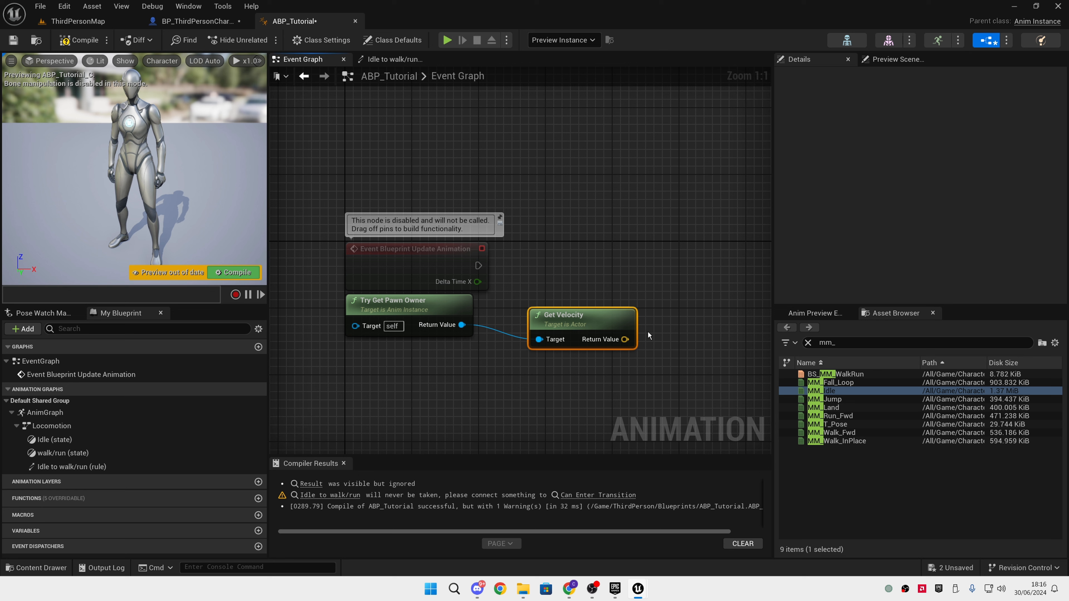
Add a Vector Length node fed by the Get Velocity Return Value
{"action": "left_click_drag", "start_coordinate": [625, 339], "coordinate": [647, 308]}
{"action": "type", "text": "ve"}
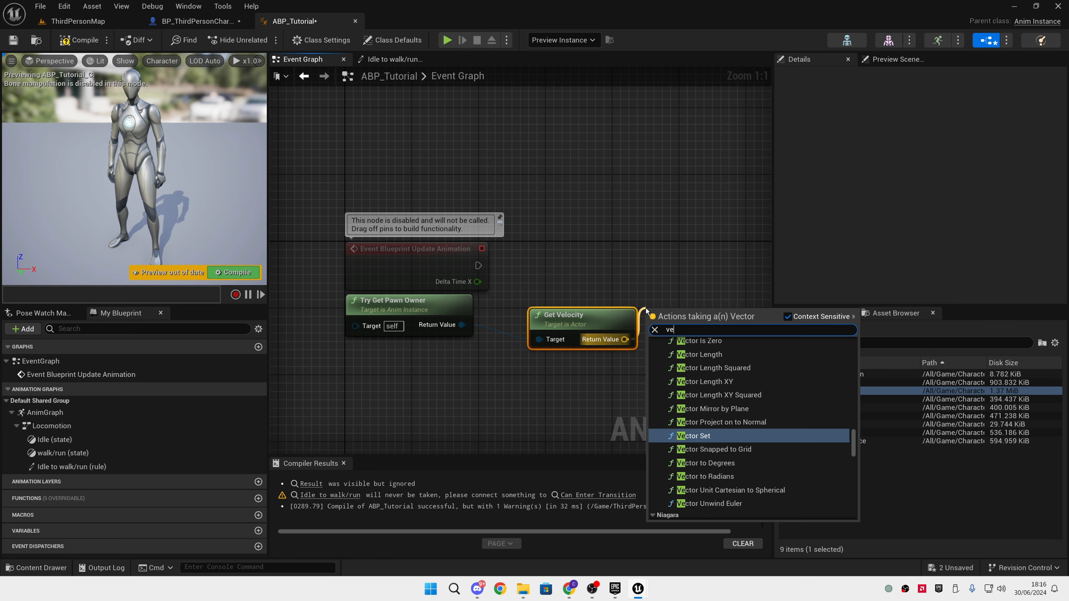
{"action": "type", "text": "ctor length"}
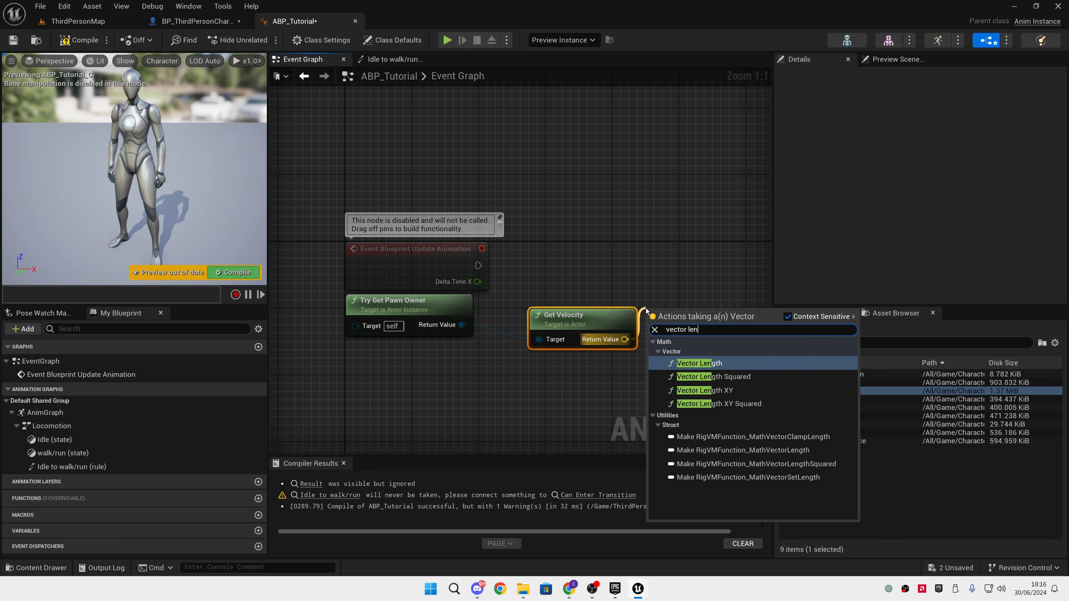
{"action": "key", "text": "Return"}
Promote the Vector Length result to a new float variable named CharacterSpeed
{"action": "right_click_drag", "start_coordinate": [670, 284], "coordinate": [519, 296]}
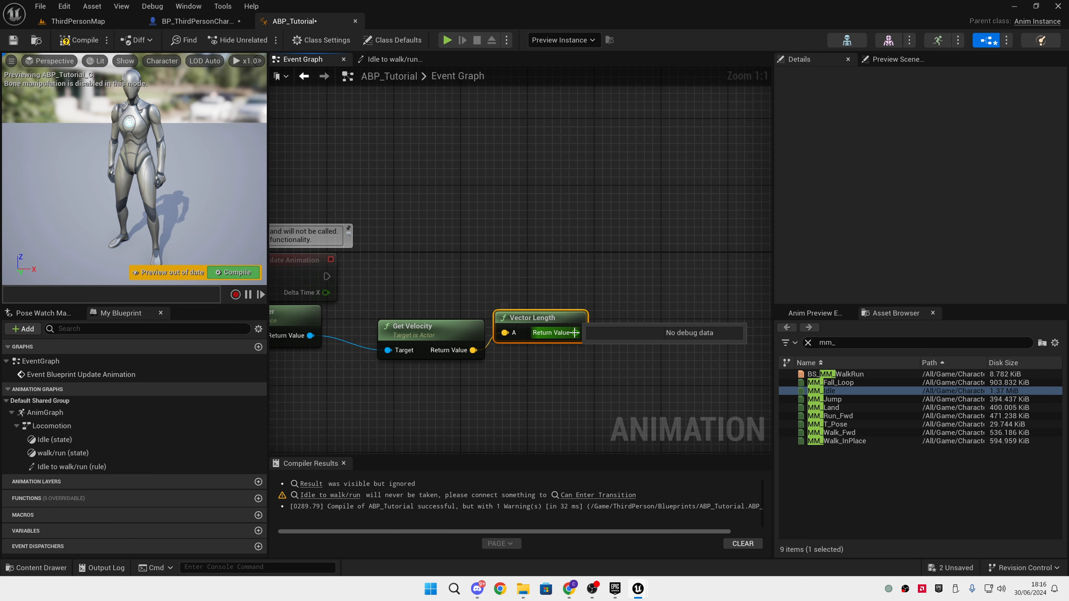
{"action": "left_click_drag", "start_coordinate": [575, 333], "coordinate": [596, 271]}
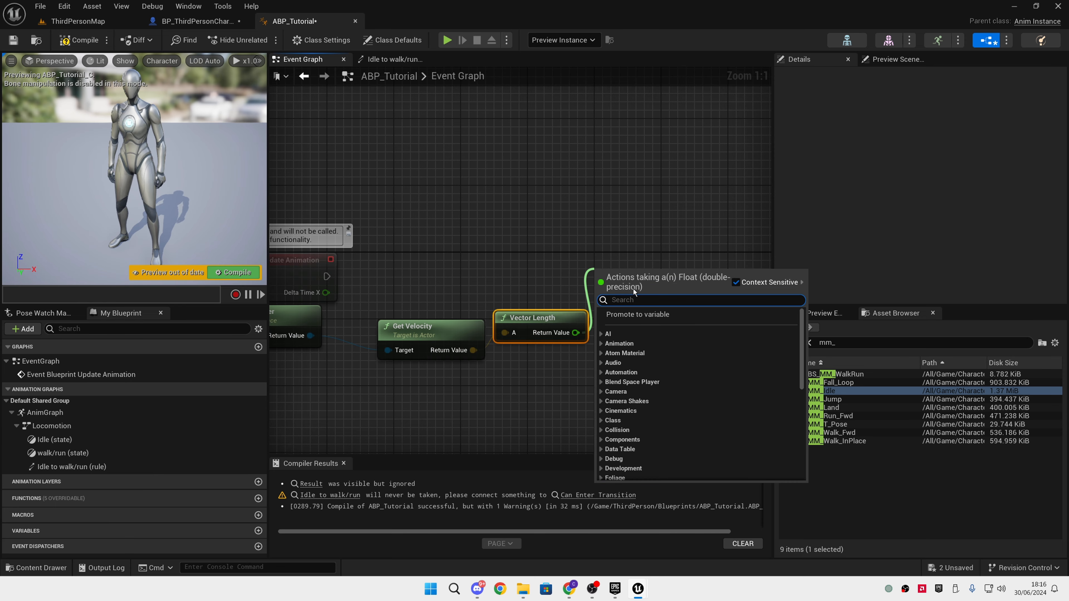
{"action": "left_click", "coordinate": [643, 312]}
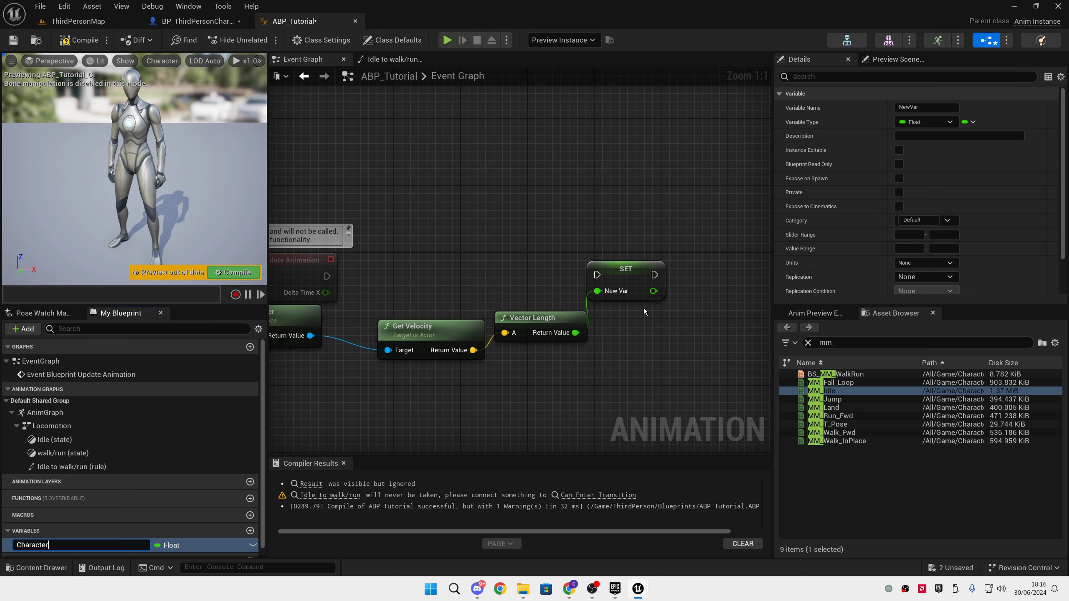
{"action": "type", "text": "d"}
{"action": "key", "text": "Return"}
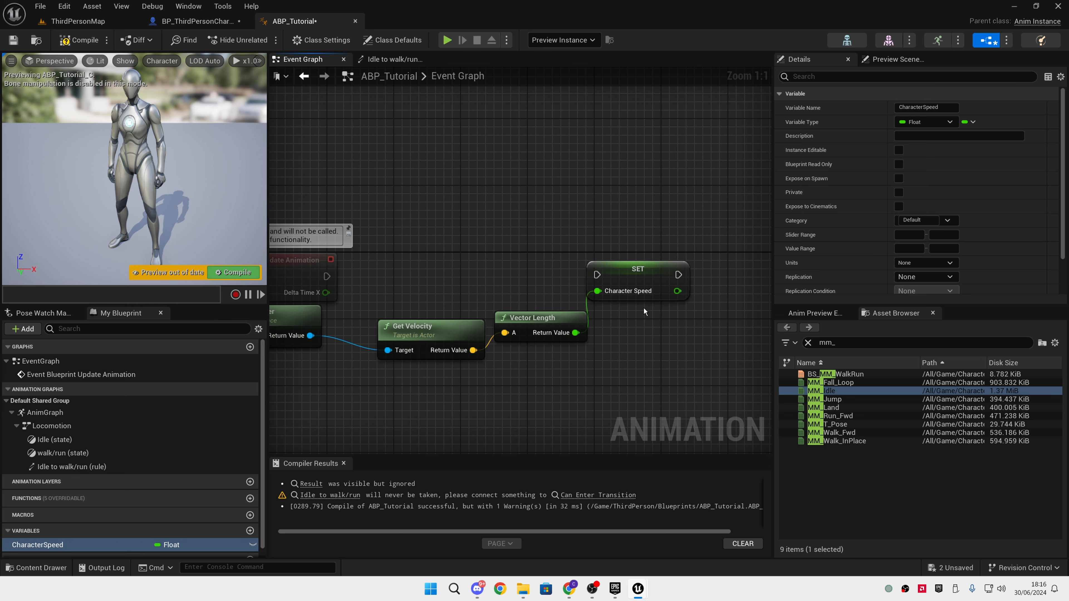
Connect Event Blueprint Update Animation's execution output to the Set Character Speed node and compile the animation blueprint
{"action": "left_click_drag", "start_coordinate": [597, 274], "coordinate": [327, 276]}
{"action": "left_click", "coordinate": [76, 41]}
{"action": "right_click_drag", "start_coordinate": [450, 193], "coordinate": [489, 191]}
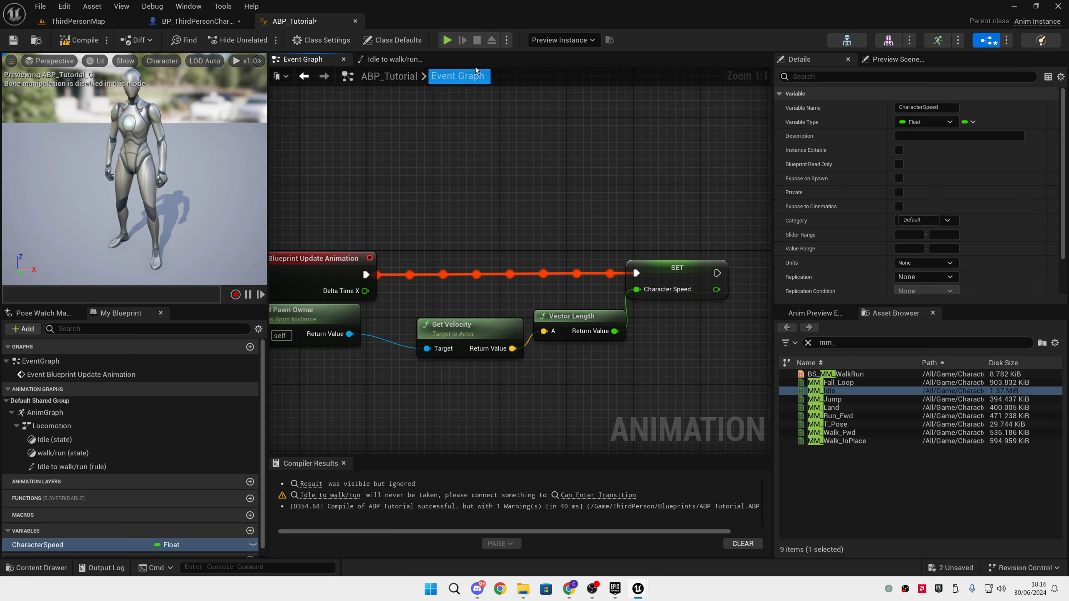
In the Idle to walk/run transition rule, place a Get node for the CharacterSpeed variable
{"action": "left_click", "coordinate": [401, 62]}
{"action": "right_click_drag", "start_coordinate": [554, 228], "coordinate": [590, 243]}
{"action": "left_click_drag", "start_coordinate": [656, 260], "coordinate": [537, 340]}
{"action": "left_click", "coordinate": [445, 342]}
{"action": "right_click_drag", "start_coordinate": [421, 325], "coordinate": [420, 298]}
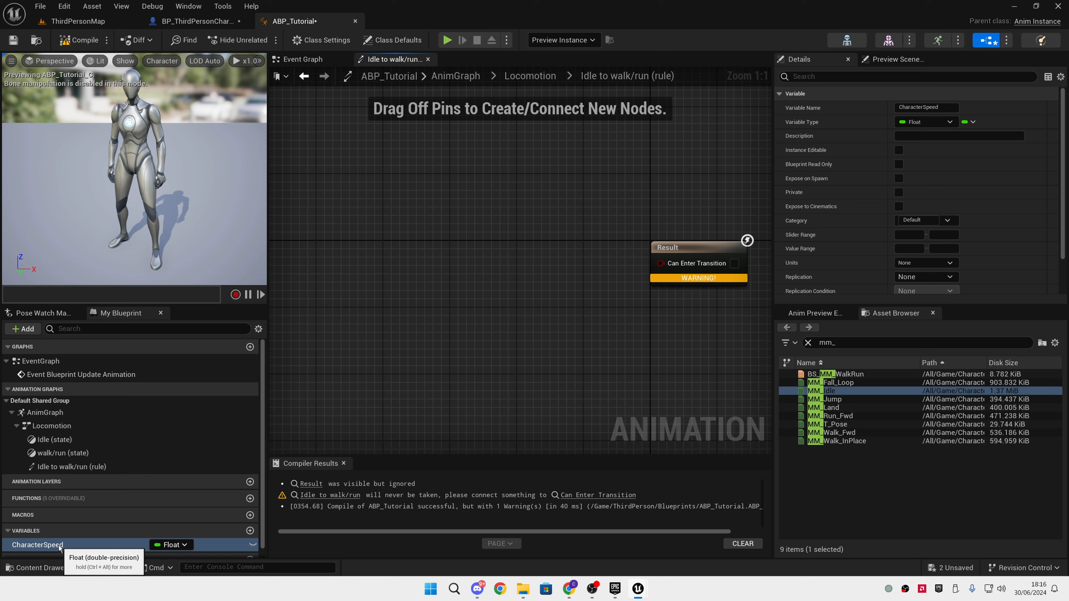
{"action": "left_click_drag", "start_coordinate": [59, 545], "coordinate": [369, 315]}
{"action": "left_click", "coordinate": [405, 337]}
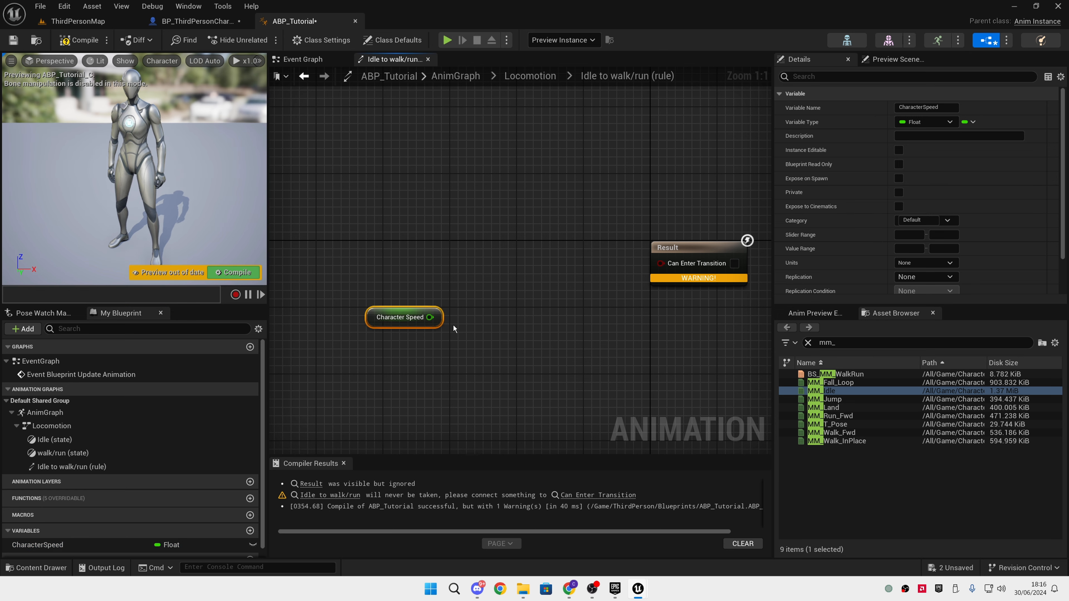
Compare Character Speed using a Greater (>) node and connect its result to Can Enter Transition
{"action": "left_click_drag", "start_coordinate": [430, 317], "coordinate": [476, 326]}
{"action": "type", "text": "greater"}
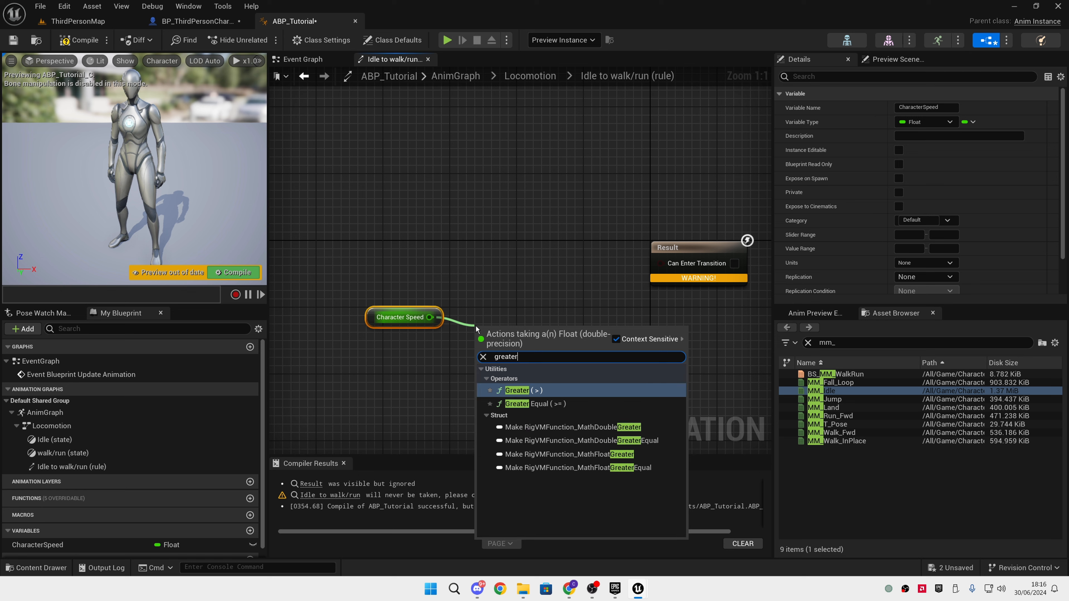
{"action": "key", "text": "Return"}
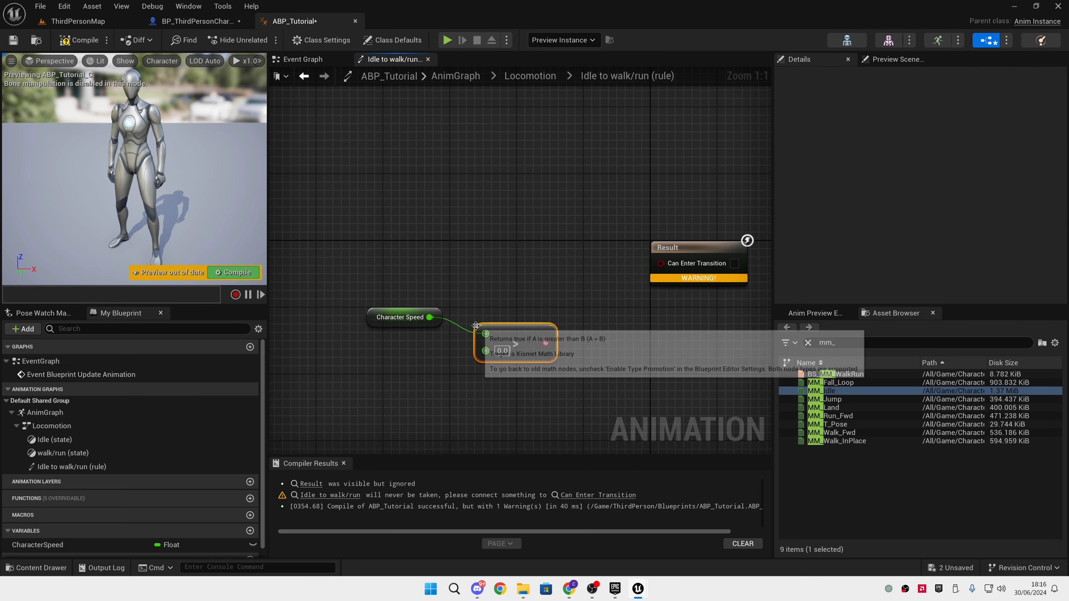
{"action": "left_click_drag", "start_coordinate": [544, 344], "coordinate": [661, 262]}
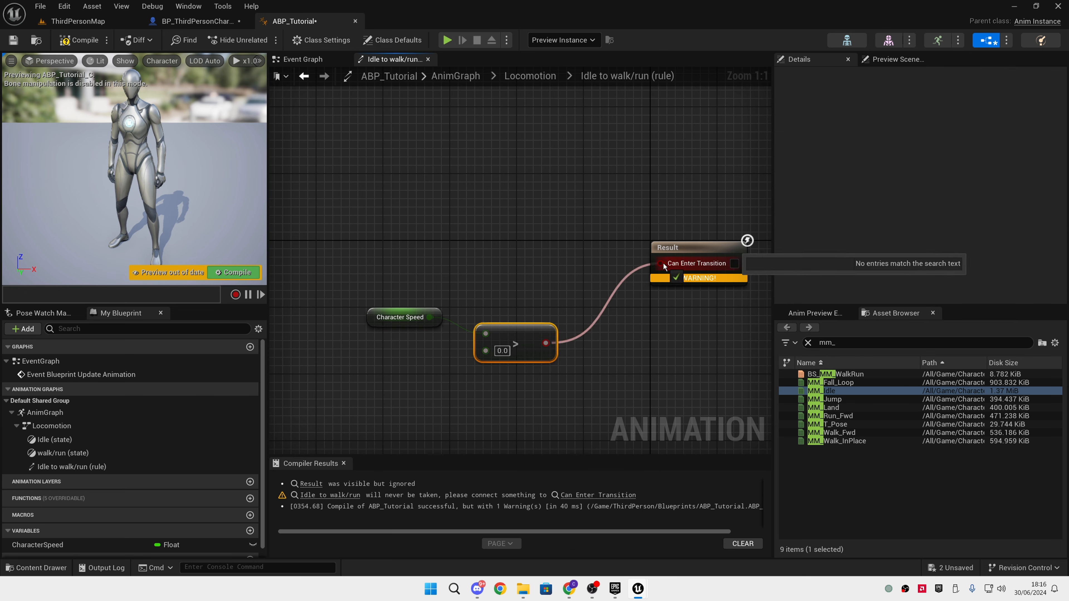
Align the Character Speed and Greater nodes with the Result node and compile the animation blueprint
{"action": "left_click_drag", "start_coordinate": [569, 265], "coordinate": [404, 358]}
{"action": "key", "text": "q"}
{"action": "left_click_drag", "start_coordinate": [542, 338], "coordinate": [558, 263]}
{"action": "left_click", "coordinate": [422, 234]}
{"action": "left_click", "coordinate": [80, 40]}
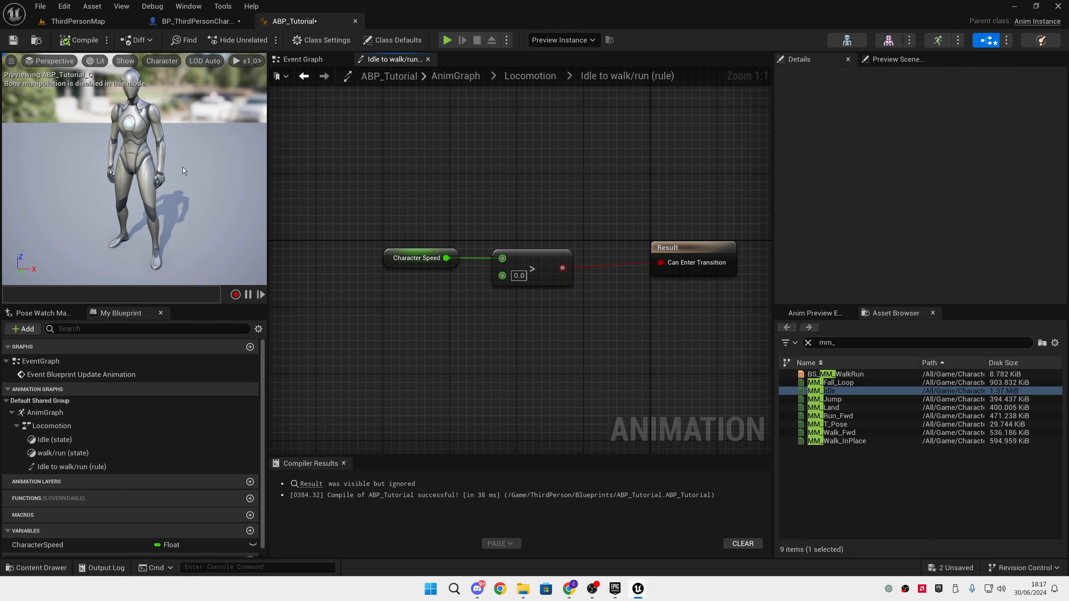
Return to the Locomotion state machine and examine the flow from Entry through Idle to walk/run
{"action": "double_click", "coordinate": [522, 76]}
{"action": "left_click_drag", "start_coordinate": [501, 264], "coordinate": [661, 322]}
{"action": "double_click", "coordinate": [400, 267]}
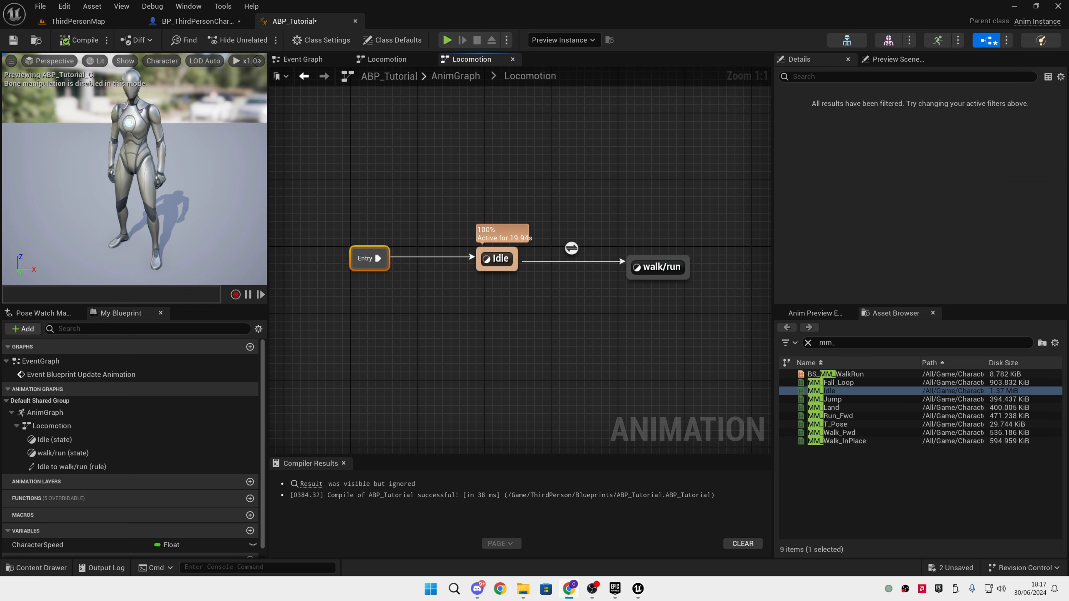
{"action": "left_click", "coordinate": [379, 396]}
{"action": "left_click_drag", "start_coordinate": [322, 206], "coordinate": [400, 280]}
{"action": "left_click_drag", "start_coordinate": [448, 190], "coordinate": [460, 209]}
{"action": "left_click_drag", "start_coordinate": [534, 323], "coordinate": [535, 323]}
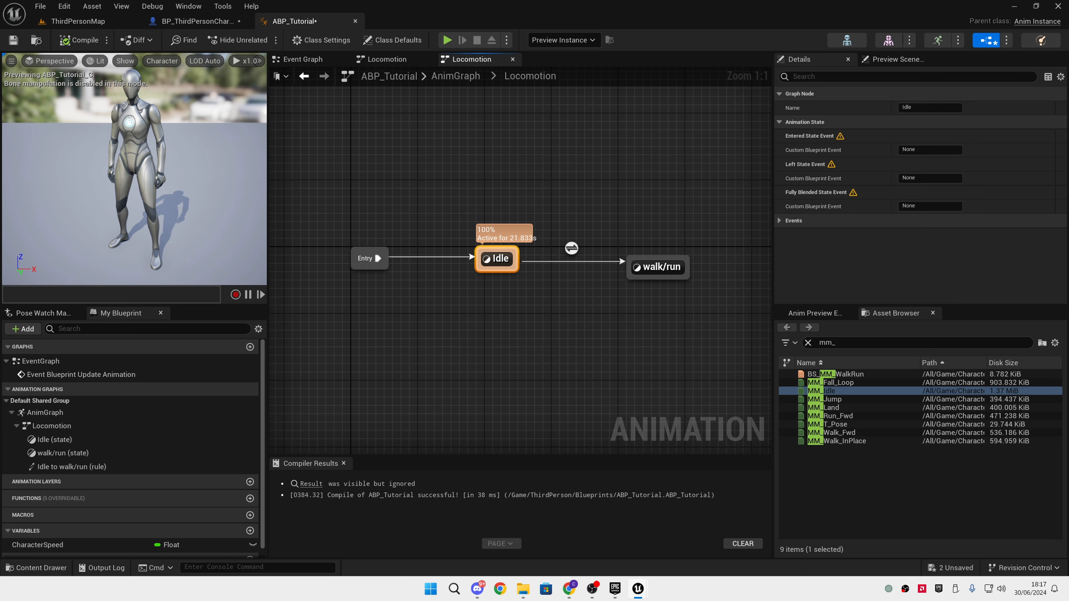
{"action": "left_click_drag", "start_coordinate": [587, 212], "coordinate": [686, 311]}
{"action": "left_click", "coordinate": [686, 311]}
Inside the walk/run state, add the BS_MM_WalkRun blend space and connect it to the Output Animation Pose
{"action": "double_click", "coordinate": [665, 273]}
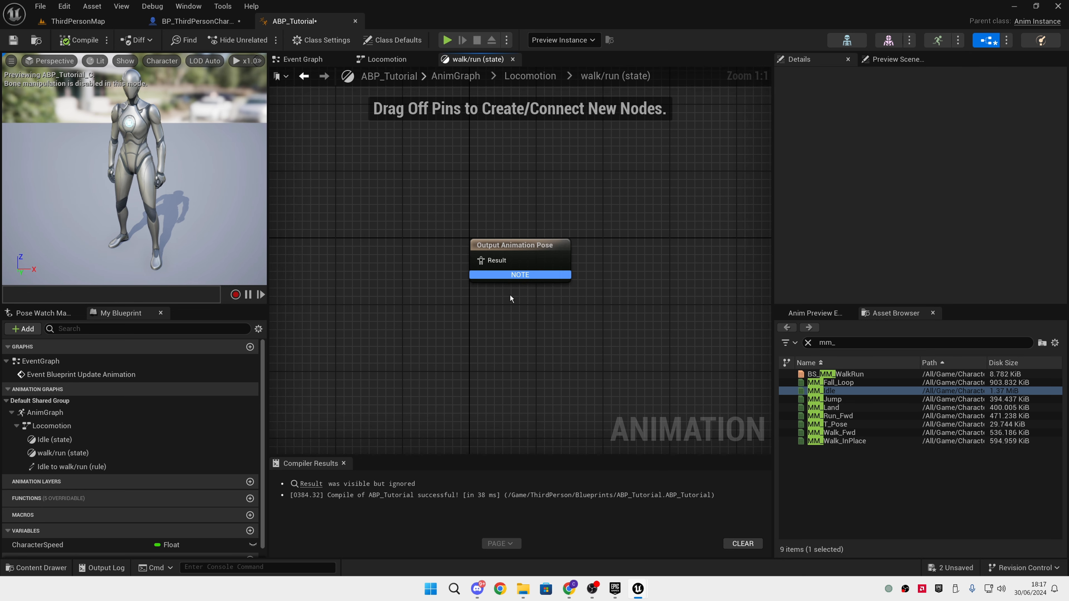
{"action": "right_click_drag", "start_coordinate": [510, 295], "coordinate": [564, 296]}
{"action": "left_click", "coordinate": [860, 417]}
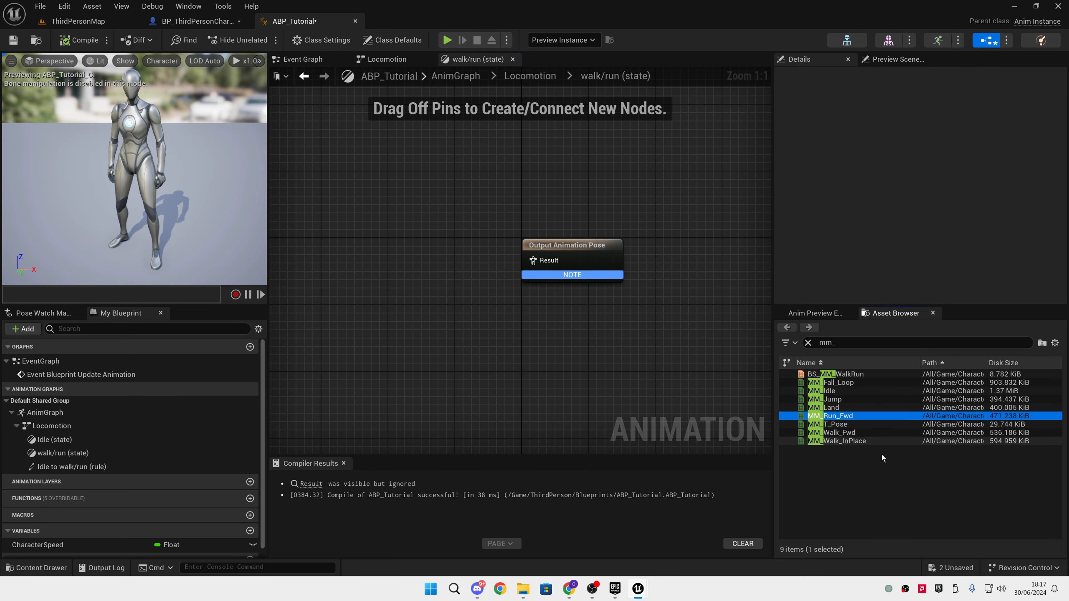
{"action": "left_click_drag", "start_coordinate": [835, 374], "coordinate": [537, 263]}
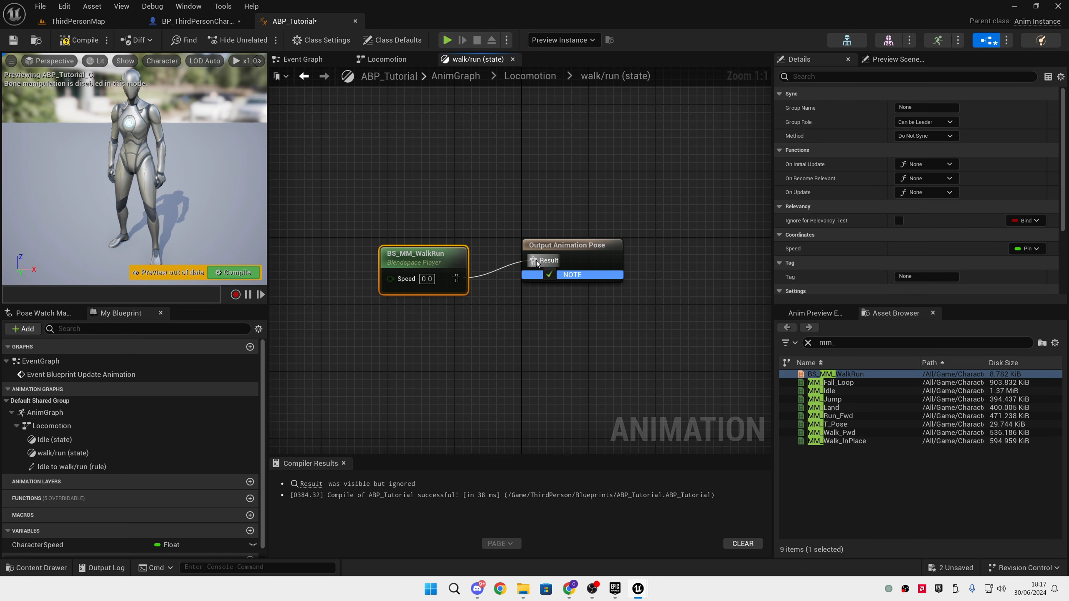
Feed the CharacterSpeed variable into the Speed input of BS_MM_WalkRun and compile the animation blueprint
{"action": "left_click_drag", "start_coordinate": [382, 221], "coordinate": [623, 327]}
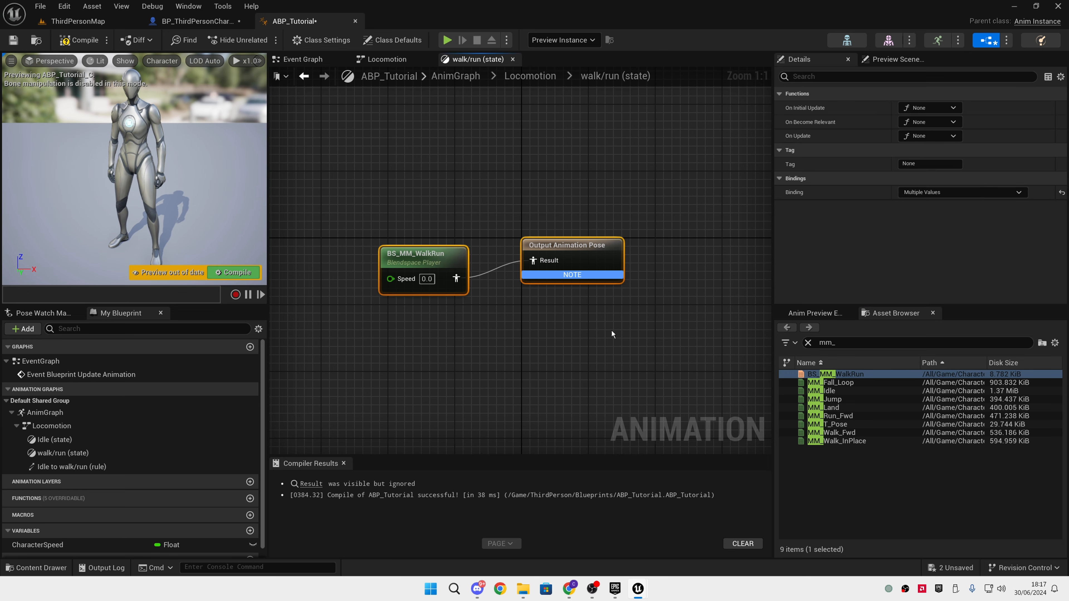
{"action": "left_click", "coordinate": [572, 346]}
{"action": "right_click_drag", "start_coordinate": [460, 349], "coordinate": [481, 350]}
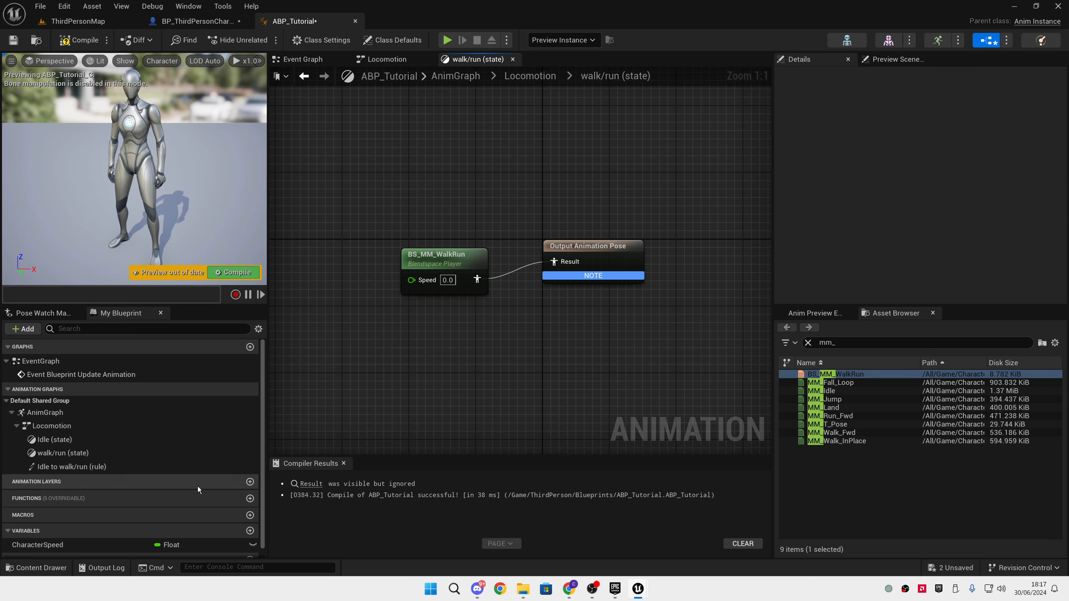
{"action": "left_click_drag", "start_coordinate": [44, 548], "coordinate": [433, 279]}
{"action": "left_click", "coordinate": [482, 356]}
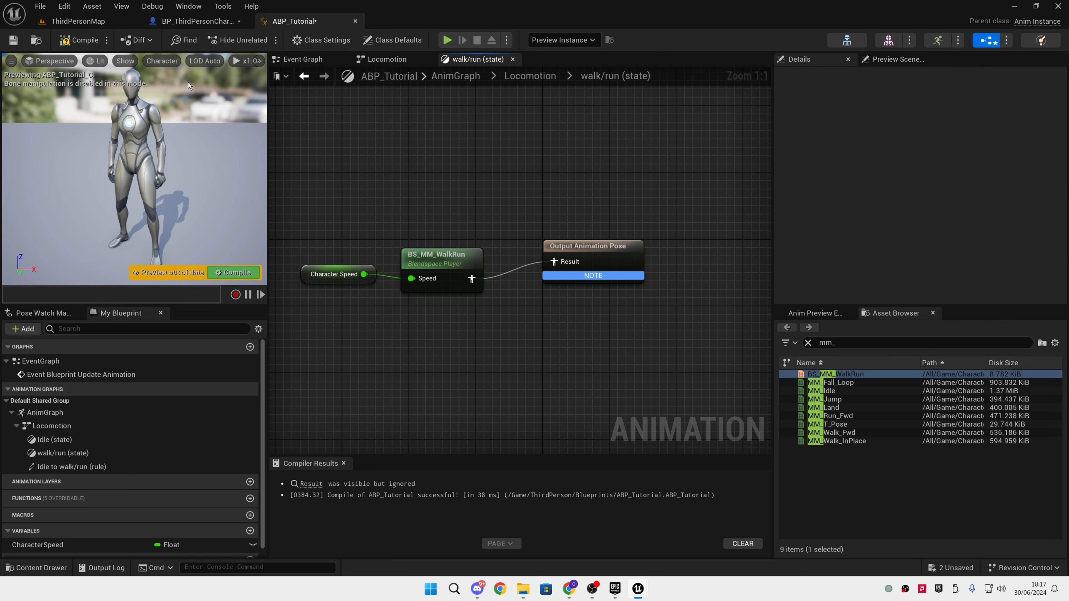
{"action": "left_click", "coordinate": [81, 42]}
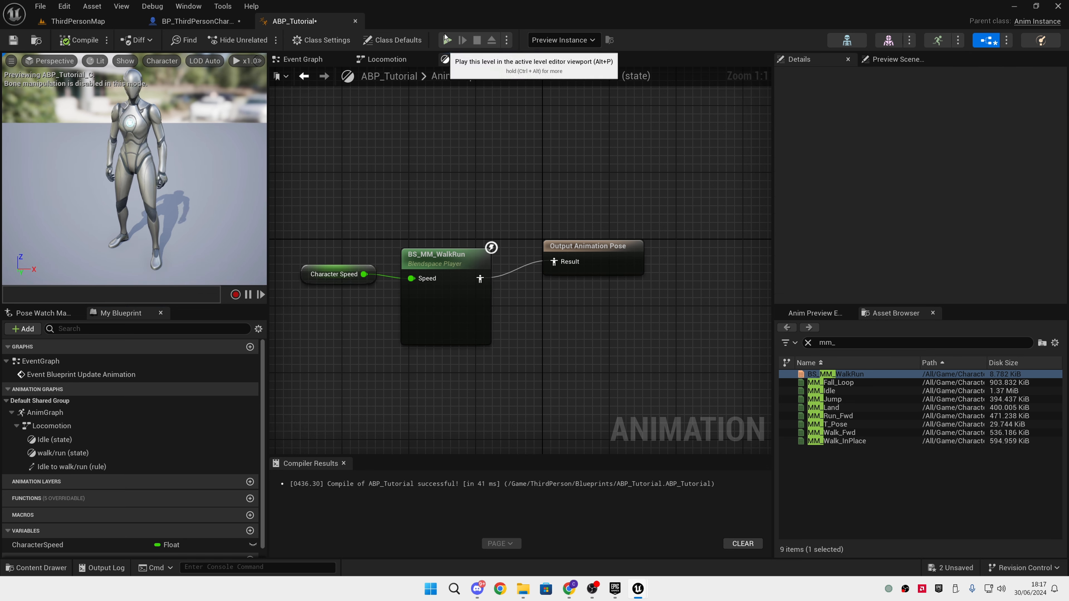
Play the level and make the character run in several directions and jump to test the animations, then stop
{"action": "left_click", "coordinate": [447, 40]}
{"action": "key", "text": "w"}
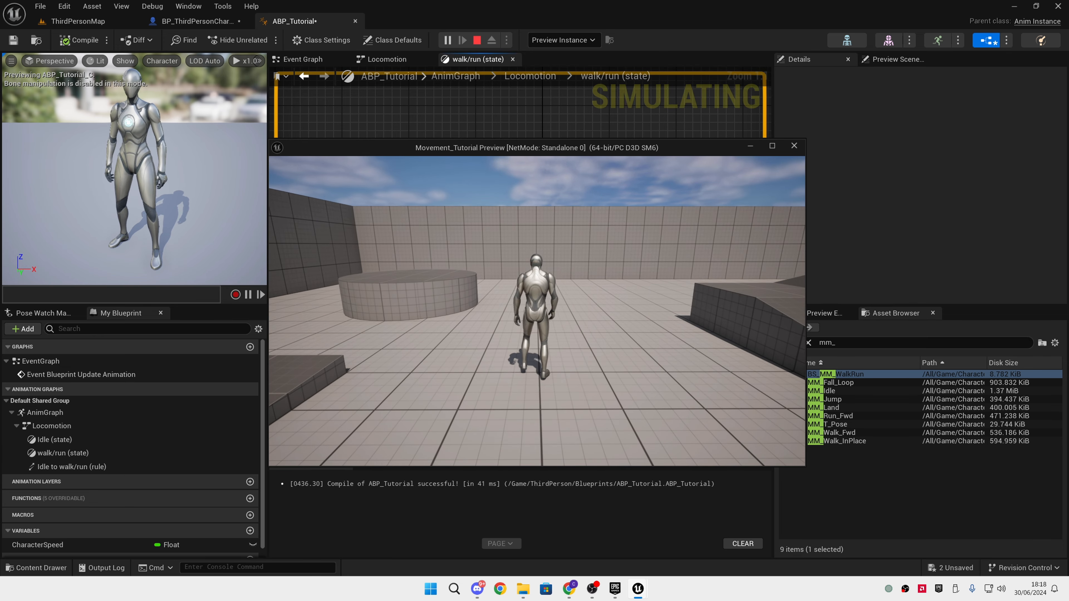
{"action": "key", "text": "s"}
{"action": "key", "text": "a"}
{"action": "key", "text": "w"}
{"action": "key", "text": "d"}
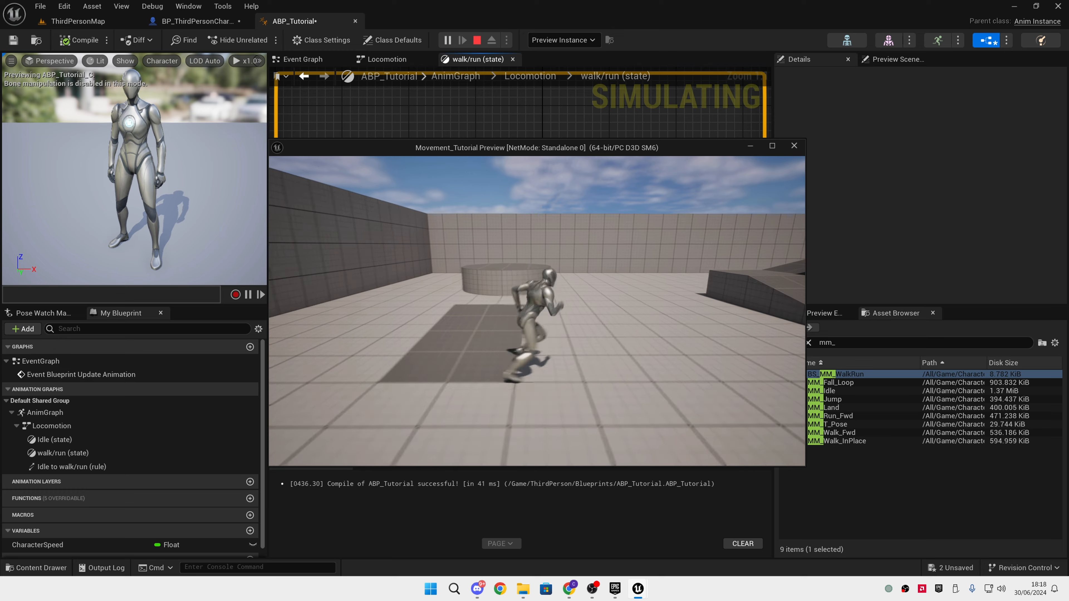
{"action": "key", "text": "s"}
{"action": "key", "text": "a"}
{"action": "key", "text": "space"}
{"action": "key", "text": "a"}
{"action": "key", "text": "w"}
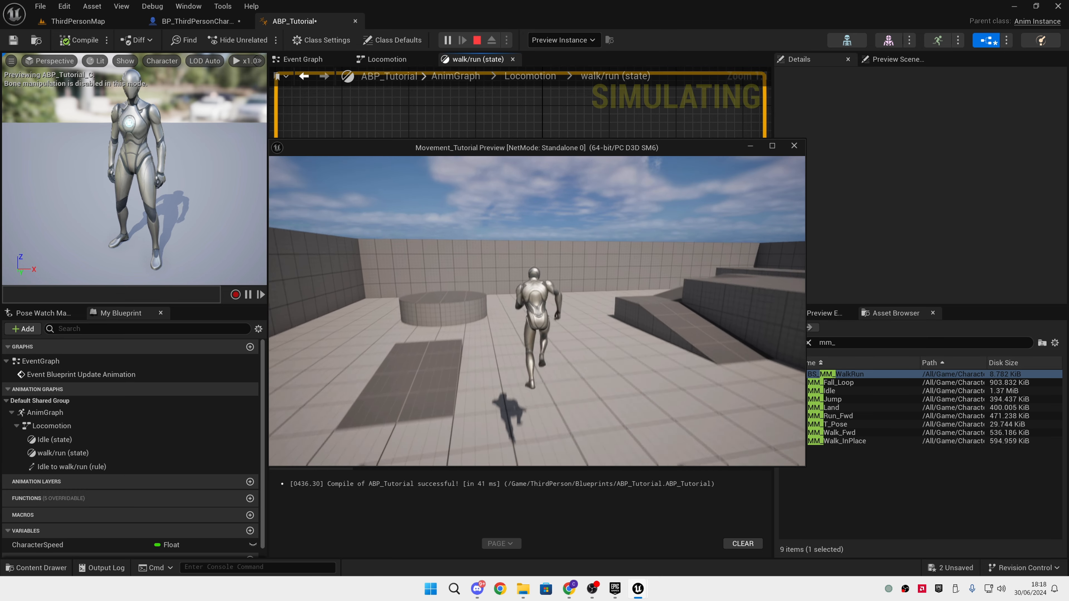
{"action": "key", "text": "Escape"}
Play the level again and run the character around to recheck the idle and run animations, ending the session
{"action": "right_click_drag", "start_coordinate": [513, 324], "coordinate": [569, 329]}
{"action": "left_click_drag", "start_coordinate": [389, 200], "coordinate": [686, 392]}
{"action": "left_click", "coordinate": [546, 182]}
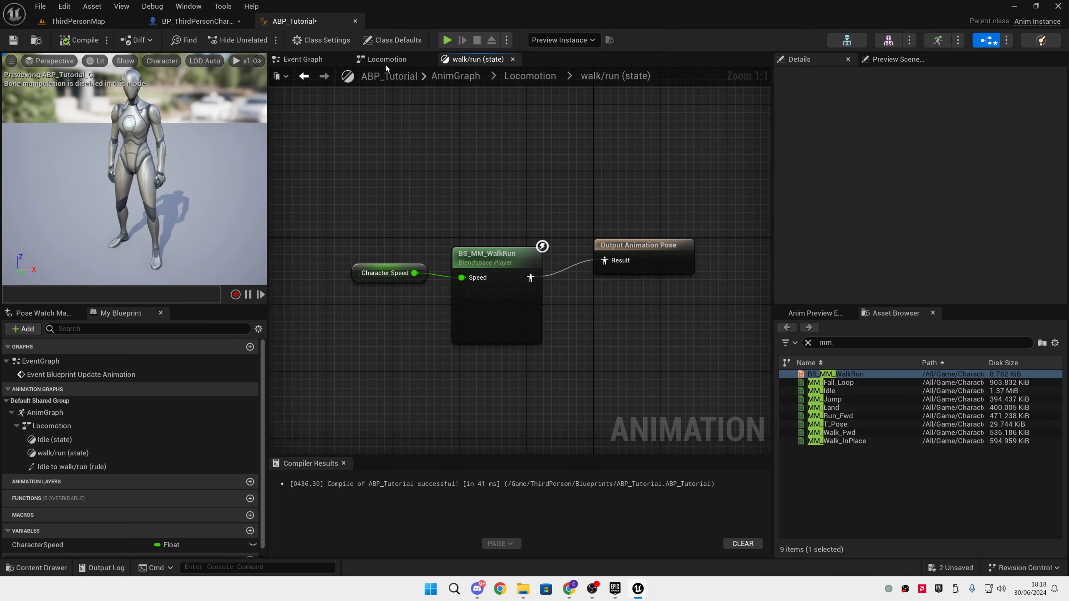
{"action": "left_click", "coordinate": [447, 39]}
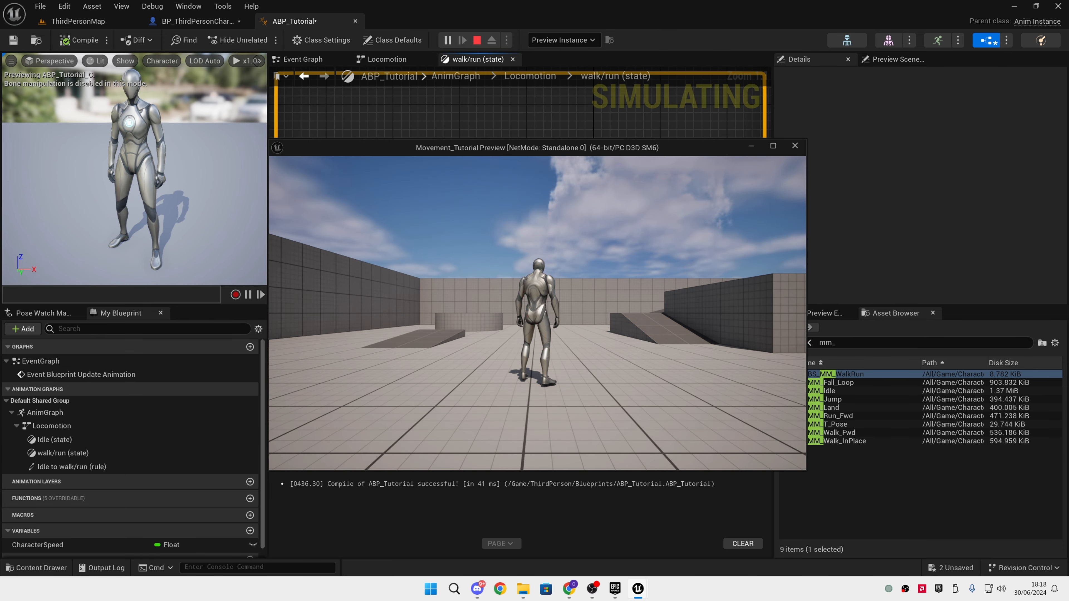
{"action": "key", "text": "w"}
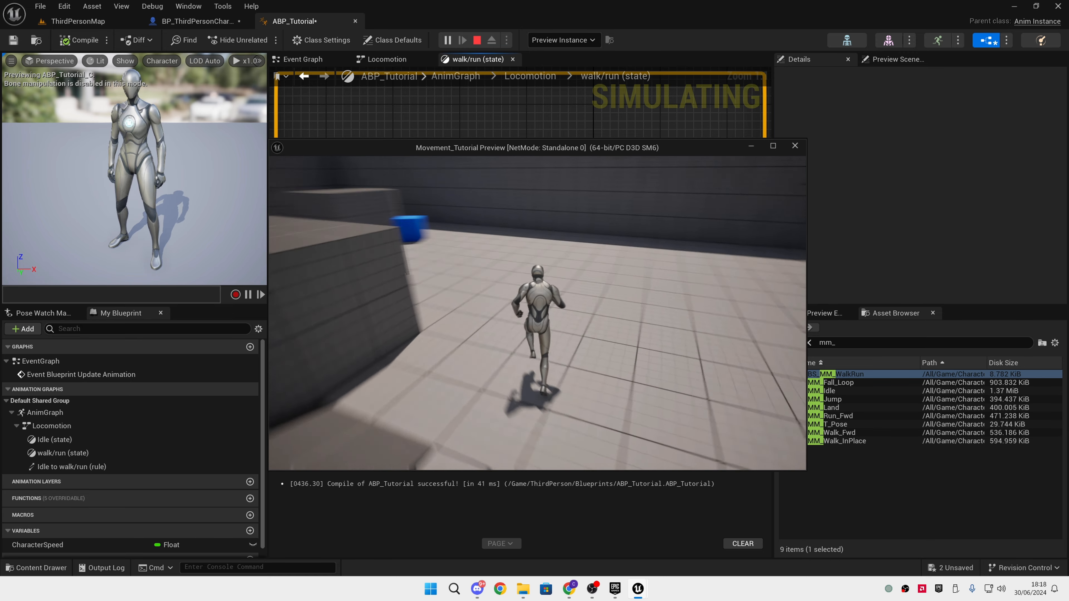
{"action": "key", "text": "d"}
{"action": "key", "text": "s"}
{"action": "key", "text": "w"}
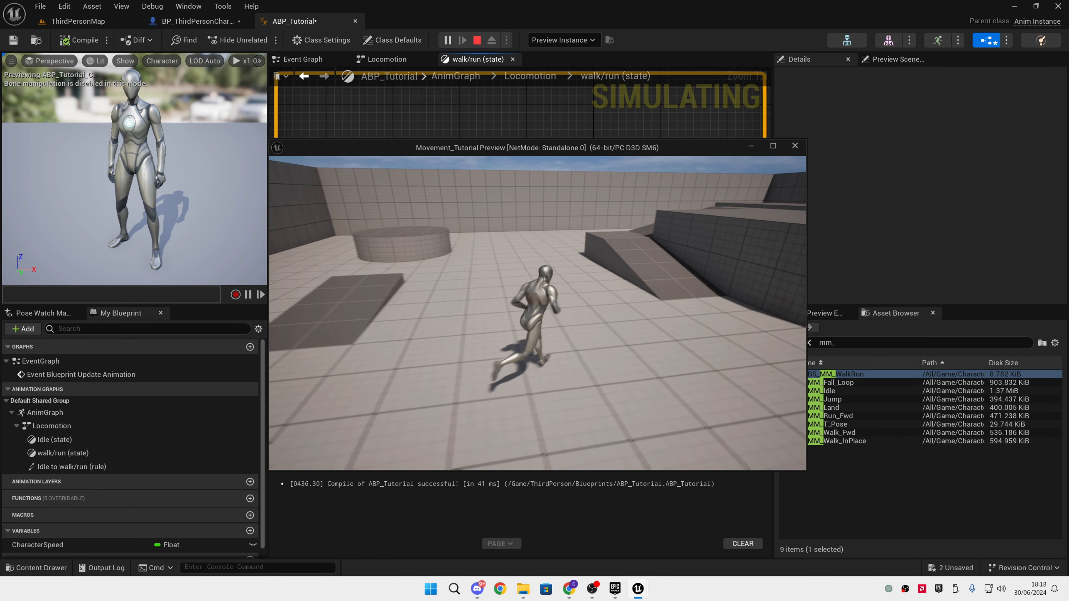
{"action": "key", "text": "Escape"}
Straighten the connections between the Character Speed, BS_MM_WalkRun and Output Animation Pose nodes
{"action": "left_click_drag", "start_coordinate": [351, 213], "coordinate": [758, 387]}
{"action": "key", "text": "q"}
{"action": "left_click", "coordinate": [688, 377]}
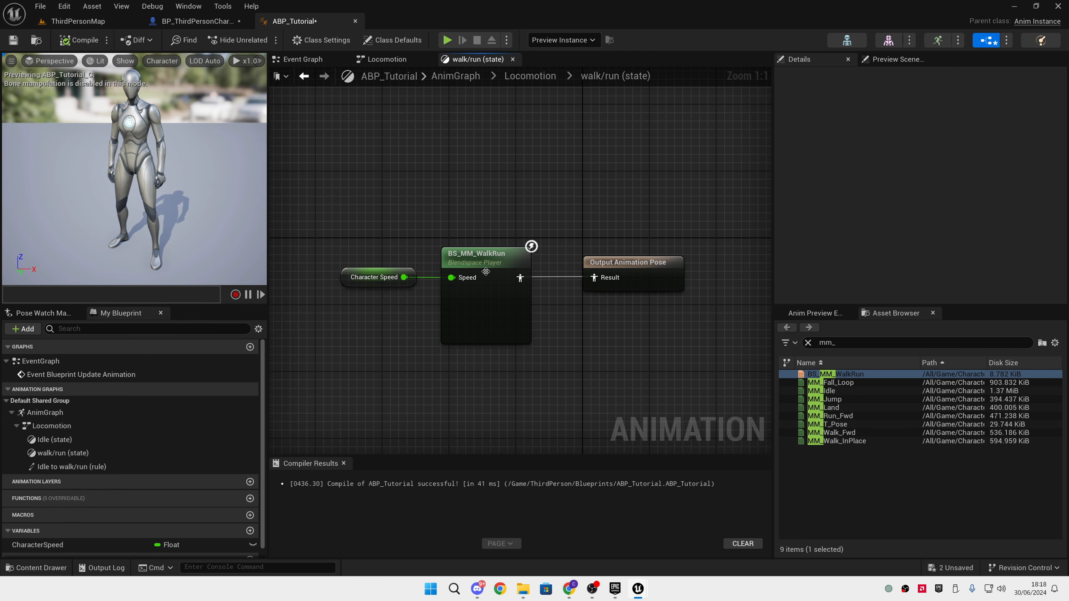
Open the BS_MM_WalkRun blend space and examine its sample points along the Speed axis
{"action": "double_click", "coordinate": [484, 258]}
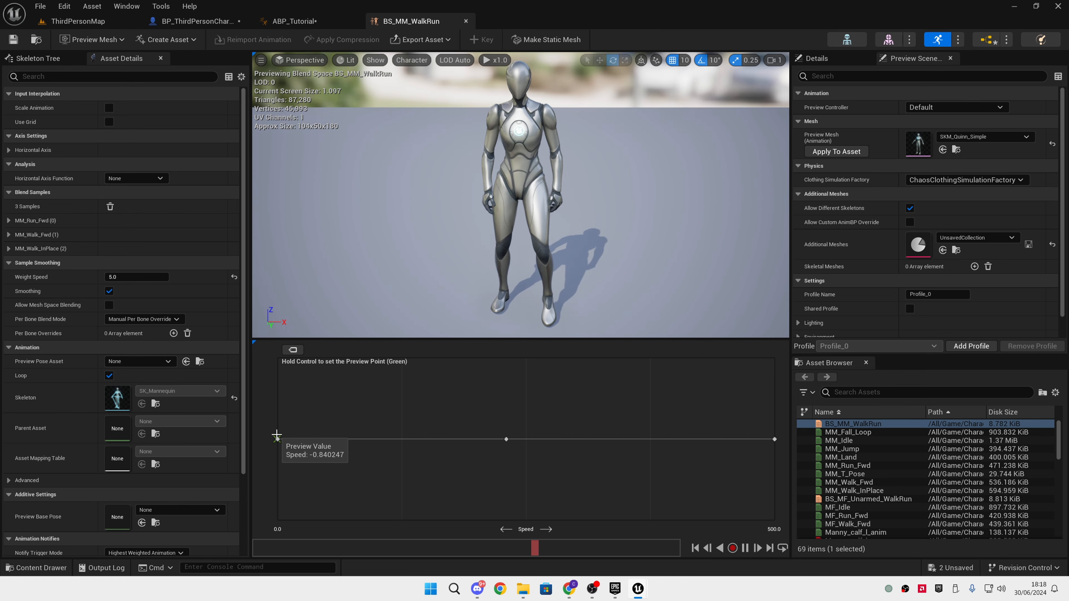
{"action": "mouse_move", "coordinate": [277, 435]}
{"action": "left_mouse_down", "text": "ctrl"}
{"action": "mouse_move", "coordinate": [775, 438]}
{"action": "mouse_move", "coordinate": [279, 431]}
{"action": "left_mouse_up", "text": "ctrl"}
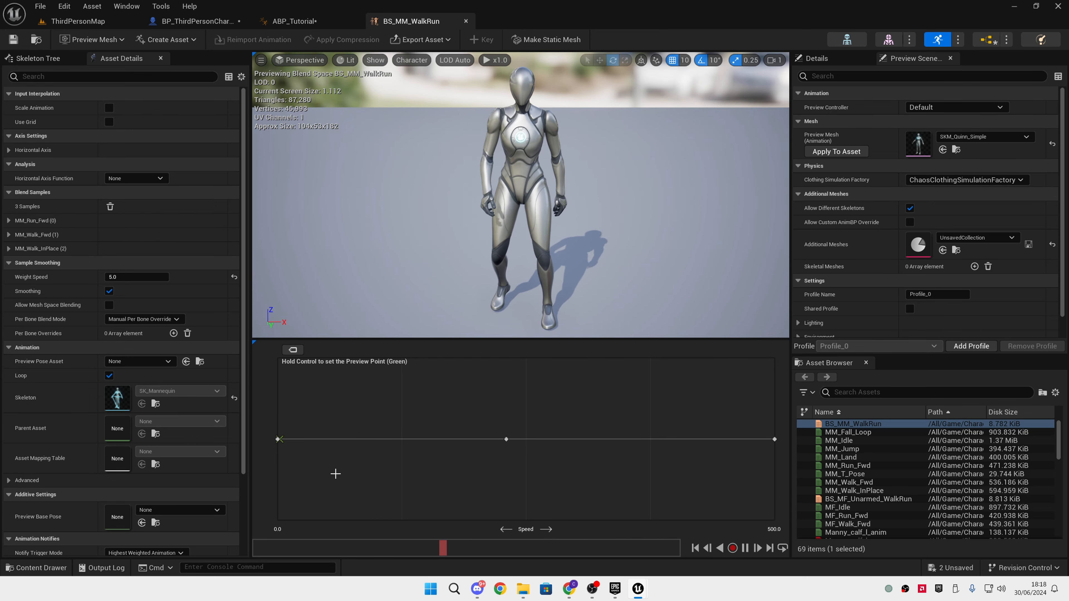
{"action": "key", "text": "space"}
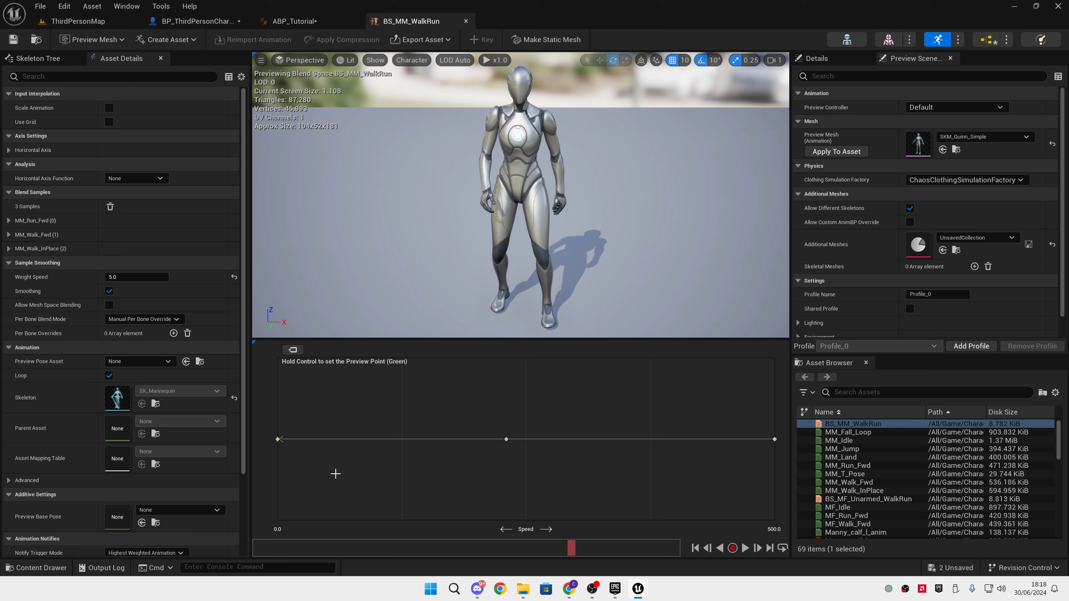
Create a Blend Space 1D for the SK_Mannequin skeleton in the Blueprints folder and name it BS1D_Tutorial
{"action": "key", "text": "ctrl+space"}
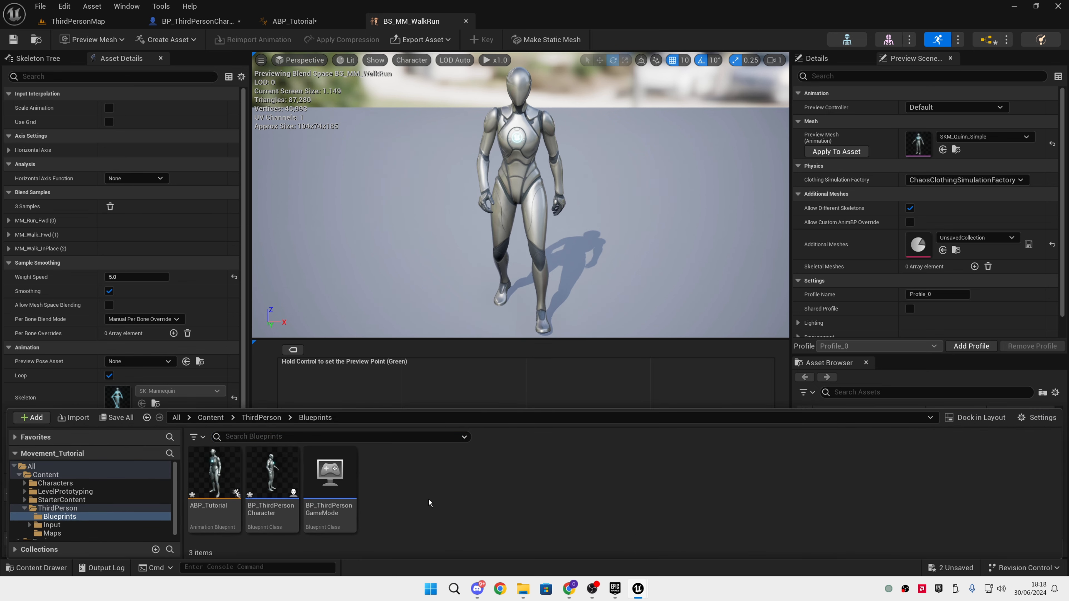
{"action": "right_click", "coordinate": [429, 498]}
{"action": "mouse_move", "coordinate": [487, 296]}
{"action": "mouse_move", "coordinate": [525, 284]}
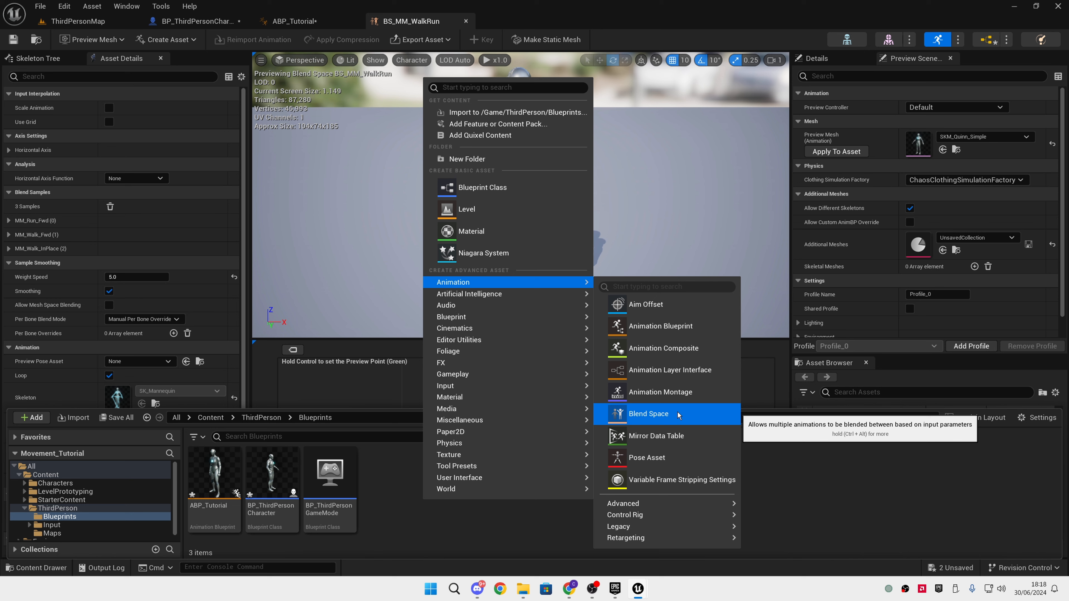
{"action": "mouse_move", "coordinate": [713, 529]}
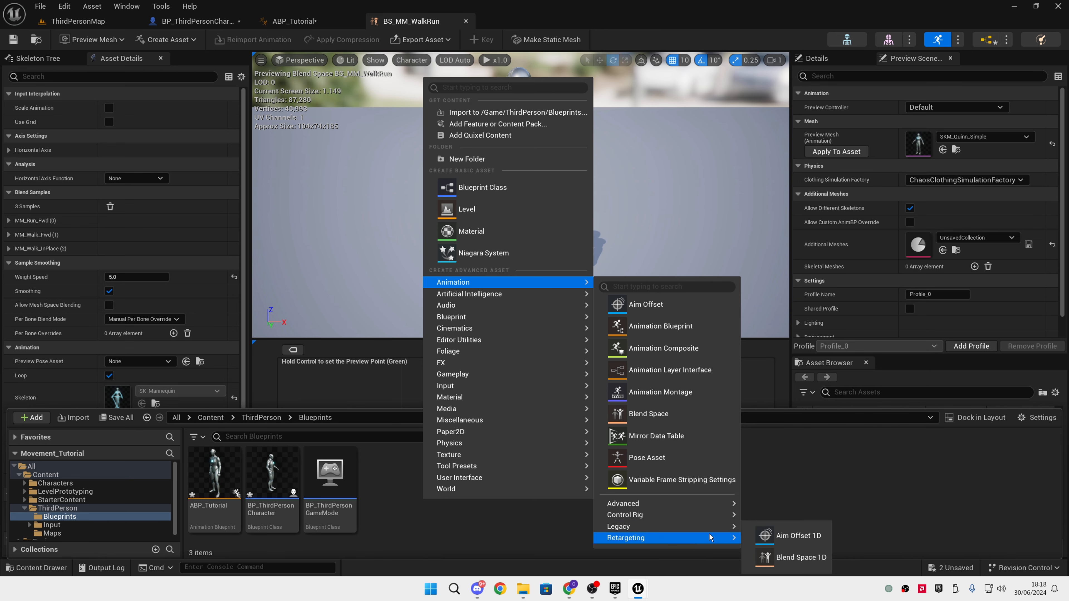
{"action": "left_click", "coordinate": [802, 557]}
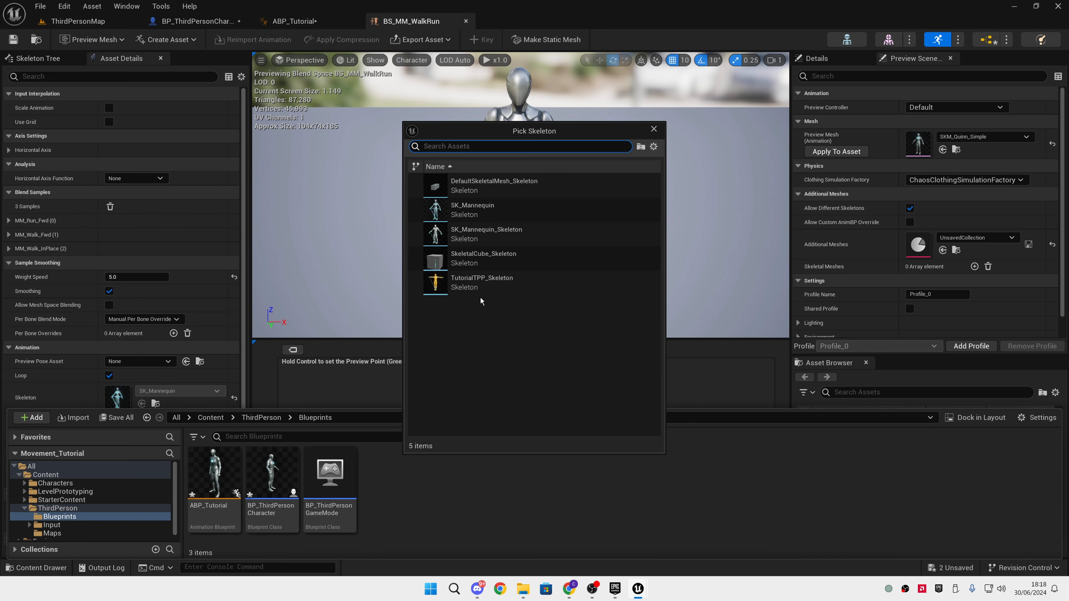
{"action": "left_click", "coordinate": [482, 218]}
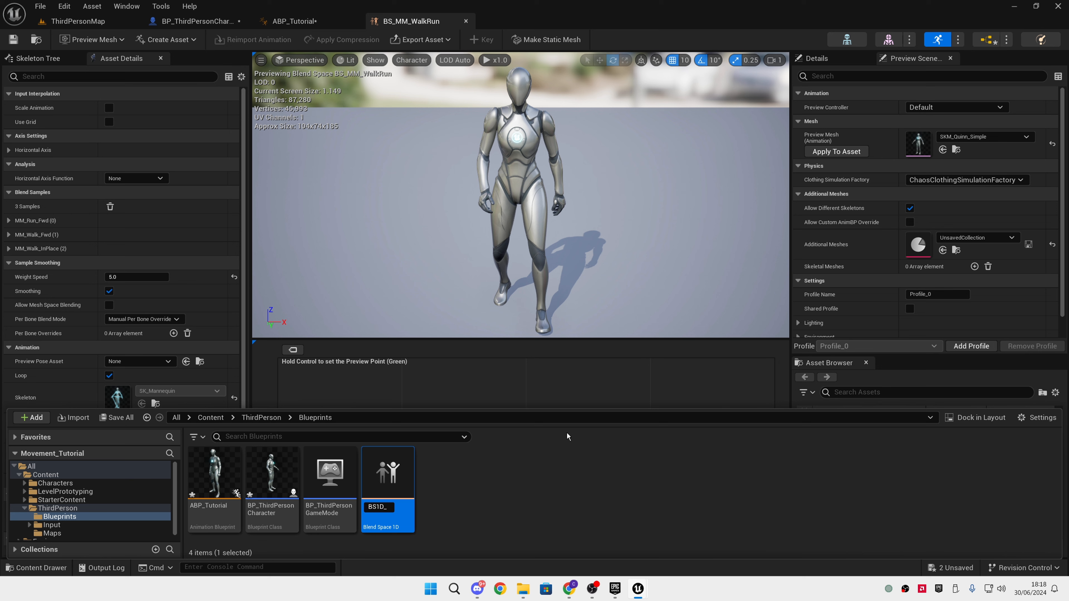
{"action": "type", "text": "BS1D_Tutorial"}
{"action": "key", "text": "Return"}
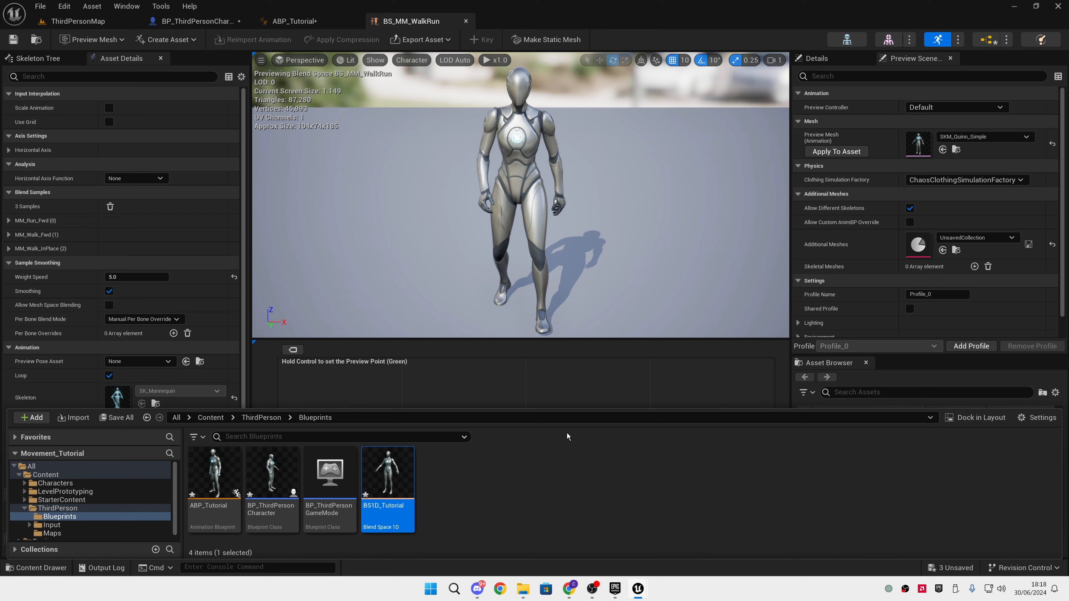
Open BS1D_Tutorial and expand its Horizontal Axis settings
{"action": "double_click", "coordinate": [402, 475]}
{"action": "left_click", "coordinate": [536, 477]}
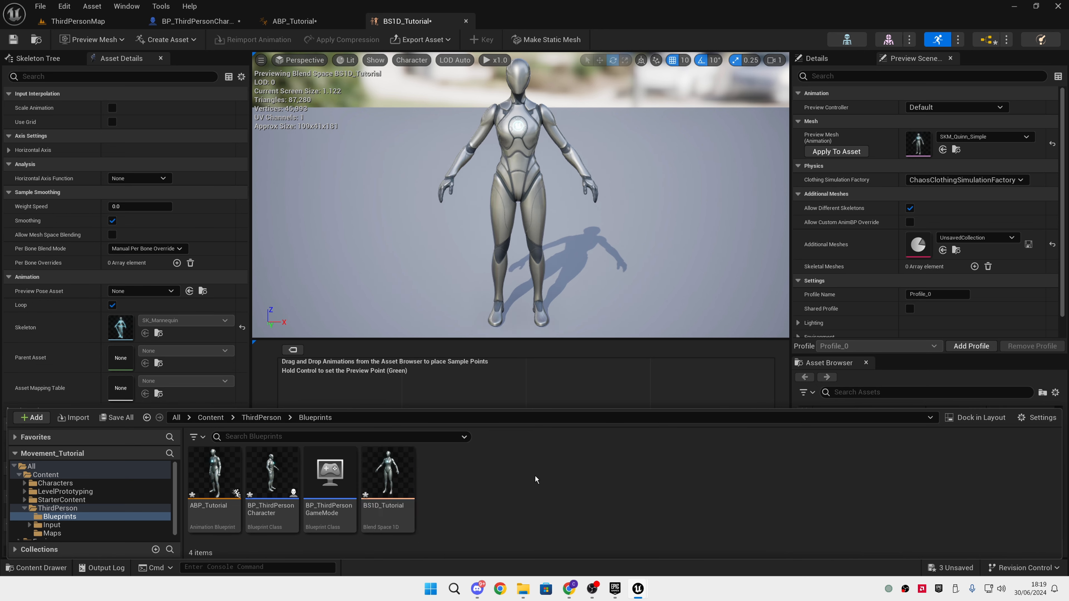
{"action": "left_click", "coordinate": [439, 28]}
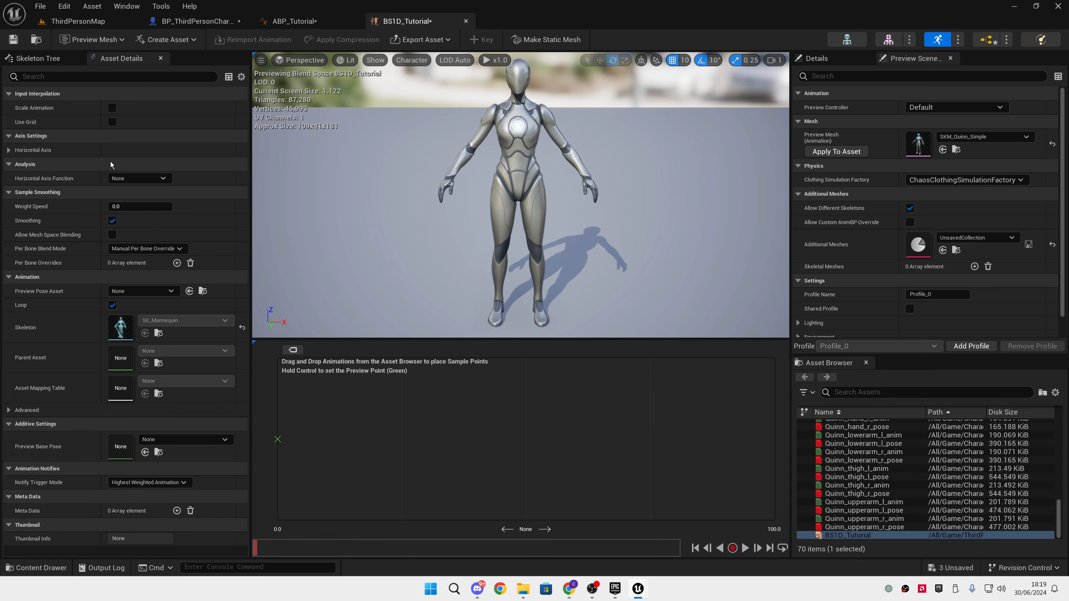
{"action": "left_click", "coordinate": [9, 151]}
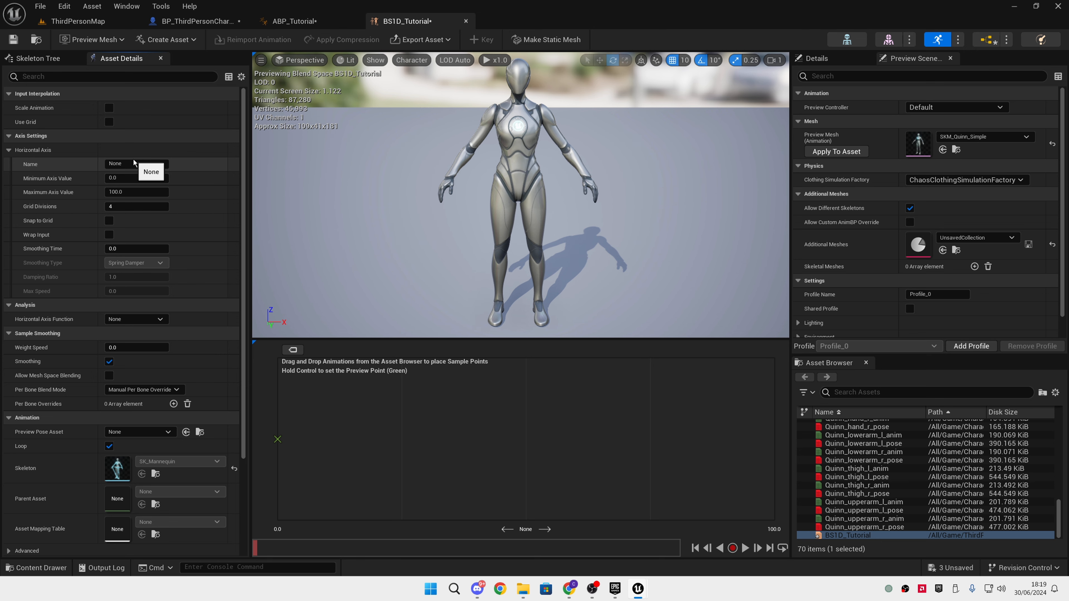
Reopen BS_MM_WalkRun from the walk/run state of ABP_Tutorial and examine its Horizontal Axis settings as a reference
{"action": "key", "text": "ctrl+space"}
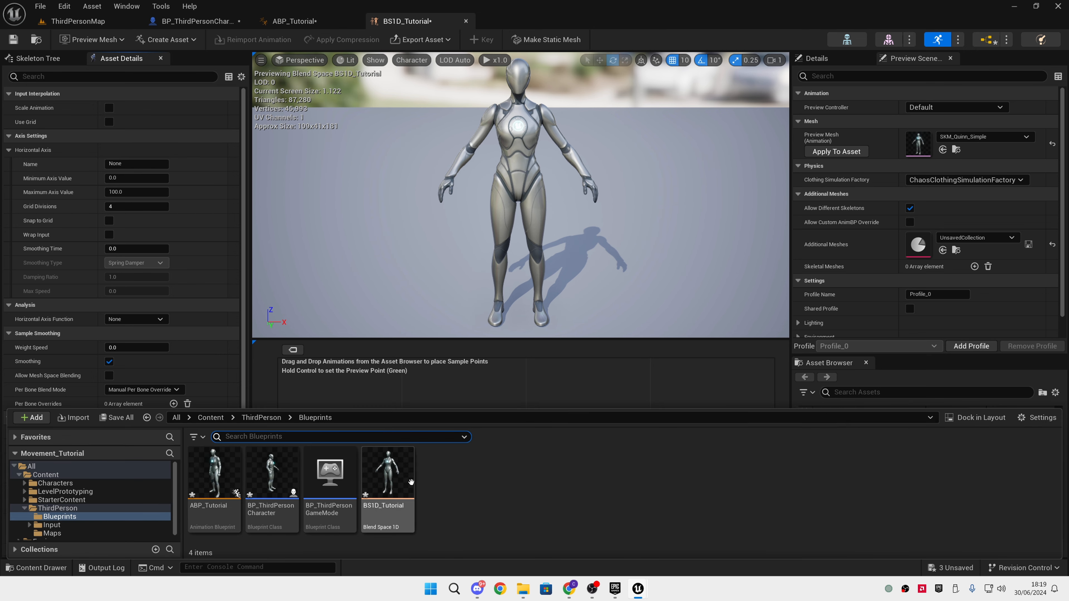
{"action": "double_click", "coordinate": [214, 475]}
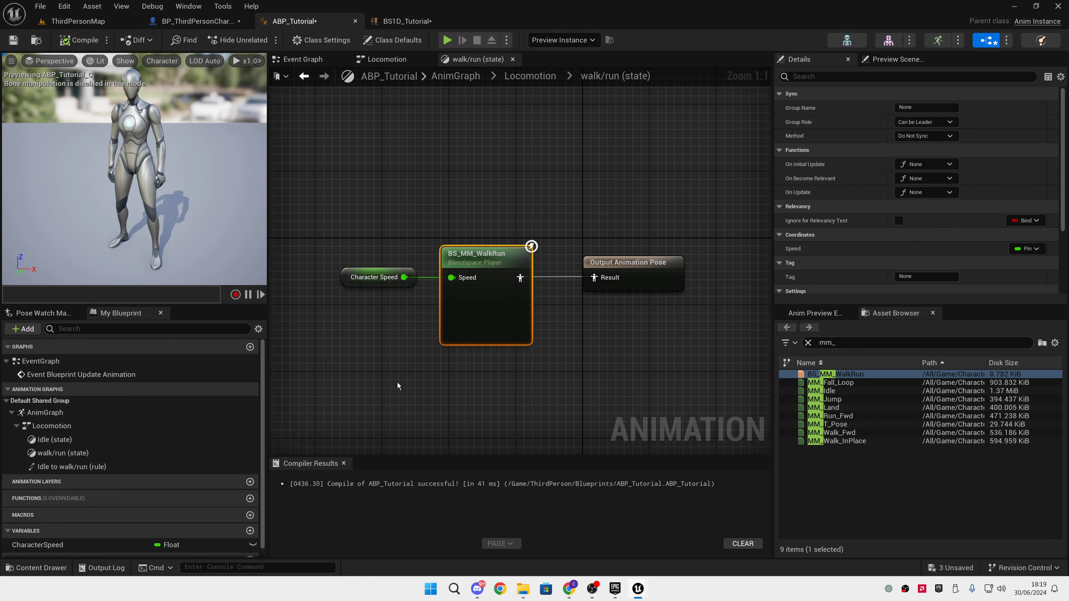
{"action": "key", "text": "ctrl+space"}
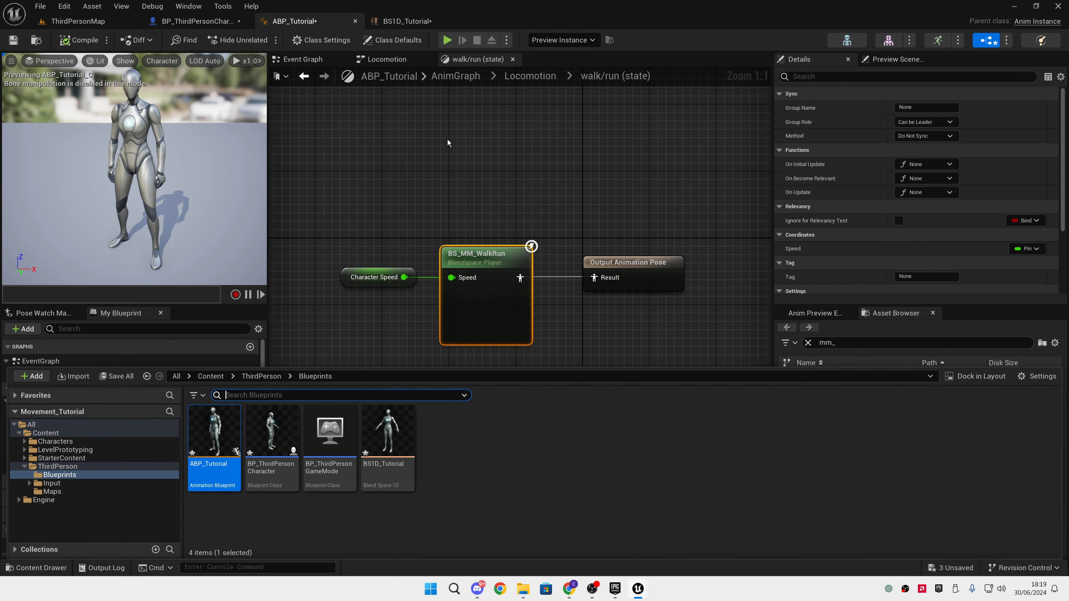
{"action": "double_click", "coordinate": [503, 263]}
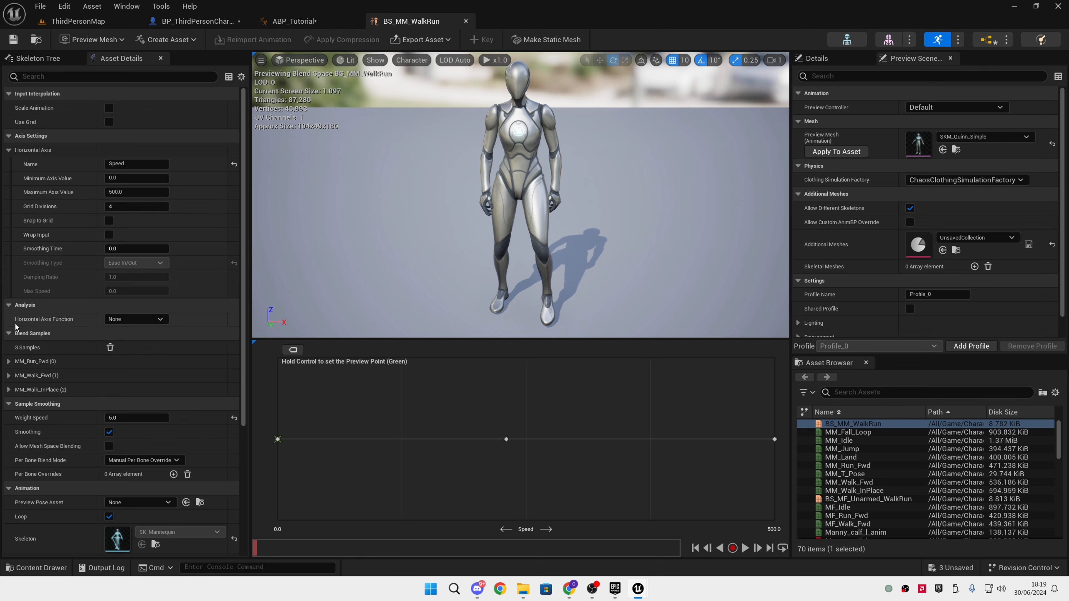
{"action": "left_click", "coordinate": [321, 22]}
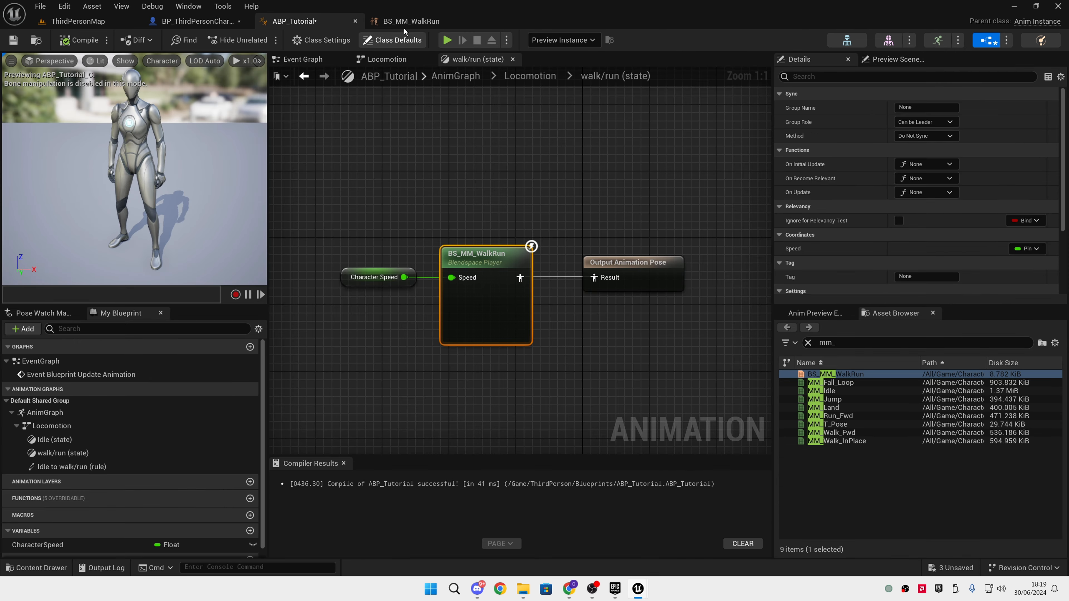
{"action": "left_click", "coordinate": [411, 21]}
In BS1D_Tutorial, name the horizontal axis Speed and set its maximum value to 500
{"action": "key", "text": "ctrl+space"}
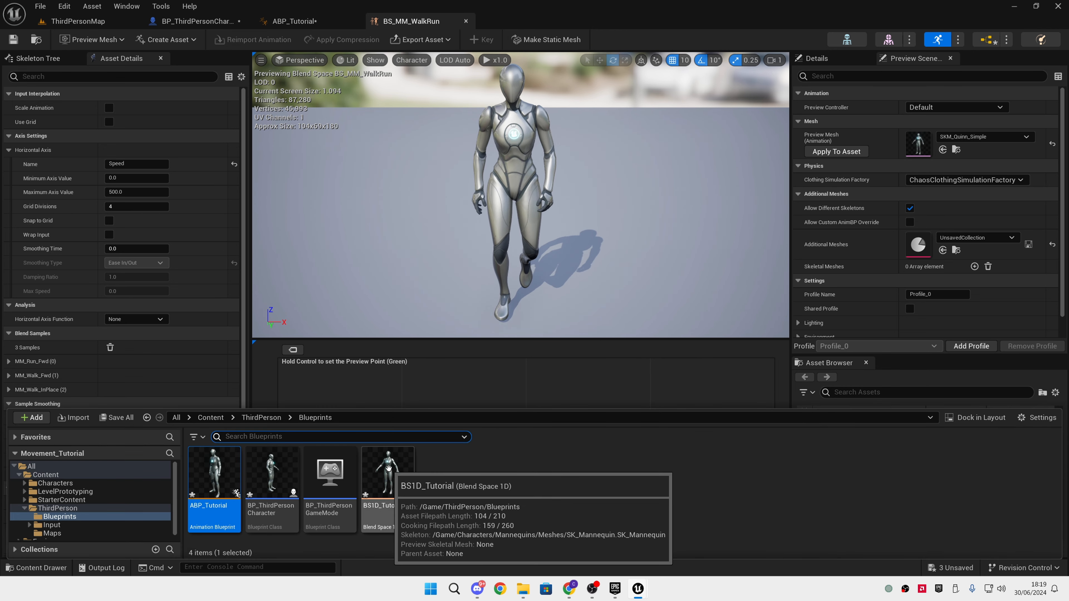
{"action": "double_click", "coordinate": [388, 468]}
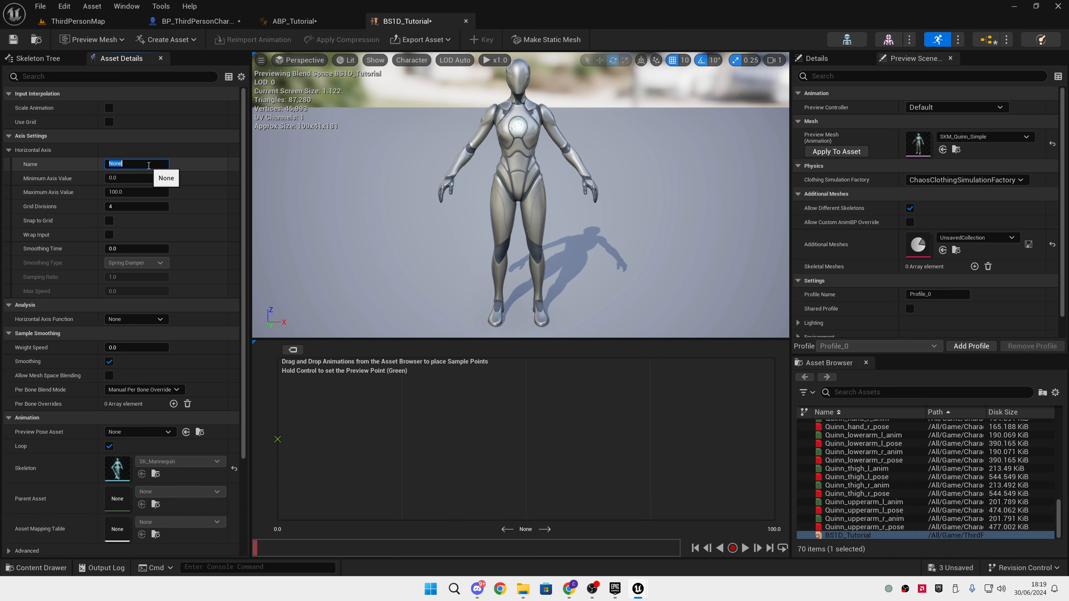
{"action": "left_click", "coordinate": [146, 193]}
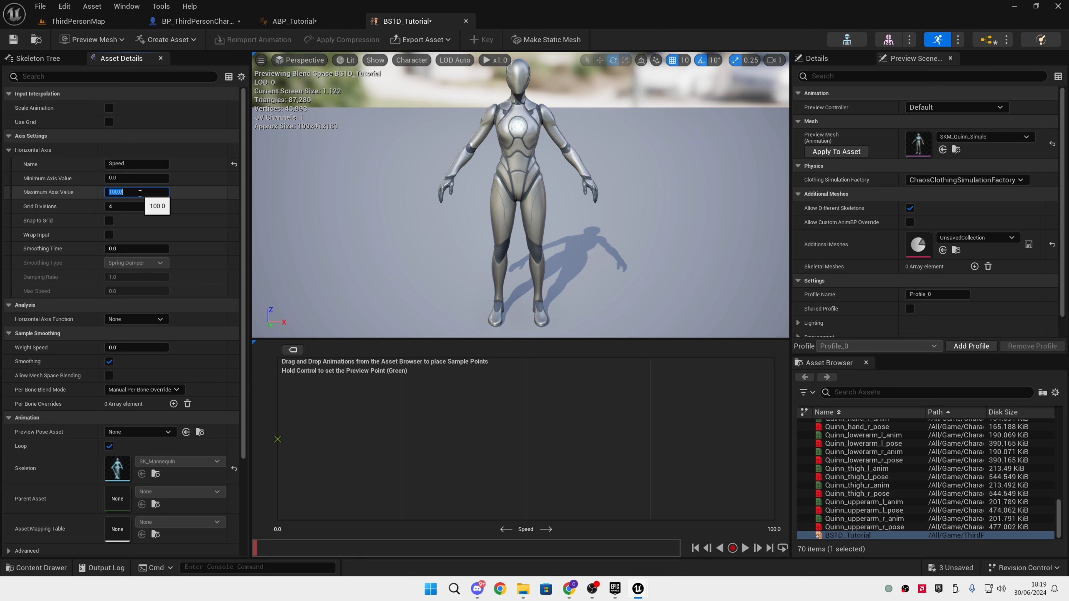
In BP_ThirdPersonCharacter, filter the Character Movement component's properties for "walk" and check the Max Walk Speed value
{"action": "left_click", "coordinate": [198, 22]}
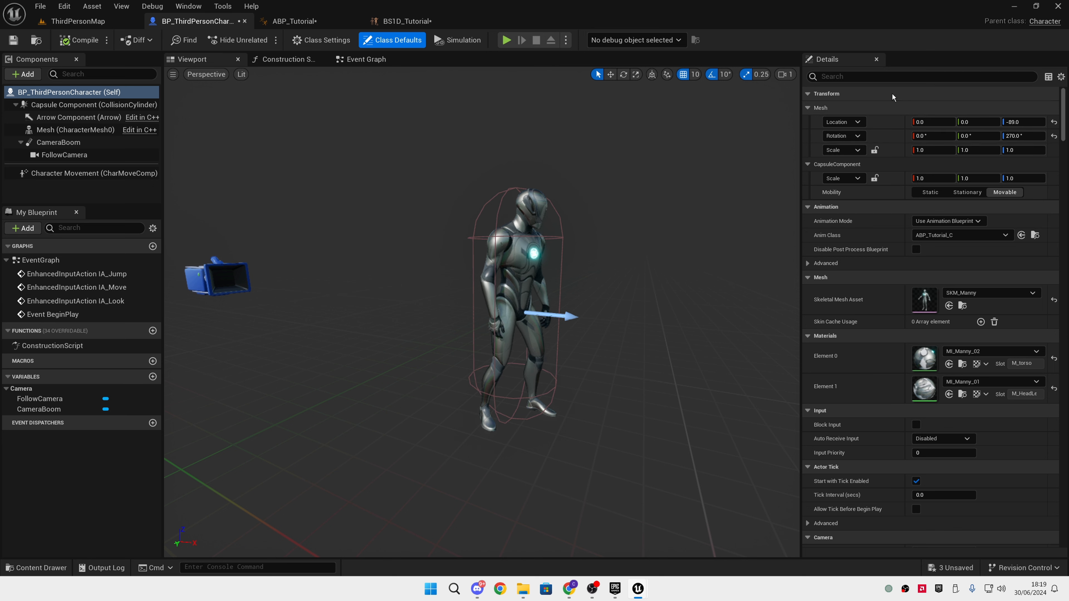
{"action": "left_click", "coordinate": [109, 174]}
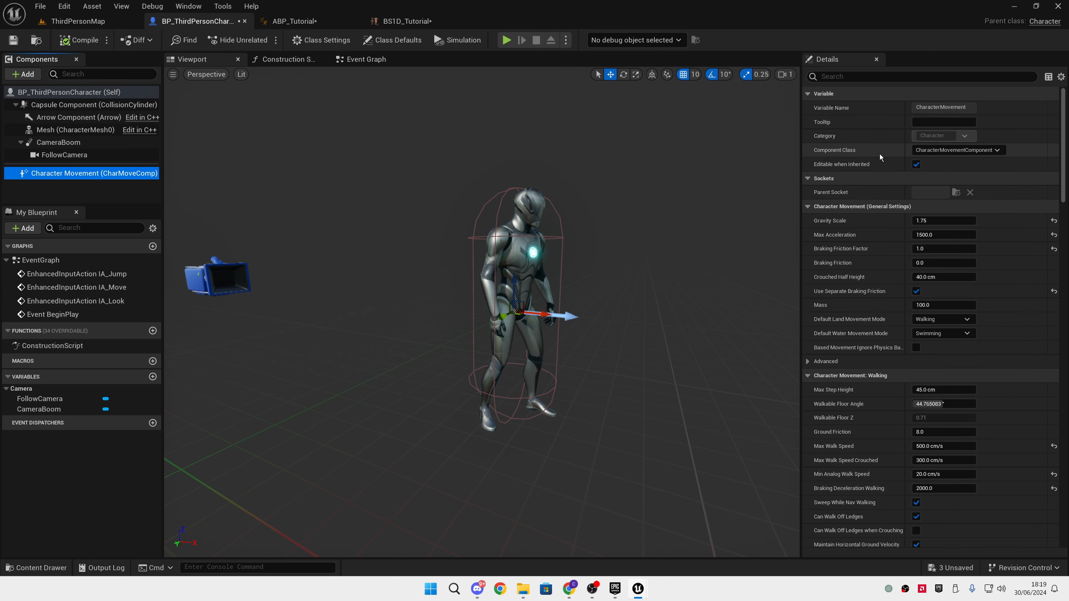
{"action": "left_click", "coordinate": [880, 75]}
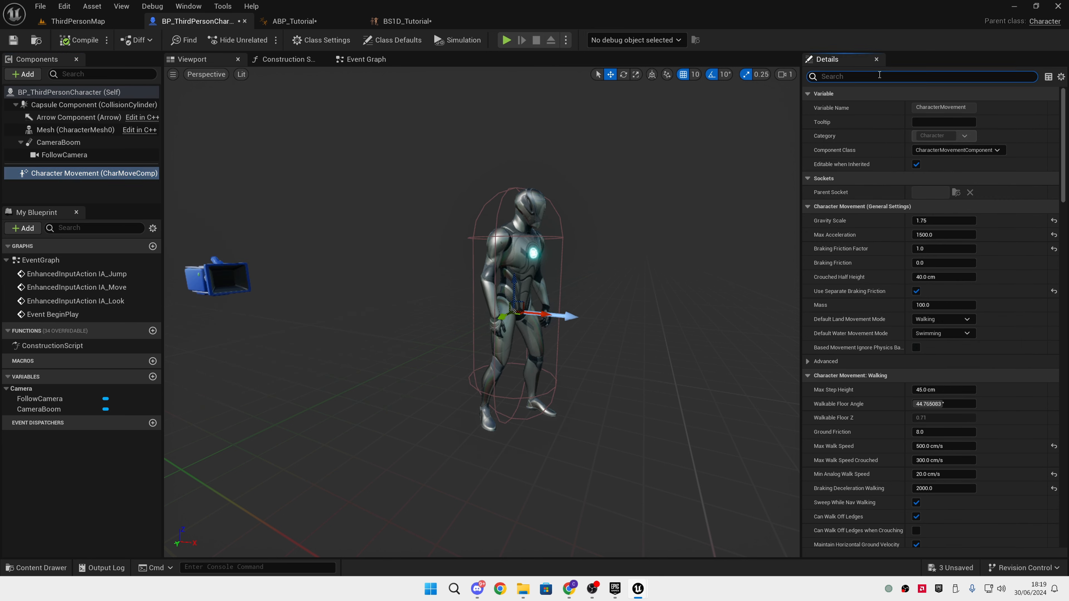
{"action": "key", "text": "BackSpace"}
{"action": "key", "text": "BackSpace"}
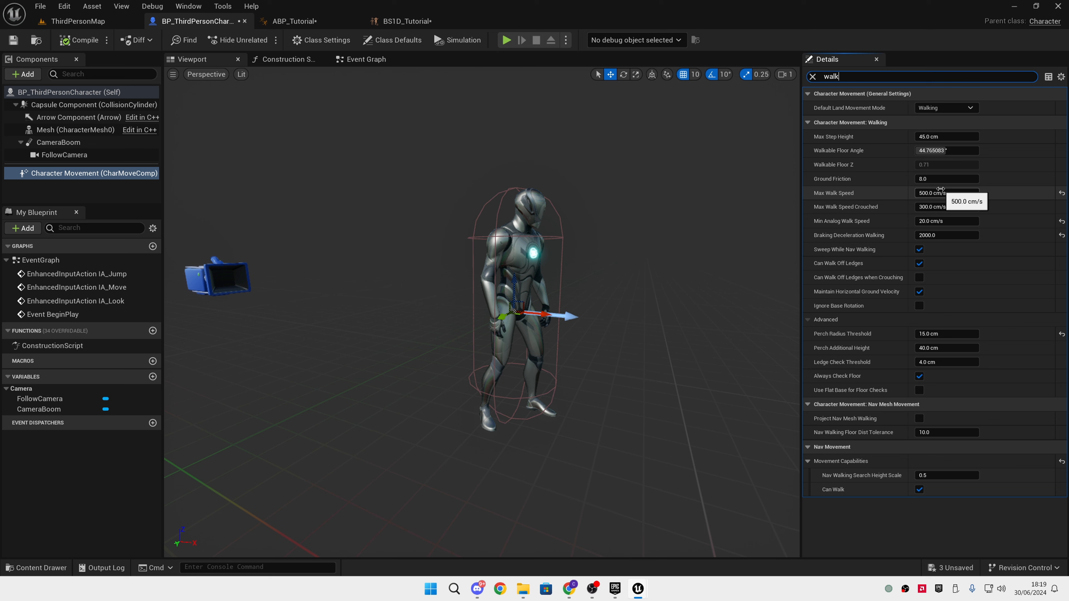
{"action": "left_click", "coordinate": [941, 190]}
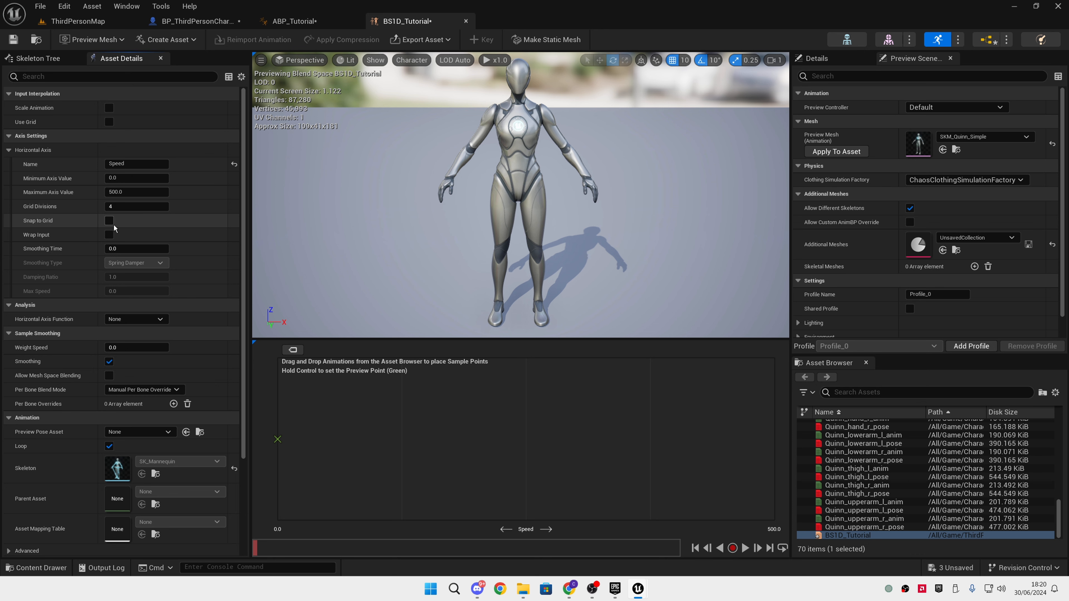
In BS1D_Tutorial, enable Snap to Grid for the horizontal axis, filter the assets by "mm_" and place MM_Walk_InPlace at Speed 0
{"action": "left_click", "coordinate": [926, 392]}
{"action": "type", "text": "mm_"}
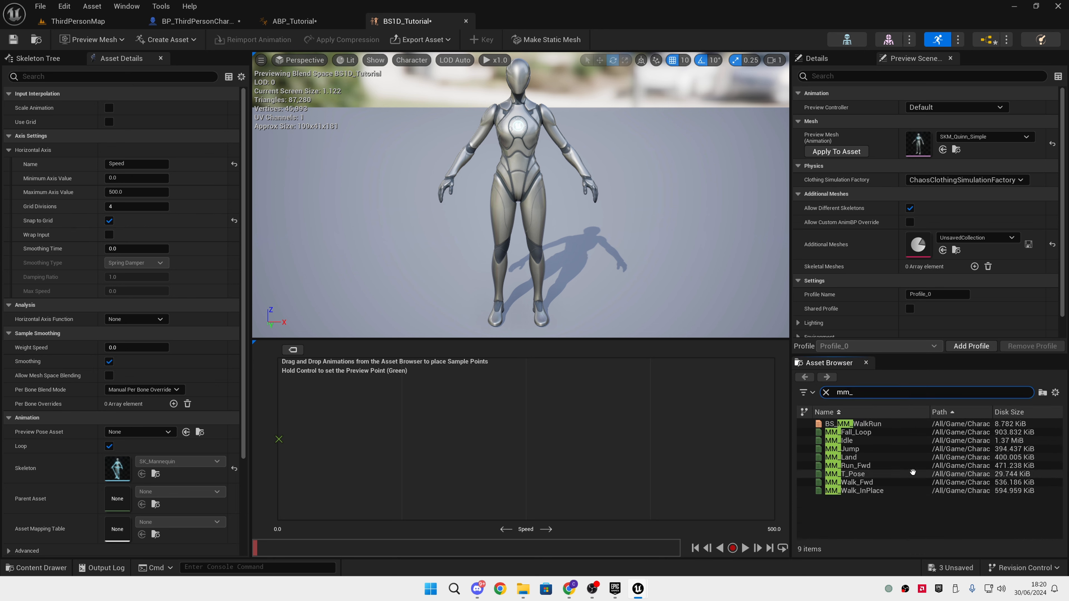
{"action": "mouse_move", "coordinate": [905, 469]}
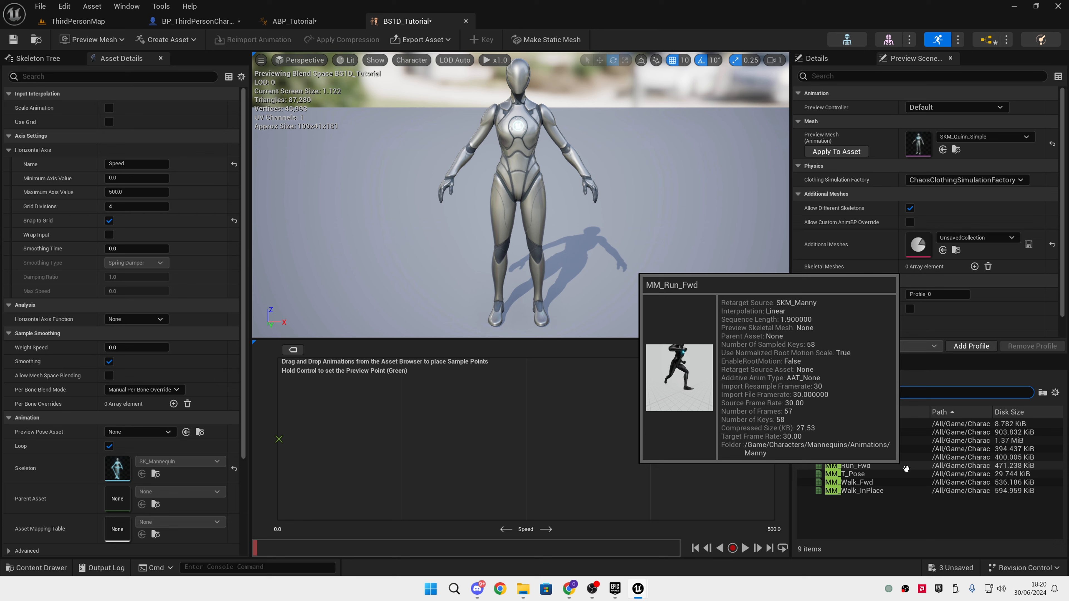
{"action": "mouse_move", "coordinate": [872, 483]}
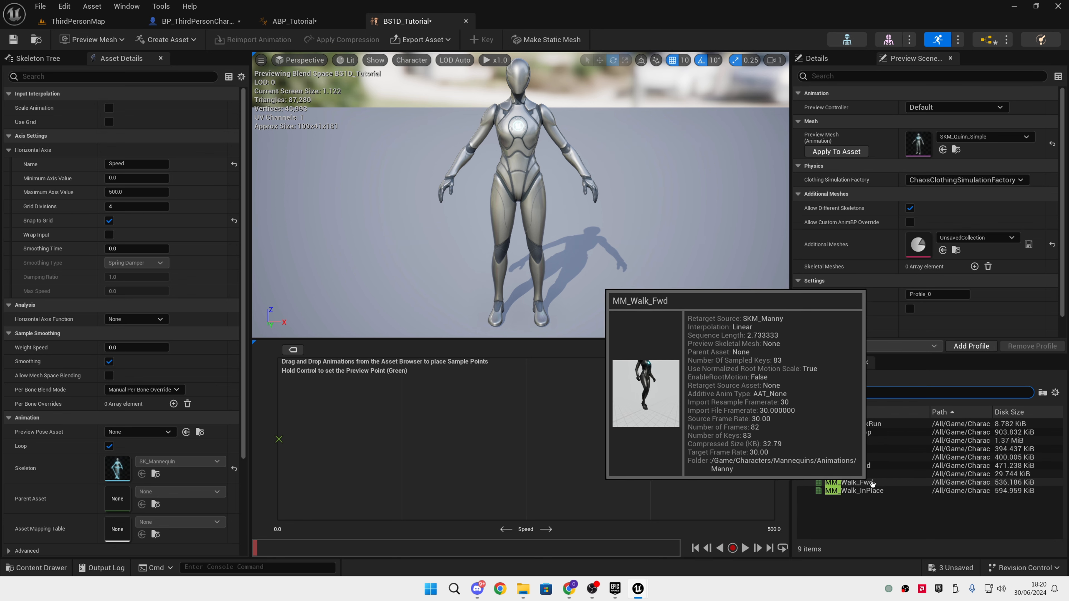
{"action": "left_click", "coordinate": [854, 490]}
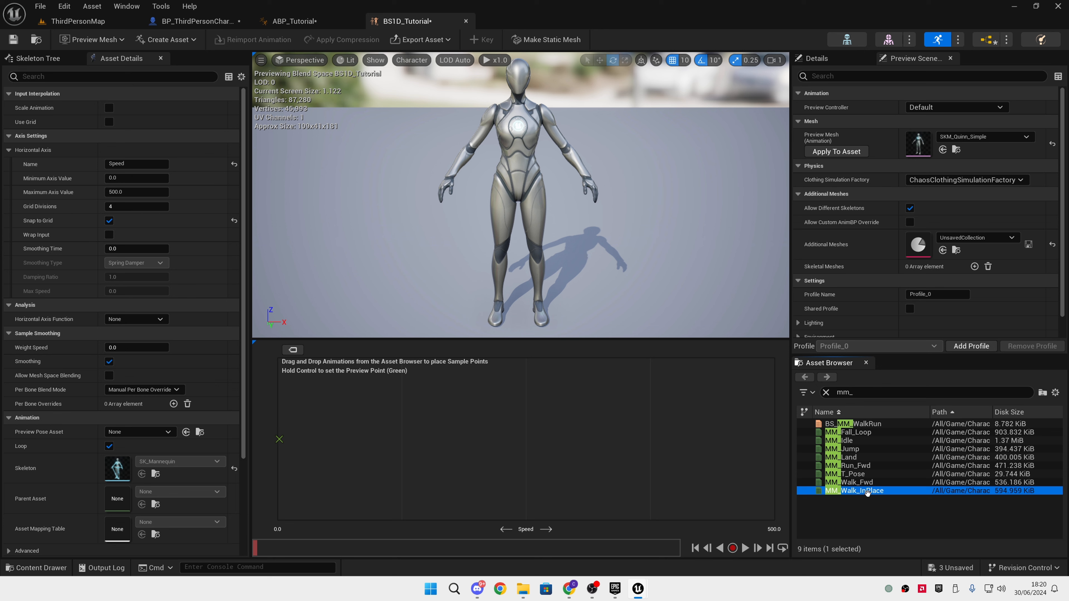
{"action": "left_click_drag", "start_coordinate": [867, 493], "coordinate": [290, 438]}
{"action": "left_click", "coordinate": [109, 220]}
{"action": "left_click", "coordinate": [109, 220]}
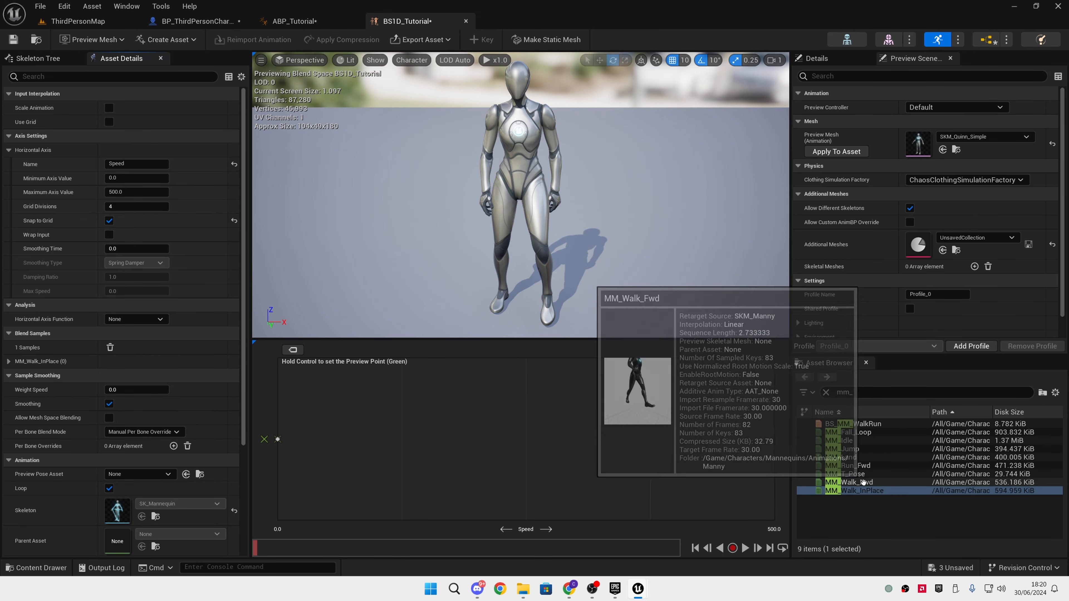
Place MM_Walk_Fwd at the middle of the Speed axis and MM_Run_Fwd at 500, and save BS1D_Tutorial
{"action": "mouse_move", "coordinate": [857, 483]}
{"action": "left_mouse_down"}
{"action": "mouse_move", "coordinate": [805, 467]}
{"action": "mouse_move", "coordinate": [442, 431]}
{"action": "left_mouse_up"}
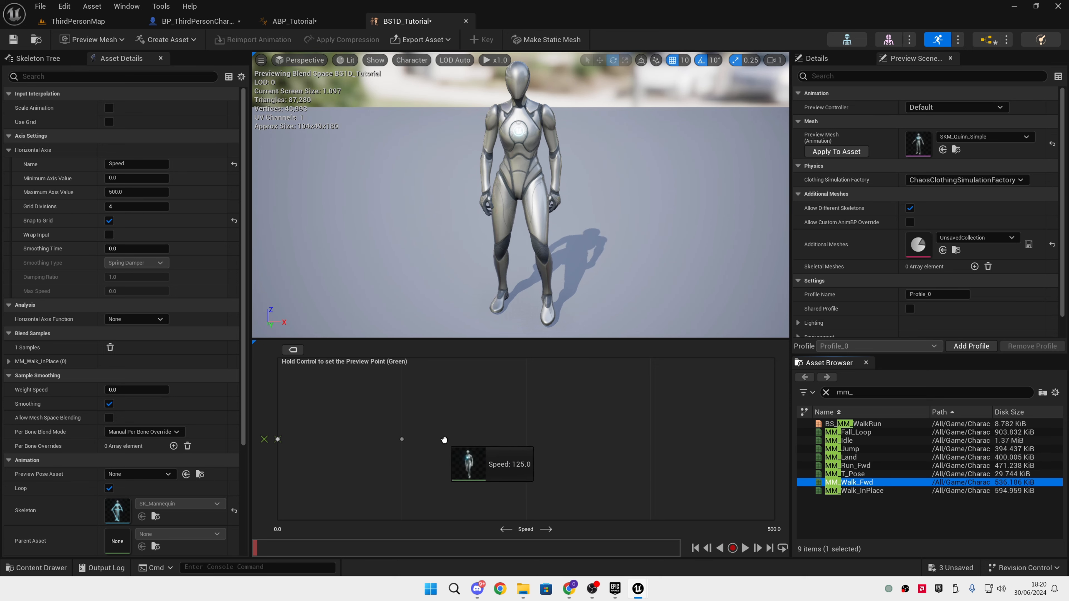
{"action": "left_click_drag", "start_coordinate": [444, 440], "coordinate": [517, 439]}
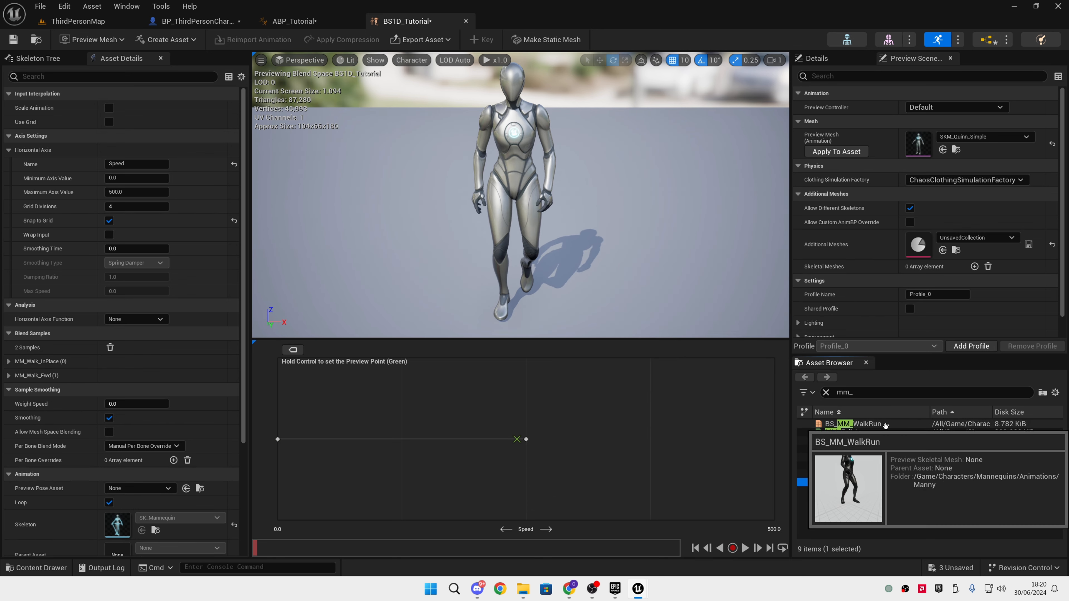
{"action": "left_click", "coordinate": [848, 465]}
{"action": "left_click_drag", "start_coordinate": [848, 466], "coordinate": [775, 439]}
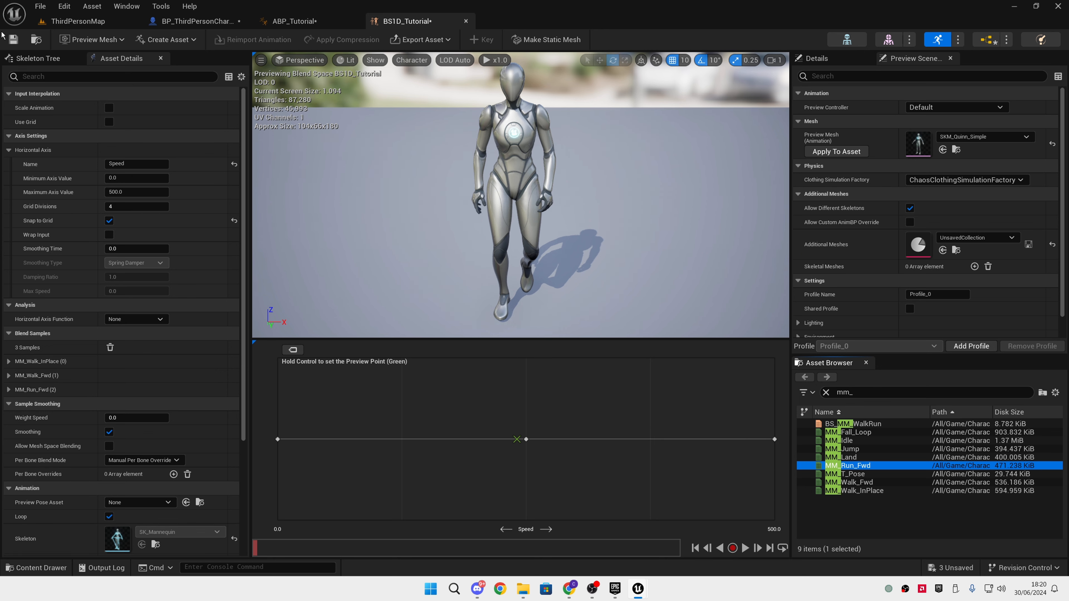
In the walk/run state of ABP_Tutorial, delete the BS_MM_WalkRun player and add BS1D_Tutorial in its place
{"action": "left_click", "coordinate": [184, 25]}
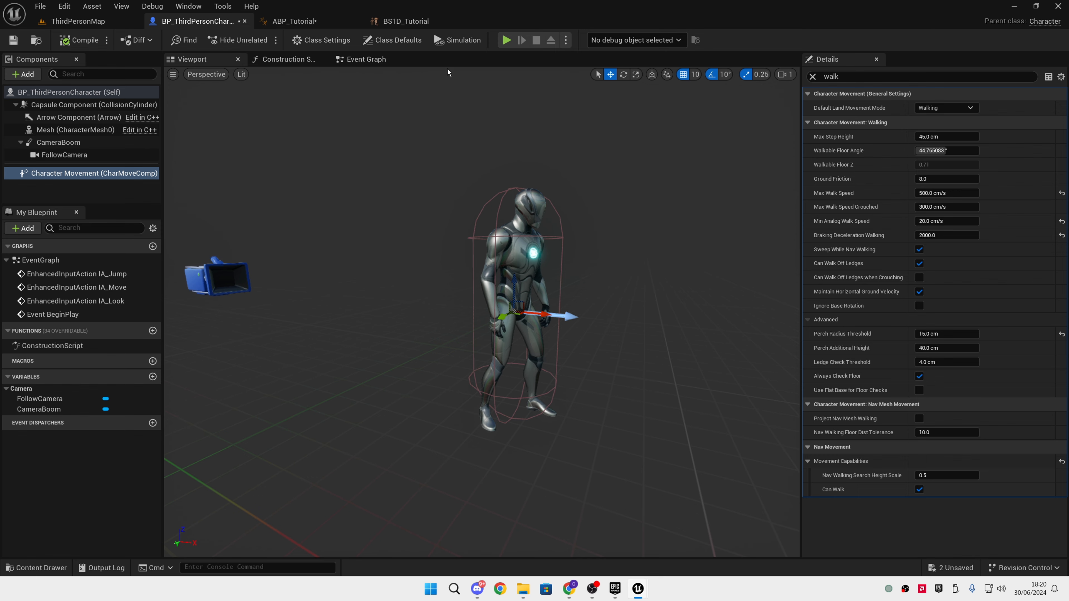
{"action": "left_click", "coordinate": [297, 22]}
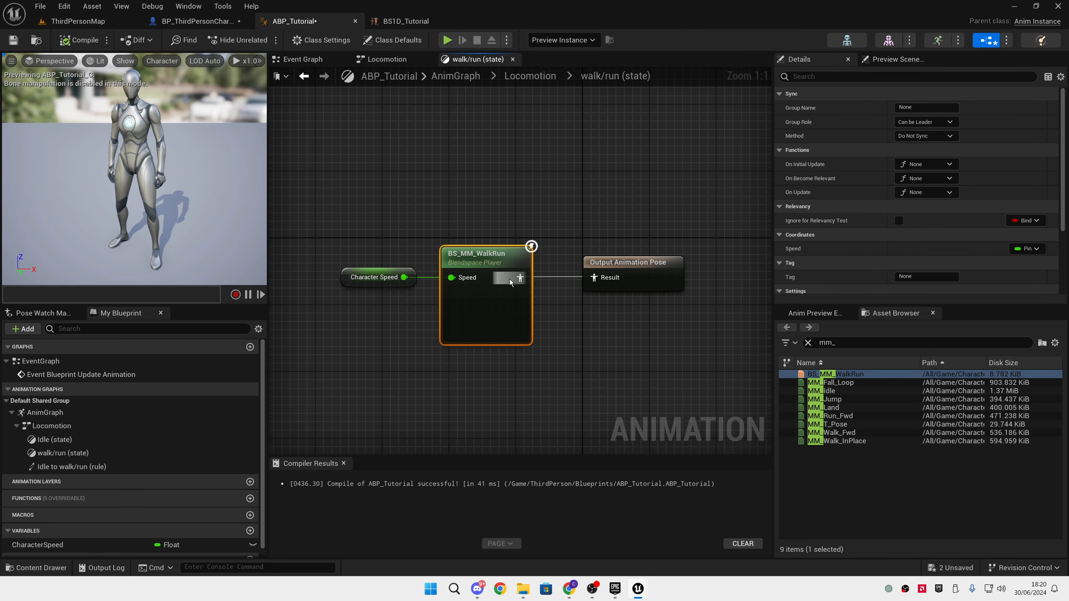
{"action": "key", "text": "Delete"}
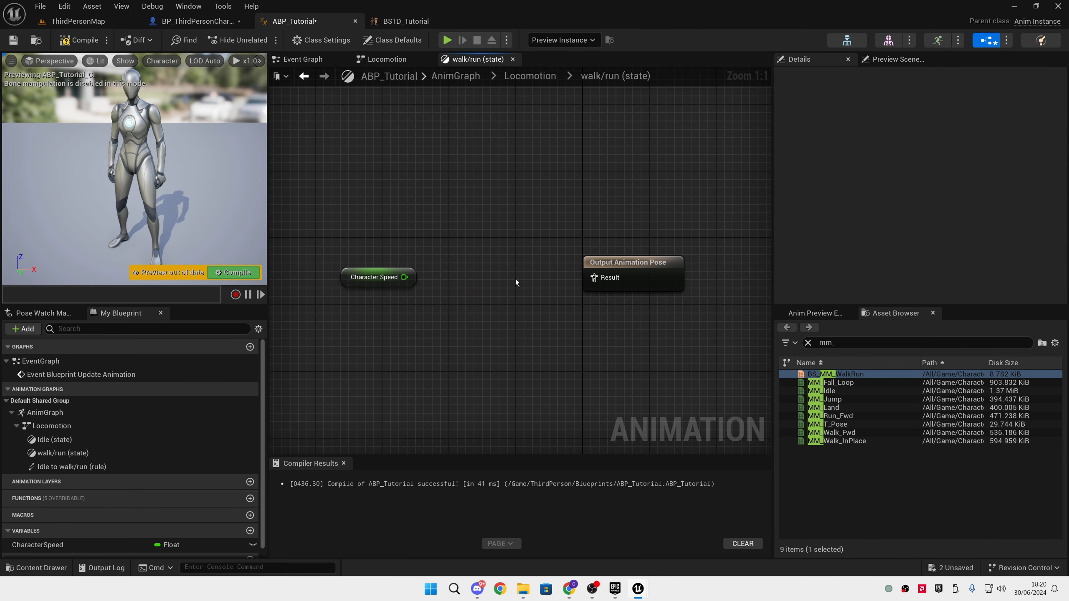
{"action": "left_click", "coordinate": [808, 343]}
{"action": "scroll", "coordinate": [871, 451], "scroll_direction": "down", "scroll_amount": 10}
{"action": "scroll", "coordinate": [870, 451], "scroll_direction": "down", "scroll_amount": 3}
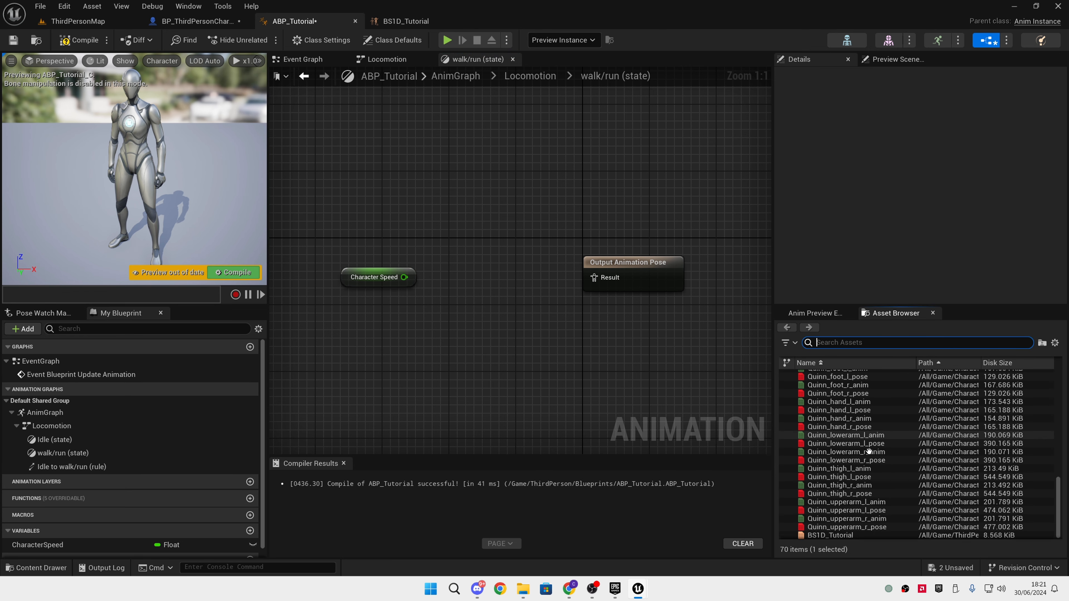
{"action": "left_click_drag", "start_coordinate": [857, 534], "coordinate": [459, 291]}
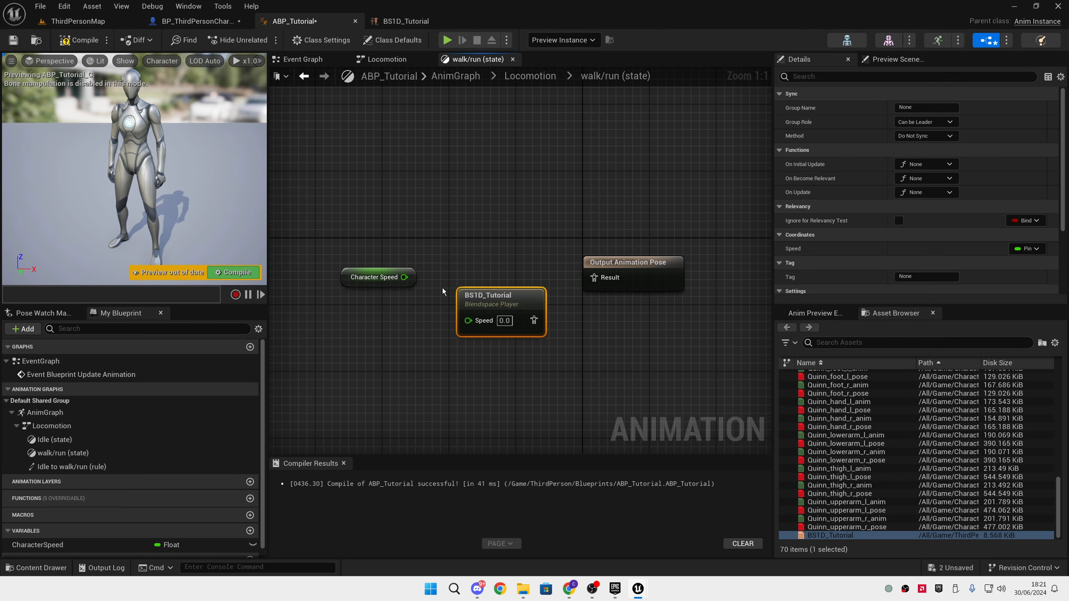
Connect Character Speed to the Speed input of BS1D_Tutorial and its pose output to the Output Animation Pose, and compile
{"action": "left_click_drag", "start_coordinate": [484, 327], "coordinate": [593, 278]}
{"action": "left_click", "coordinate": [454, 254]}
{"action": "left_click_drag", "start_coordinate": [496, 300], "coordinate": [496, 258]}
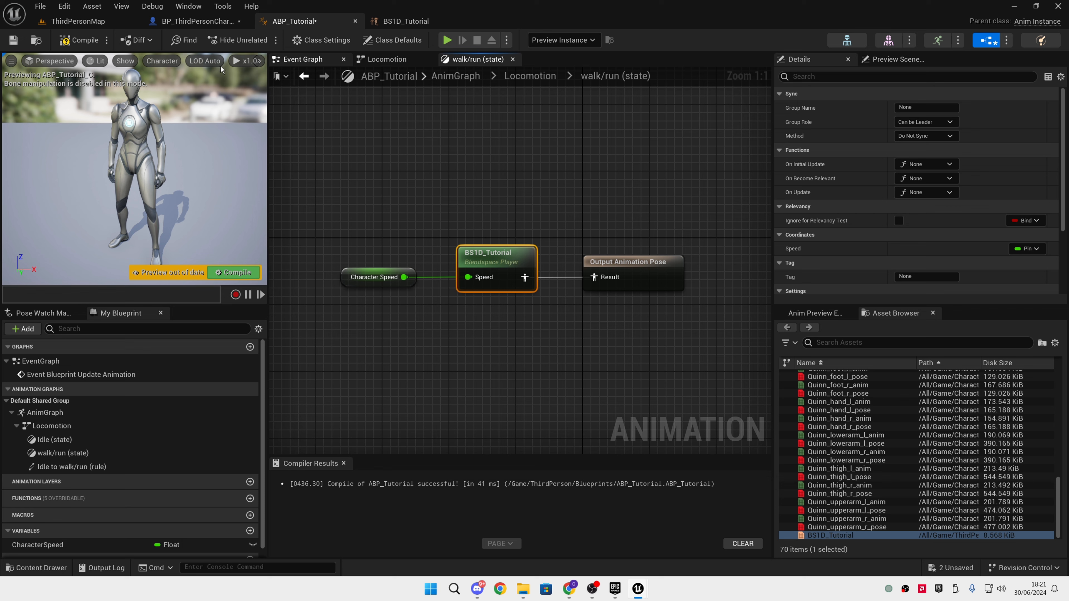
{"action": "left_click", "coordinate": [97, 41]}
Play-test the level, moving the character forward, backward and sideways to check the BS1D_Tutorial walk/run animation
{"action": "left_click", "coordinate": [447, 40]}
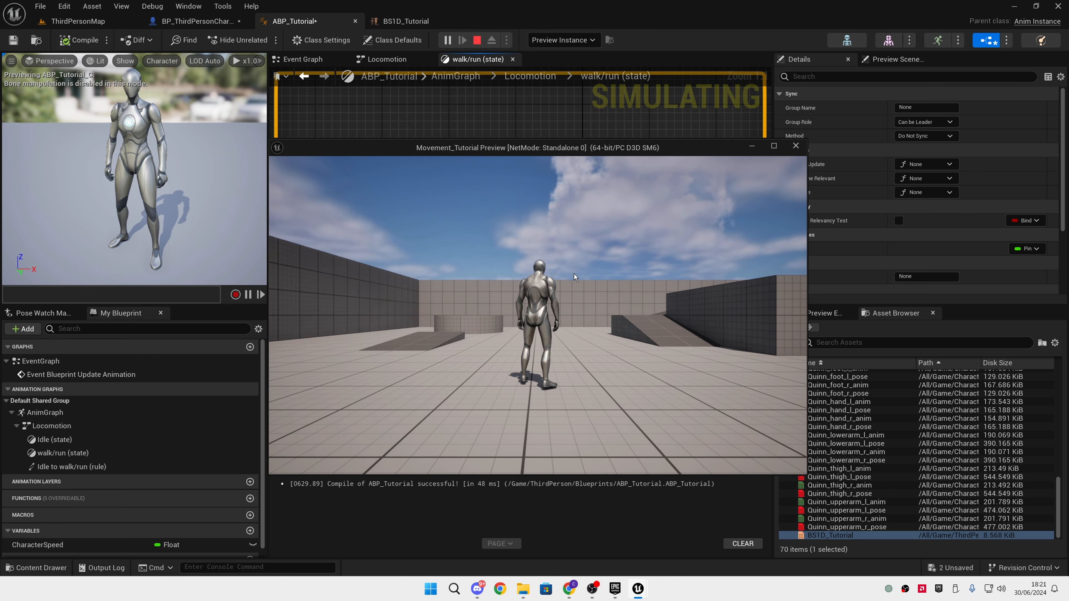
{"action": "key", "text": "w"}
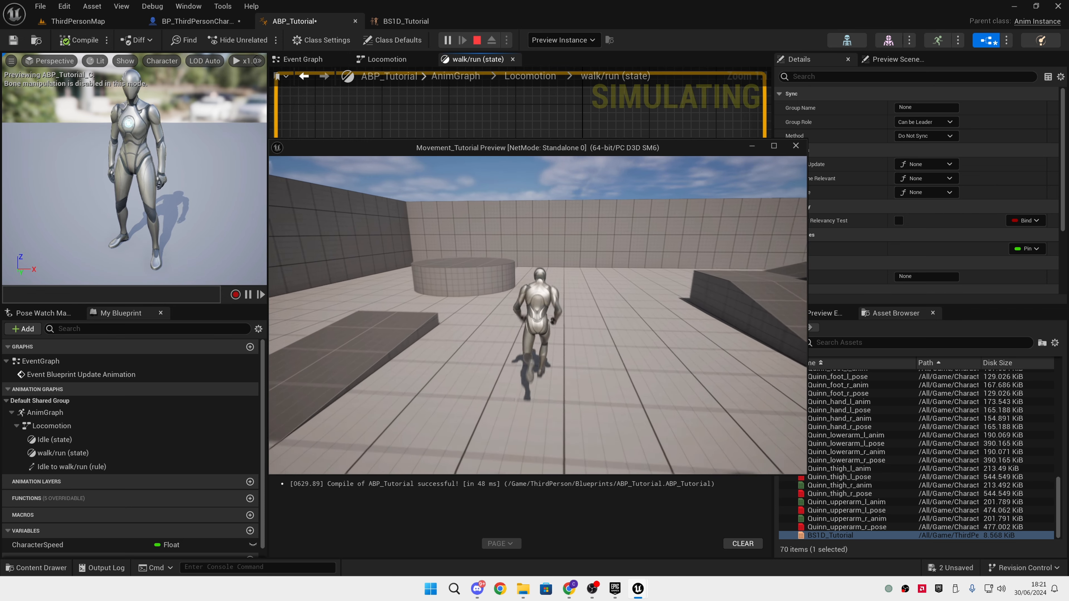
{"action": "key", "text": "s"}
{"action": "key", "text": "w"}
{"action": "key", "text": "s"}
{"action": "key", "text": "a"}
{"action": "key", "text": "d"}
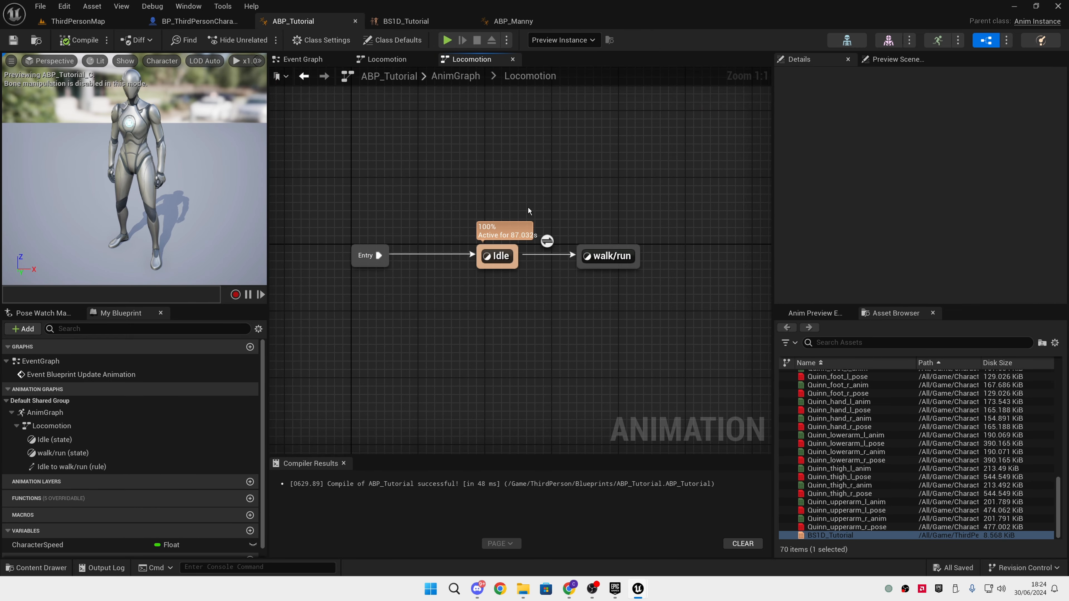
In the Locomotion state machine, create a transition from walk/run back to Idle and compile
{"action": "left_click_drag", "start_coordinate": [555, 243], "coordinate": [512, 270]}
{"action": "left_click", "coordinate": [583, 341]}
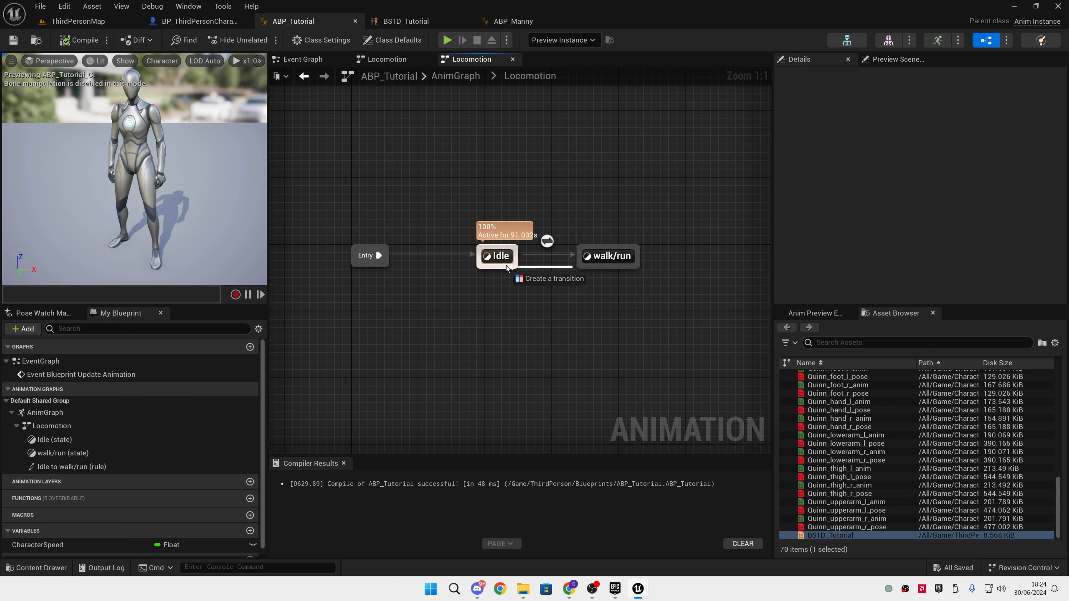
{"action": "left_click", "coordinate": [234, 272]}
Examine the Idle to walk/run transition rule as a reference and return to the Locomotion state machine
{"action": "left_click", "coordinate": [547, 241]}
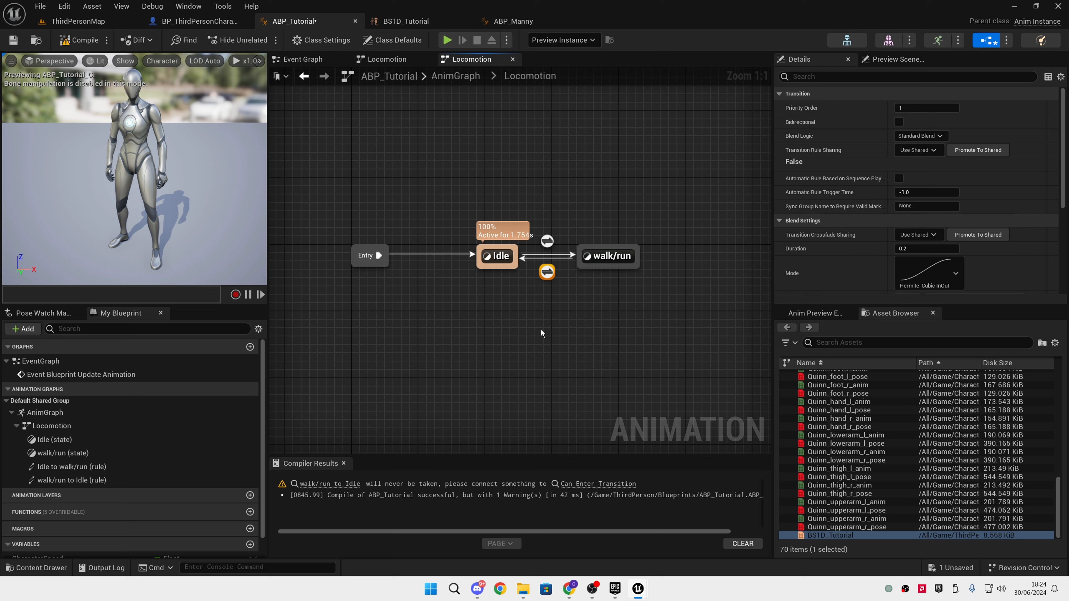
{"action": "double_click", "coordinate": [548, 242]}
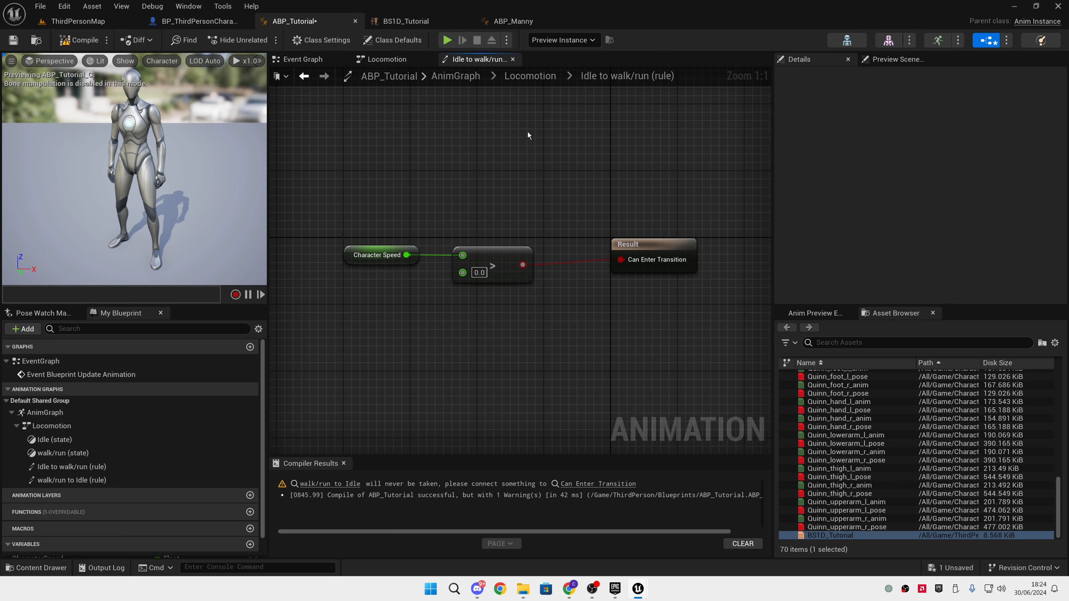
{"action": "left_click", "coordinate": [525, 75]}
In the walk/run to Idle rule, compare CharacterSpeed with 0.0 using an Equal node, connect it to Can Enter Transition, and compile
{"action": "double_click", "coordinate": [571, 277]}
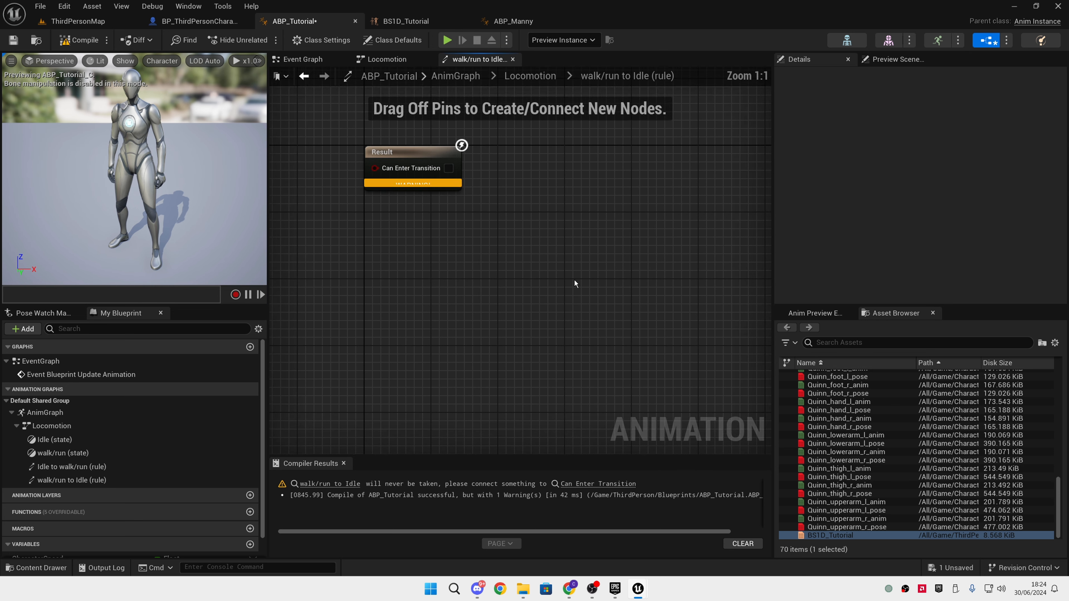
{"action": "scroll", "coordinate": [83, 482], "scroll_direction": "down", "scroll_amount": 1}
{"action": "left_click_drag", "start_coordinate": [46, 536], "coordinate": [448, 303]}
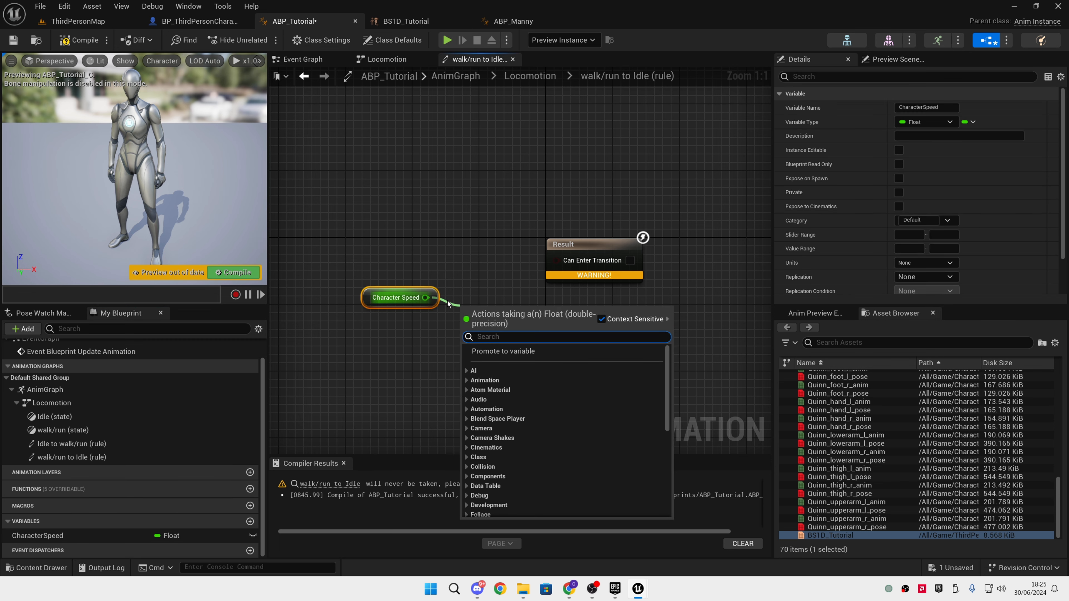
{"action": "type", "text": "equal"}
{"action": "key", "text": "Return"}
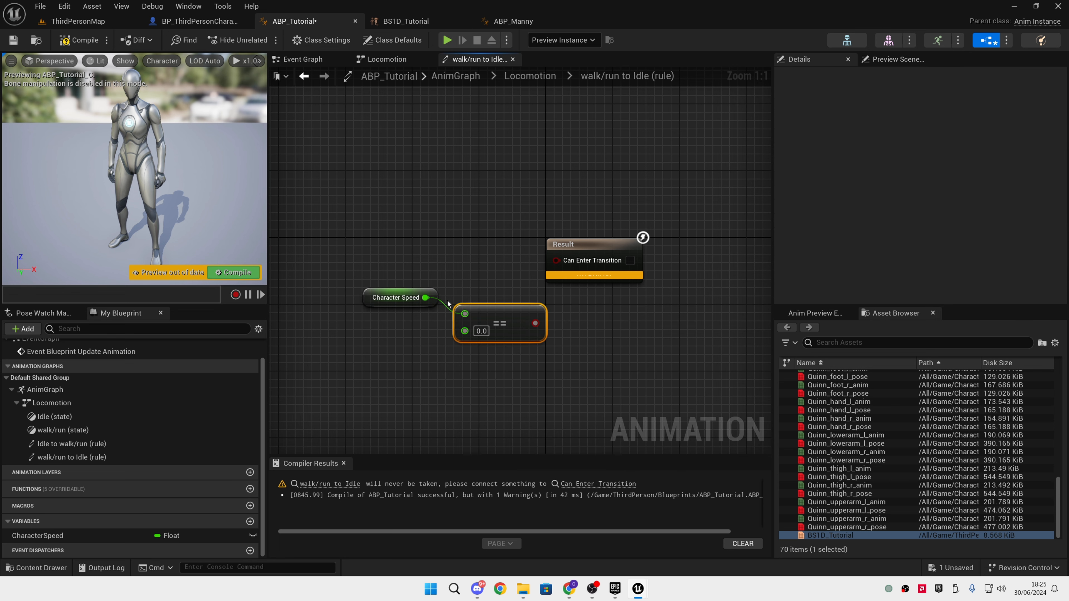
{"action": "left_click_drag", "start_coordinate": [534, 324], "coordinate": [555, 259]}
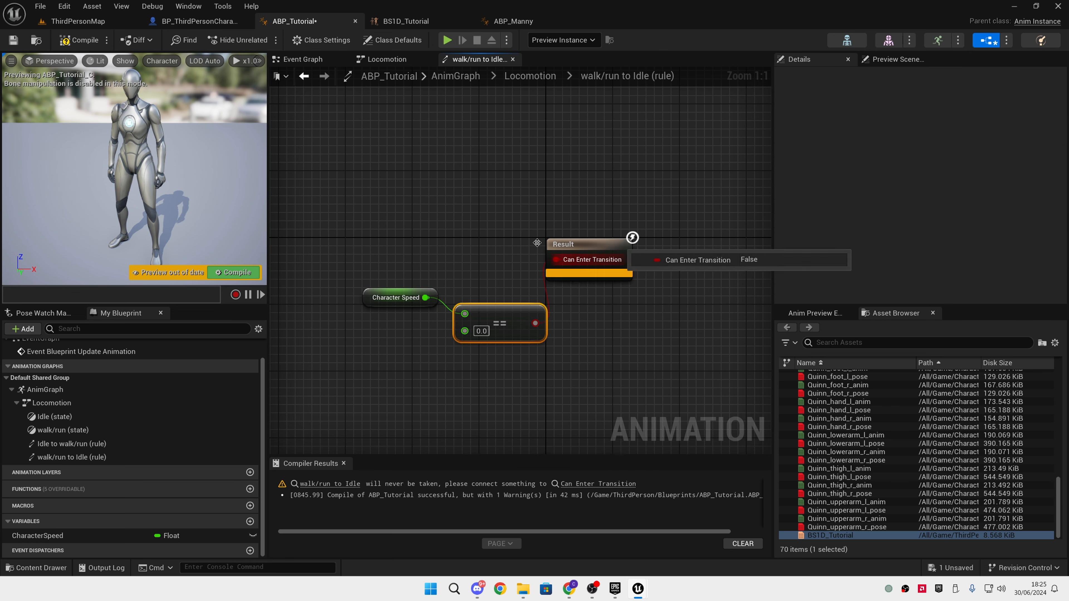
{"action": "left_click", "coordinate": [78, 39]}
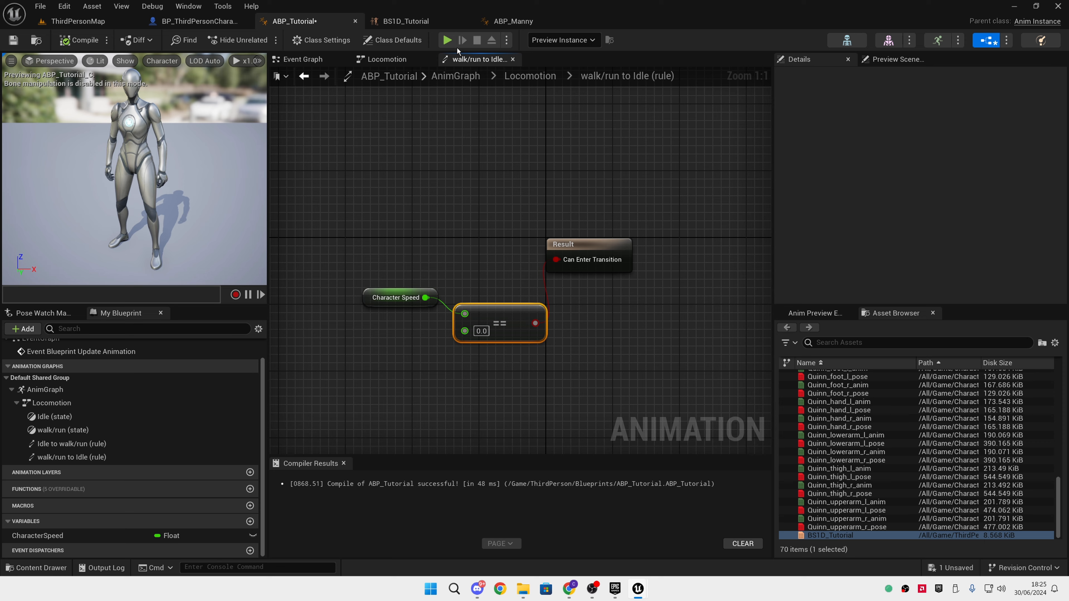
Play-test the level, moving and stopping the character to check the transition back to Idle, and end the simulation
{"action": "left_click", "coordinate": [447, 39]}
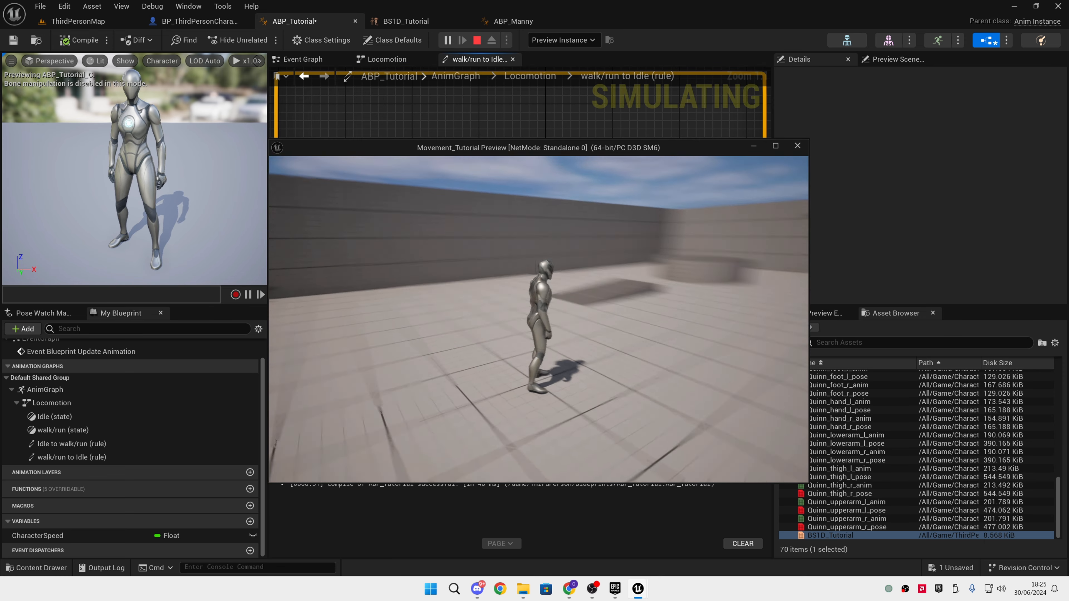
{"action": "key", "text": "d"}
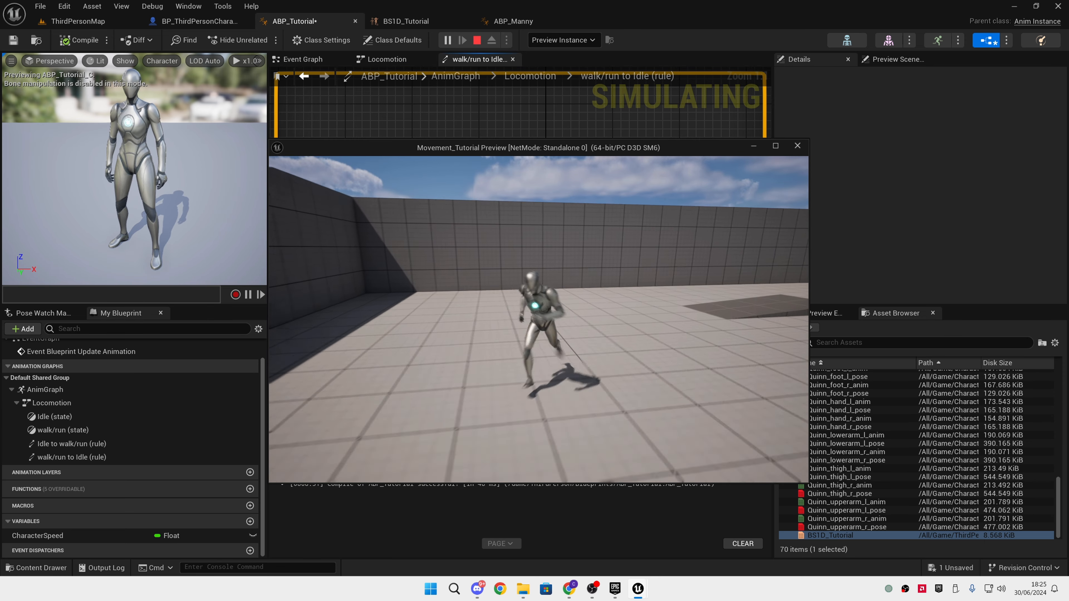
{"action": "key", "text": "w"}
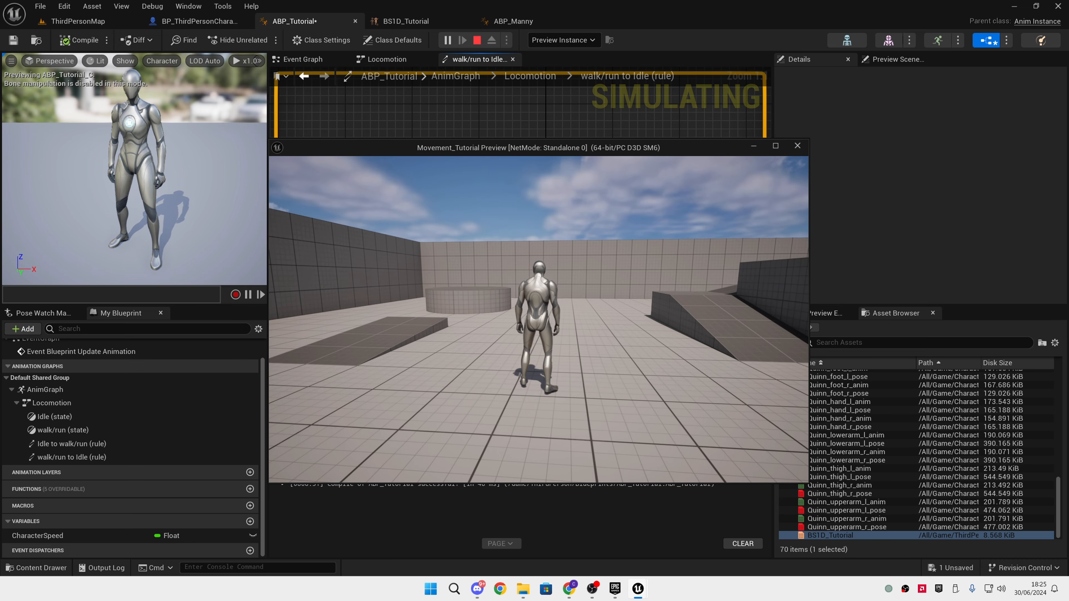
{"action": "key", "text": "w"}
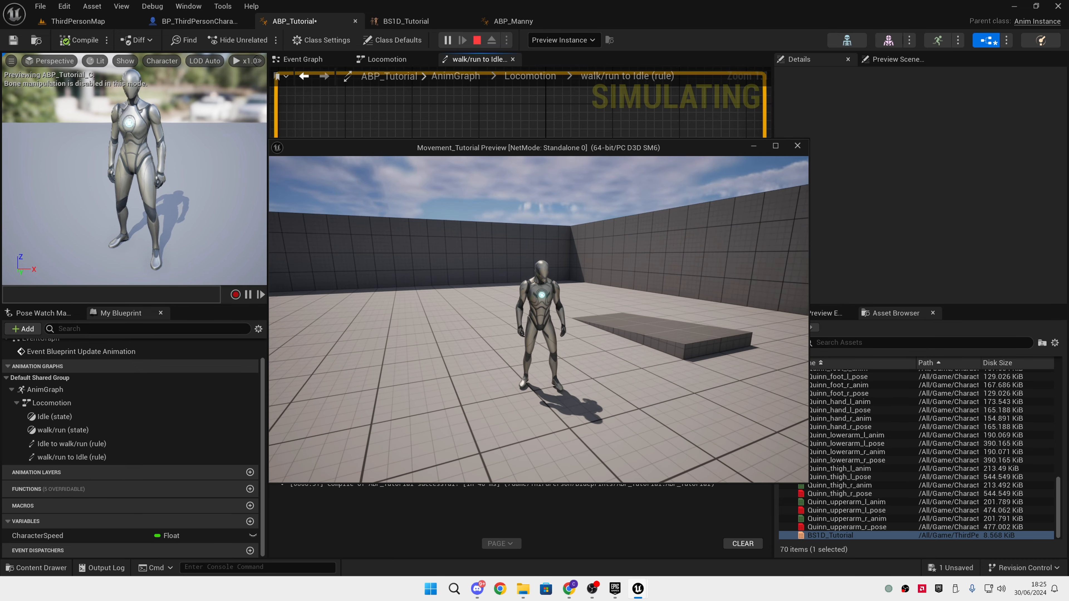
{"action": "key", "text": "Escape"}
{"action": "left_click", "coordinate": [593, 587]}
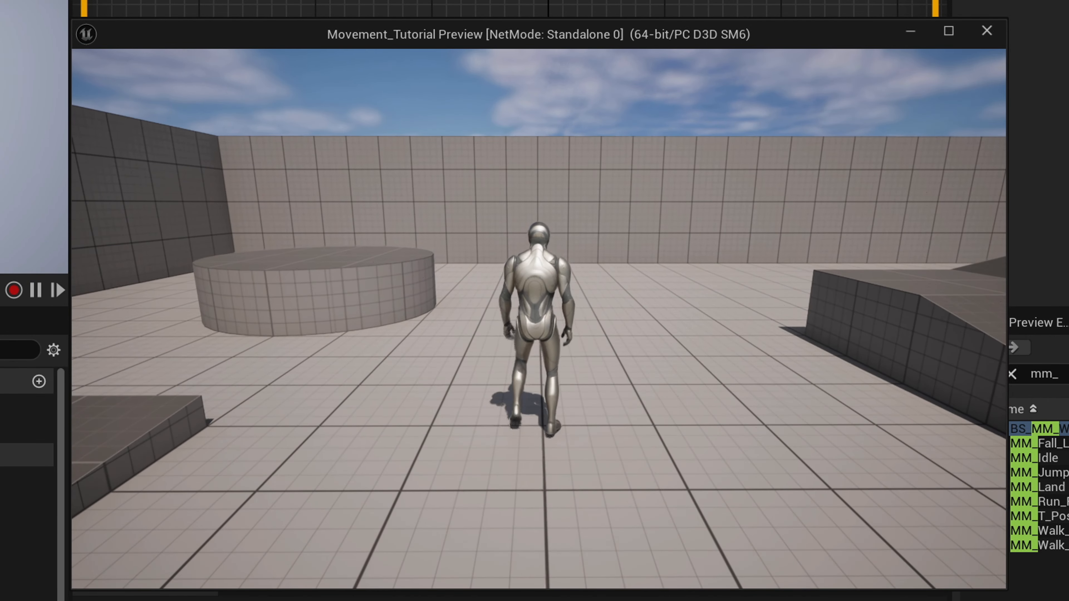
Run the character in several directions through the preview level to review the locomotion animation
{"action": "key", "text": "s"}
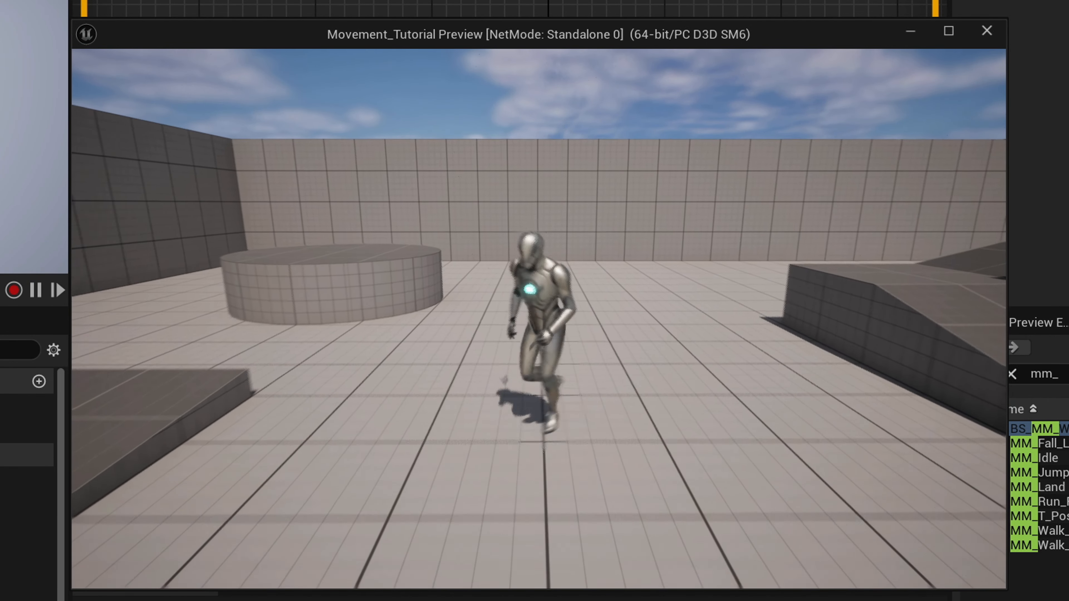
{"action": "key", "text": "a"}
{"action": "key", "text": "w"}
{"action": "key", "text": "d"}
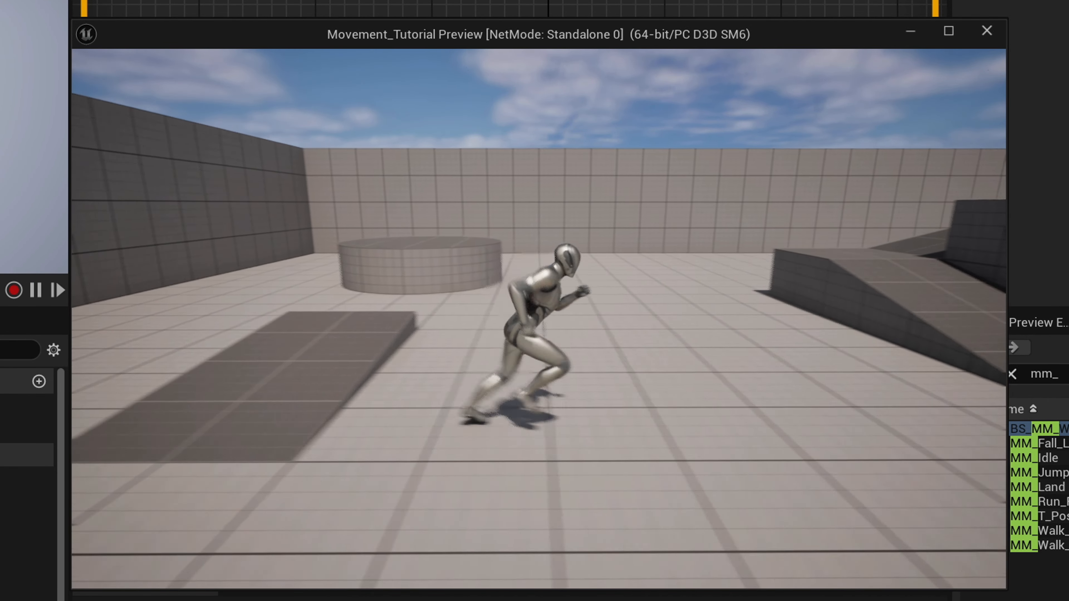